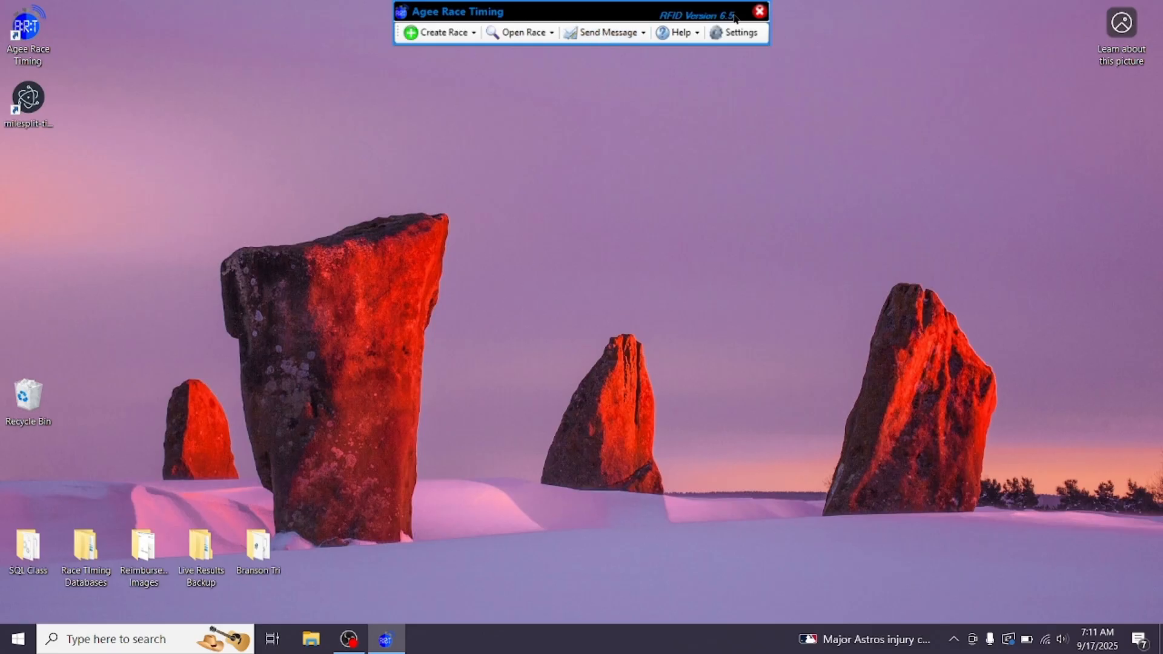
Step: Check the installed file version and release date of the race timing software
left_click(677, 32)
mouse_move(703, 124)
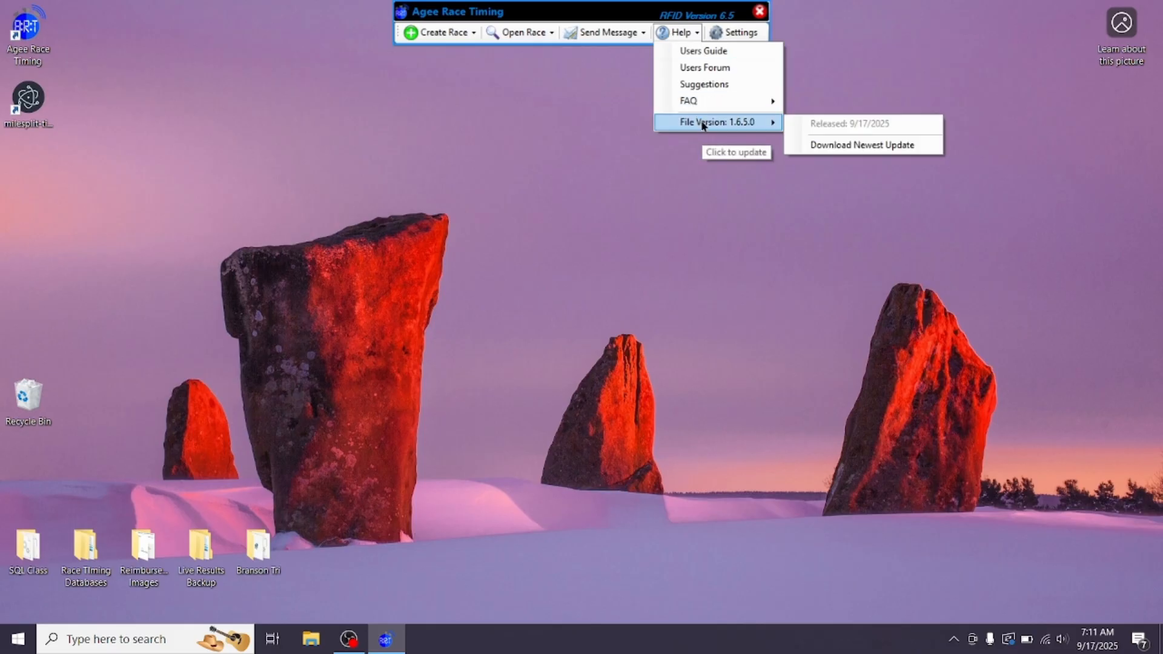
left_click(283, 121)
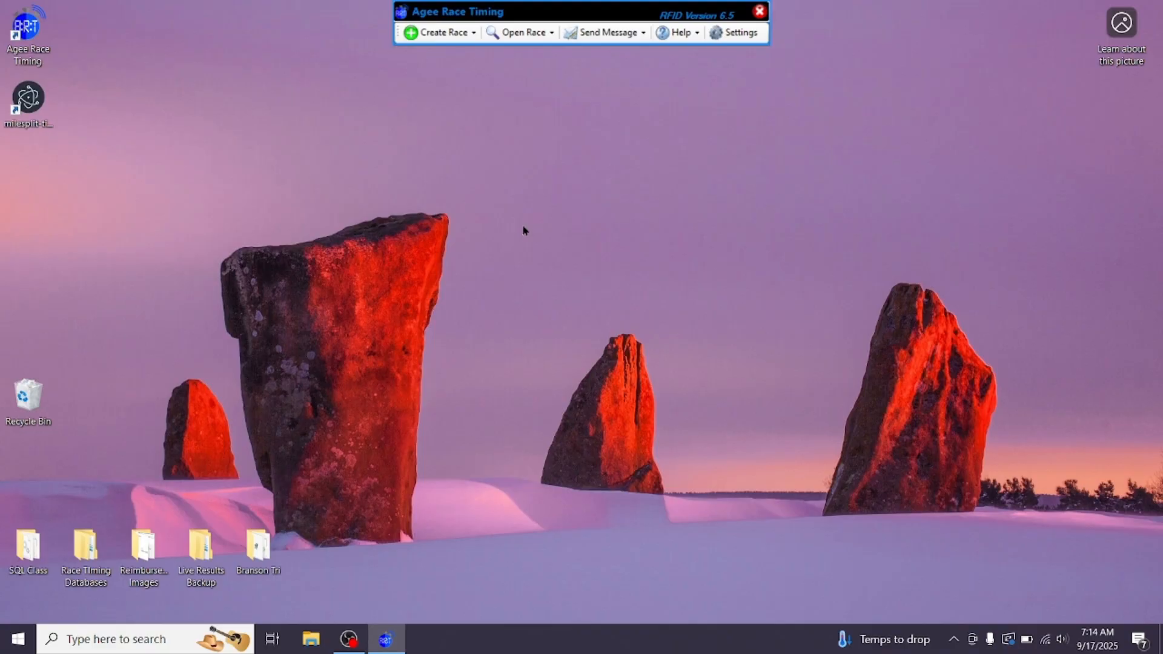
Step: Review the database, backup and live results paths in the program settings
left_click(741, 33)
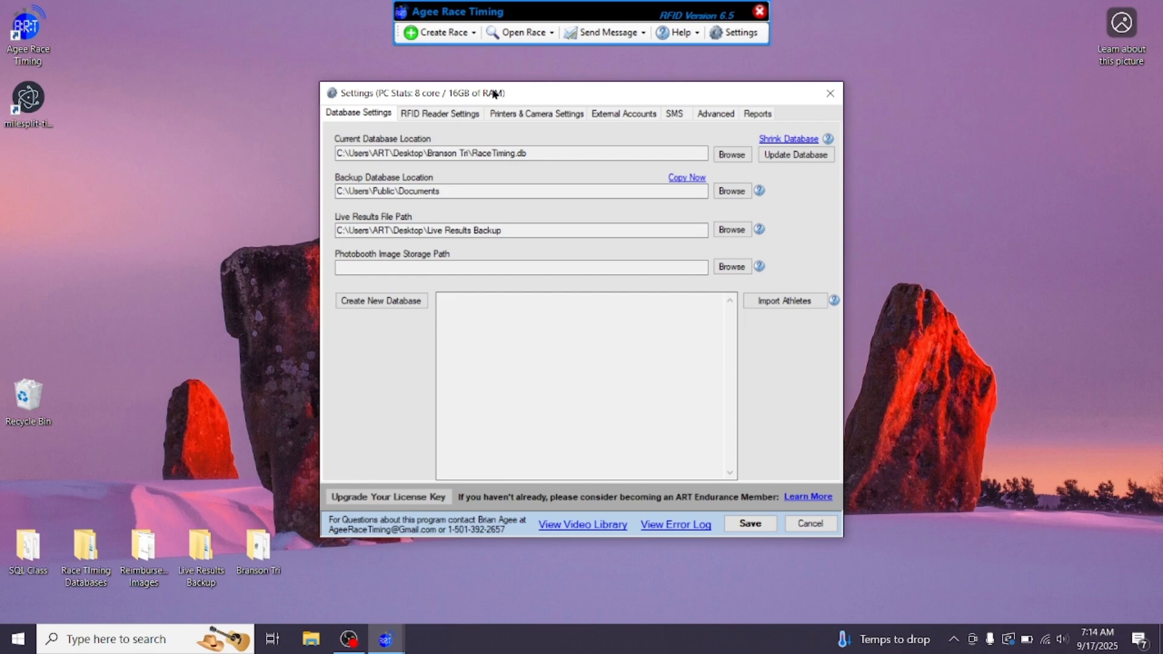
left_click(827, 93)
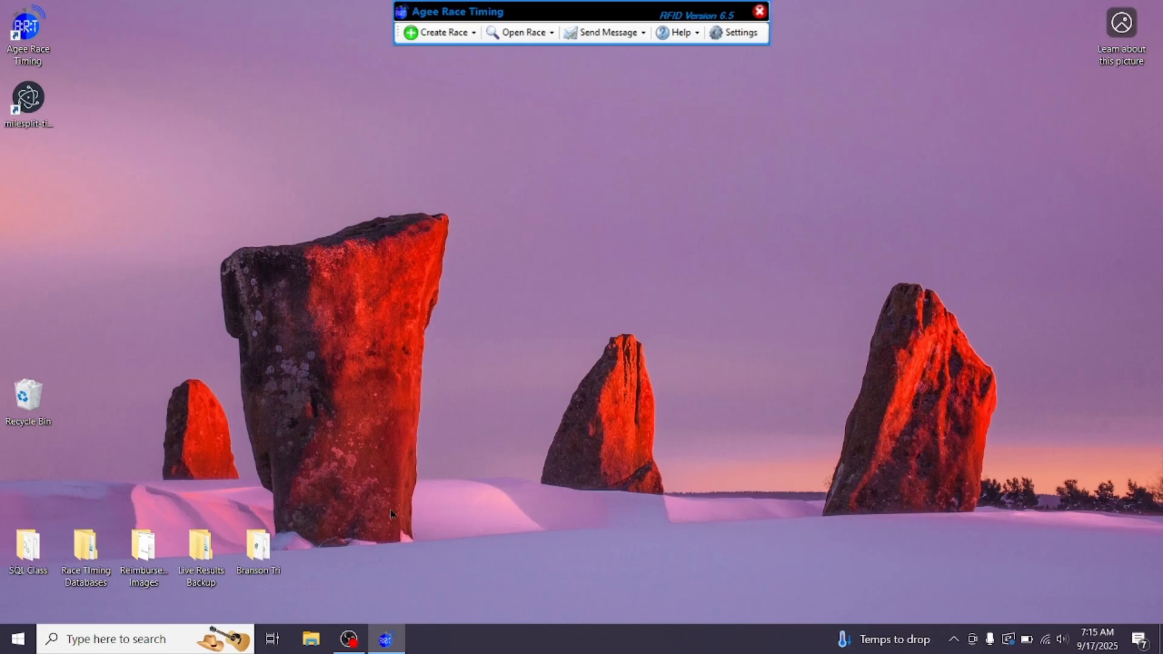
Step: Switch to Google Chrome using the profile with the A.R.T logo and go to ar.milesplit.com
left_click(18, 639)
left_click(442, 212)
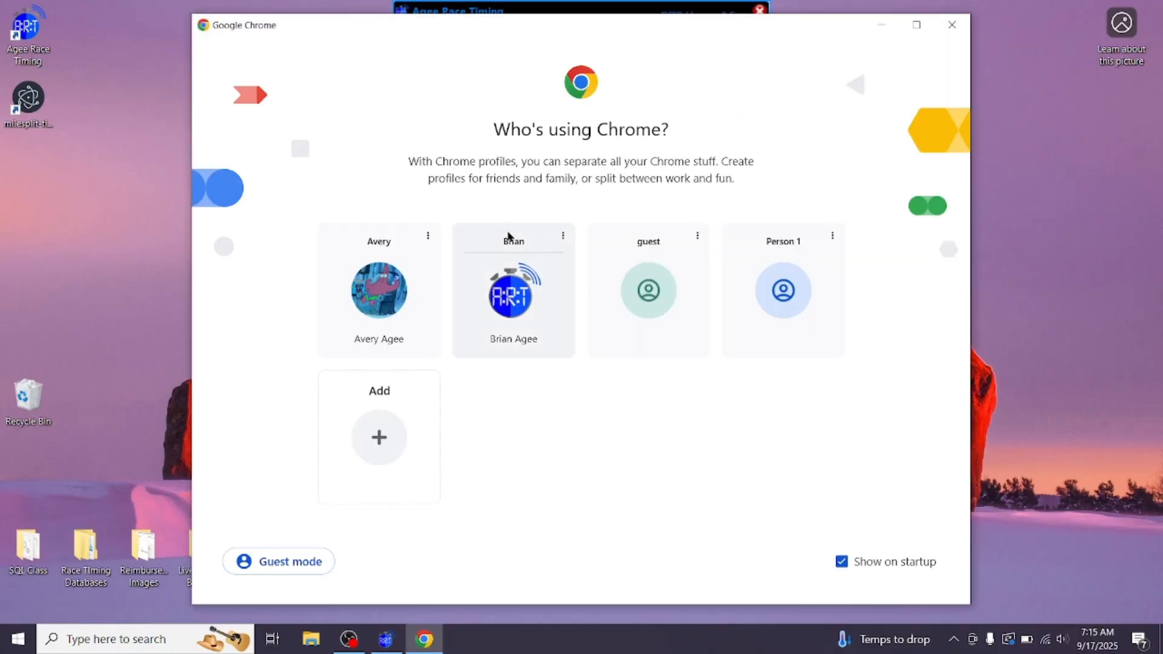
left_click(507, 237)
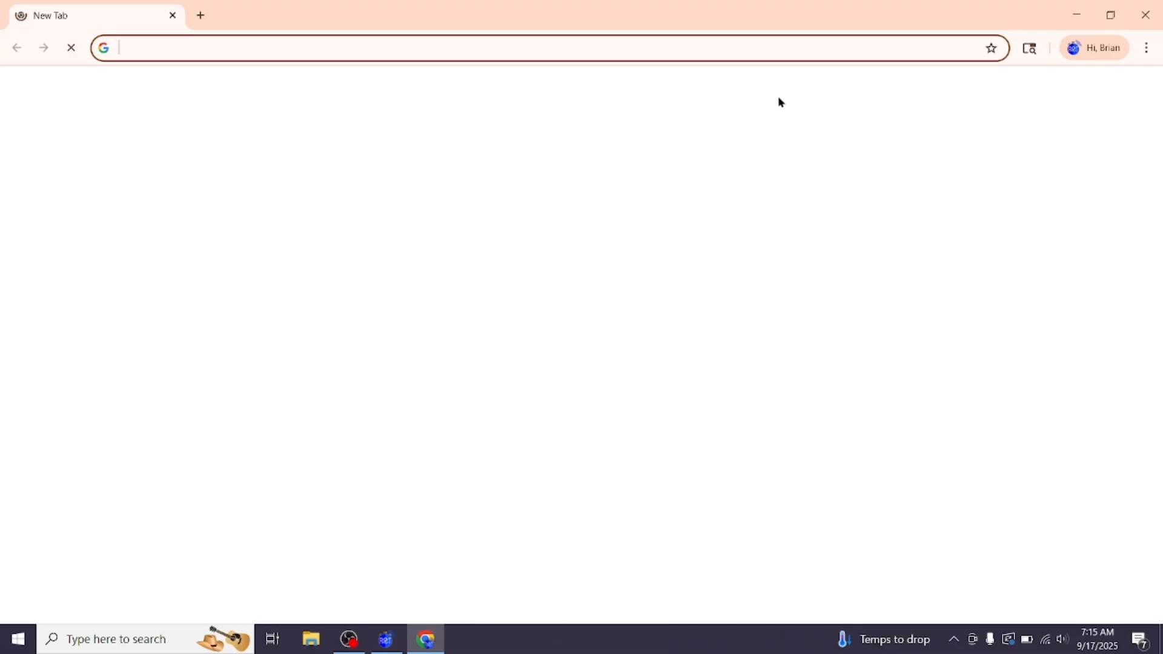
left_click(490, 47)
type("ar.mile")
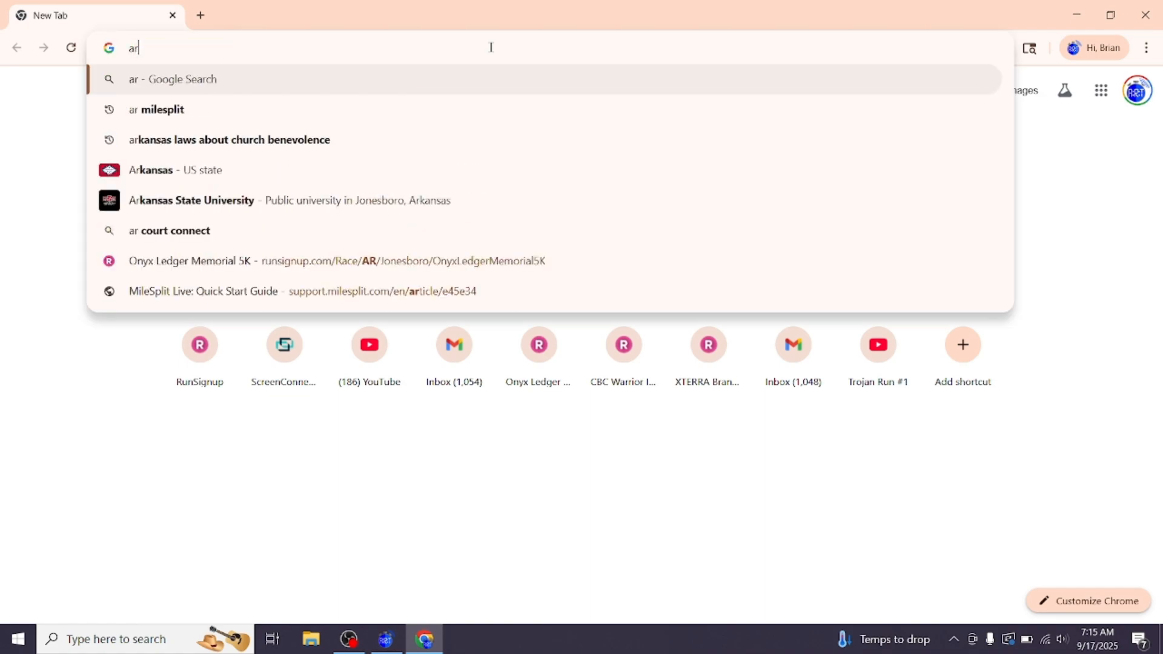
type("split.com")
key("Return")
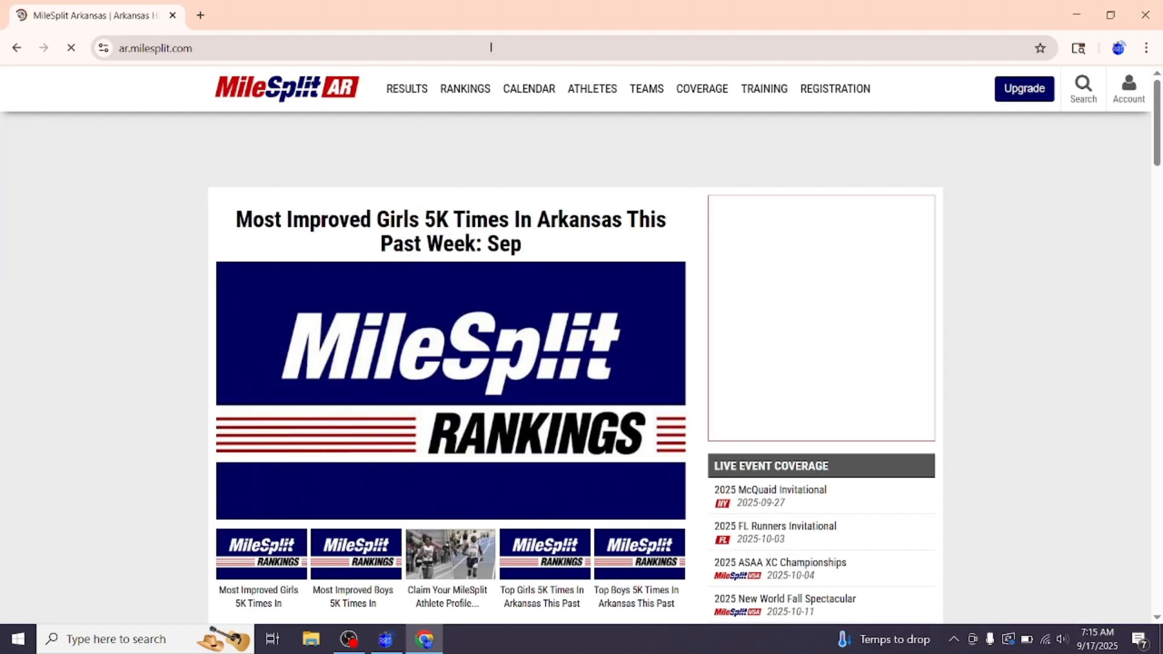
Step: Open the Clint Pevril Bomber Invitational page from the MileSplit Arkansas calendar
mouse_move(868, 91)
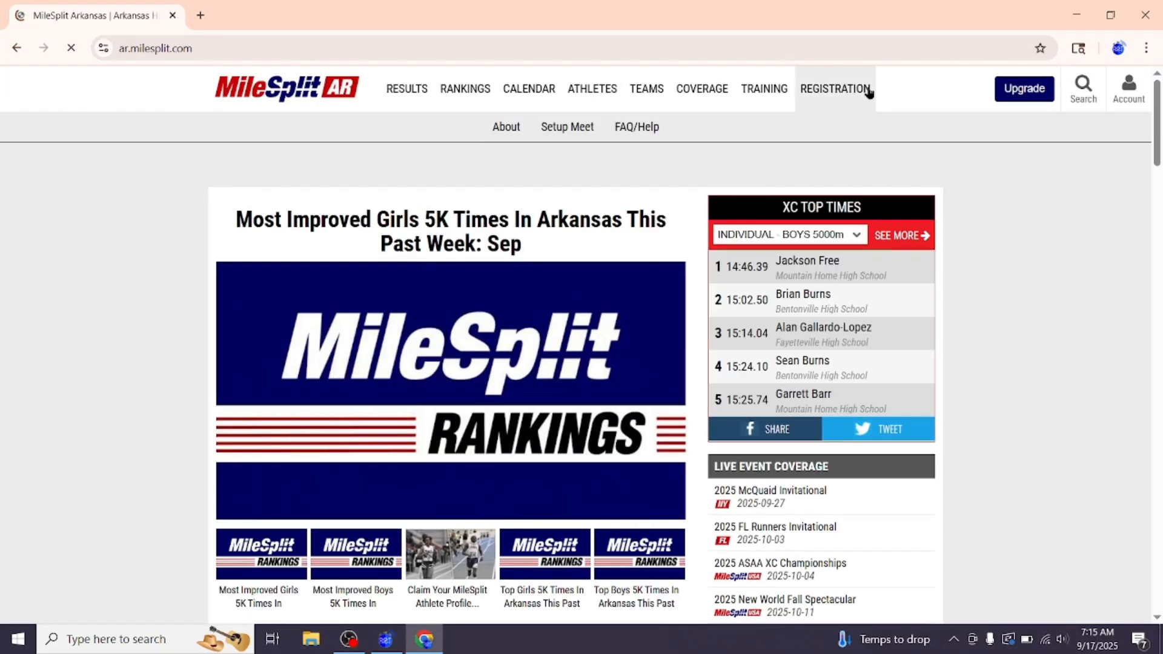
left_click(1128, 88)
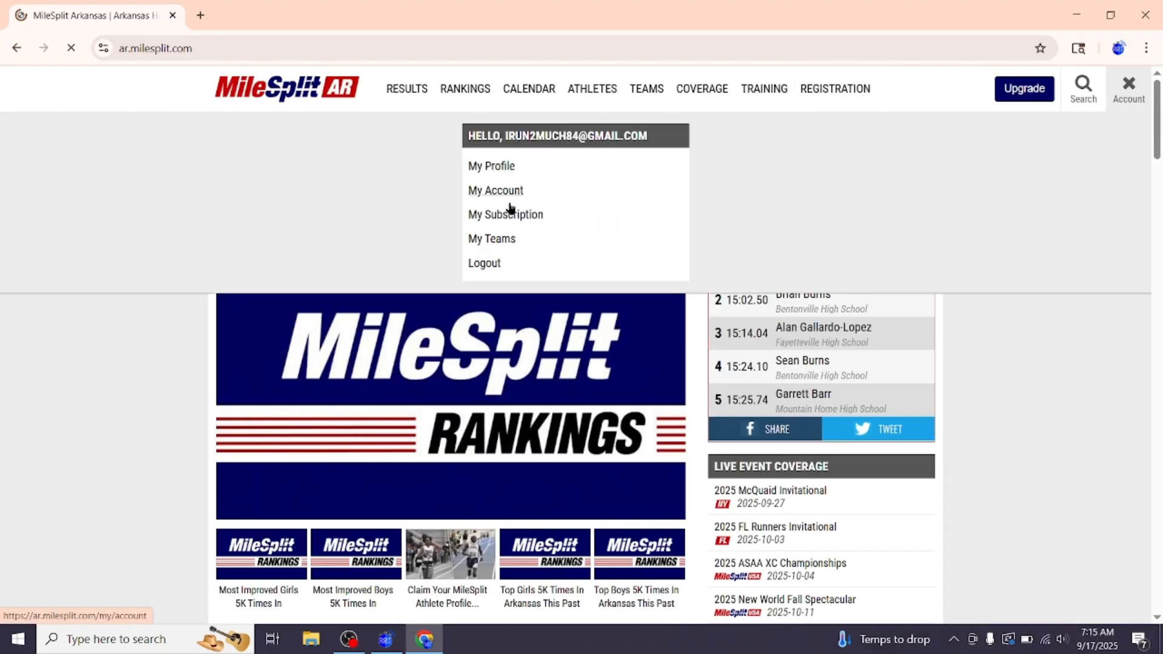
left_click(548, 97)
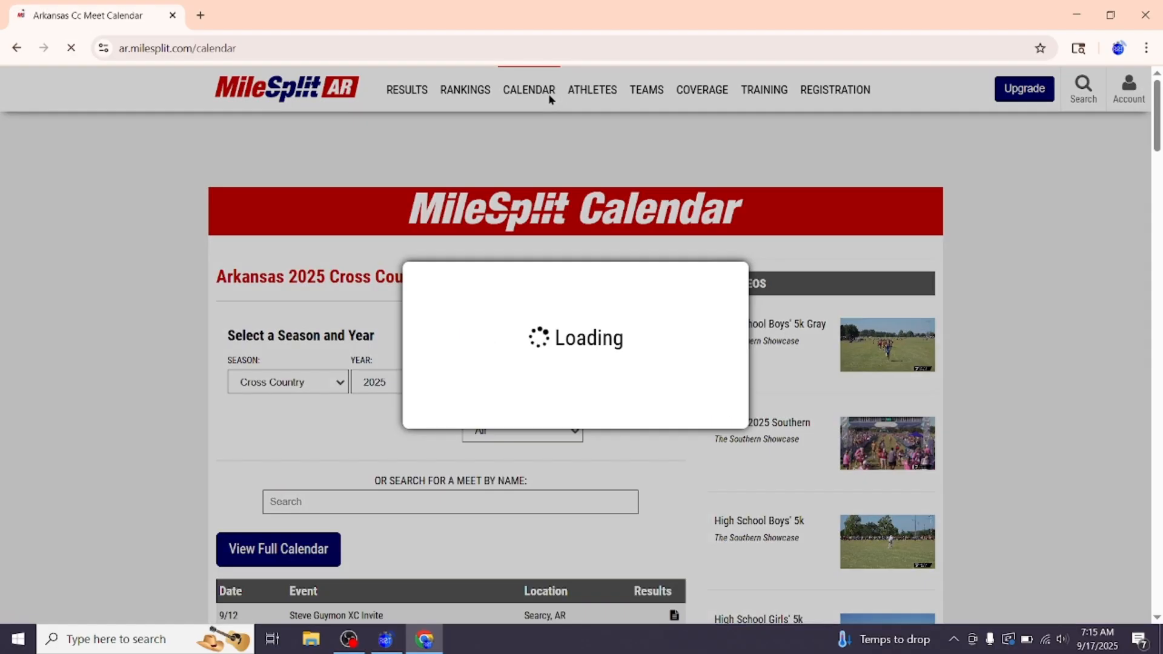
scroll(133, 489, "down", 4)
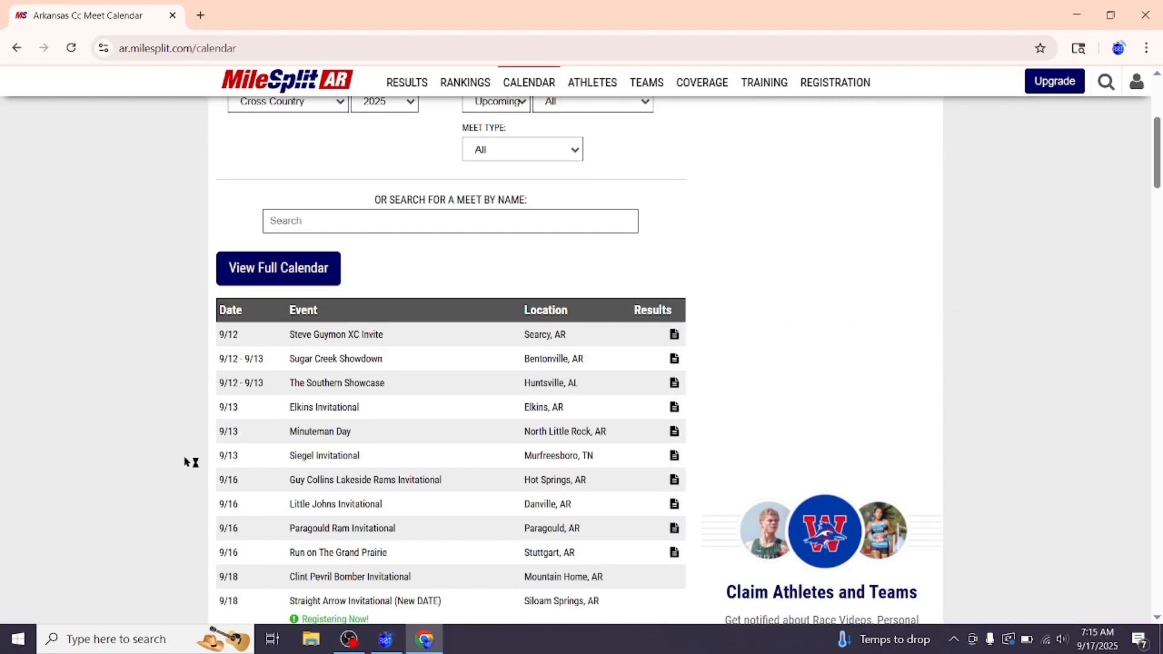
left_click(321, 576)
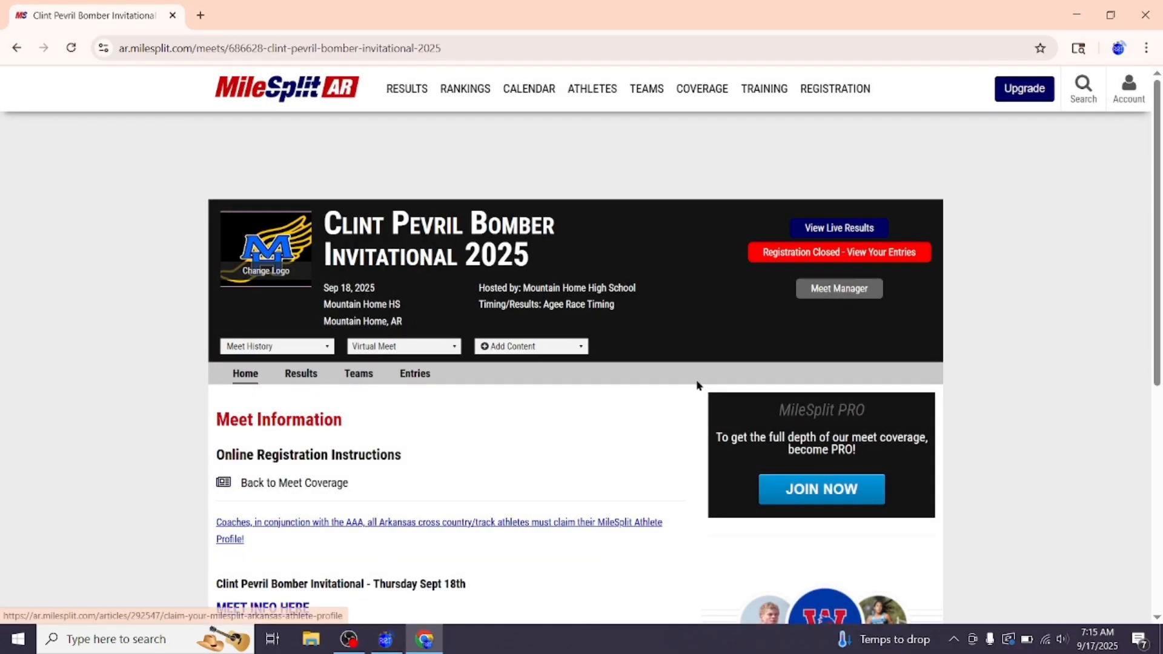
Step: Download all of the meet's entries as a CSV file from the meet manager
left_click(840, 297)
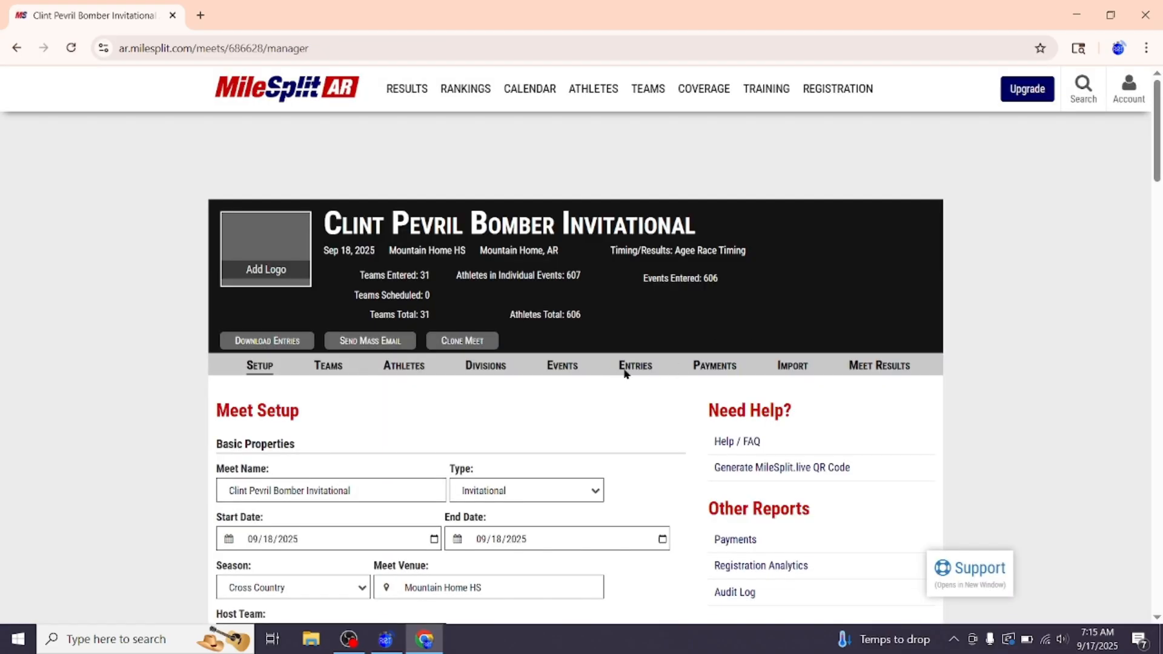
left_click(635, 365)
scroll(994, 390, "down", 3)
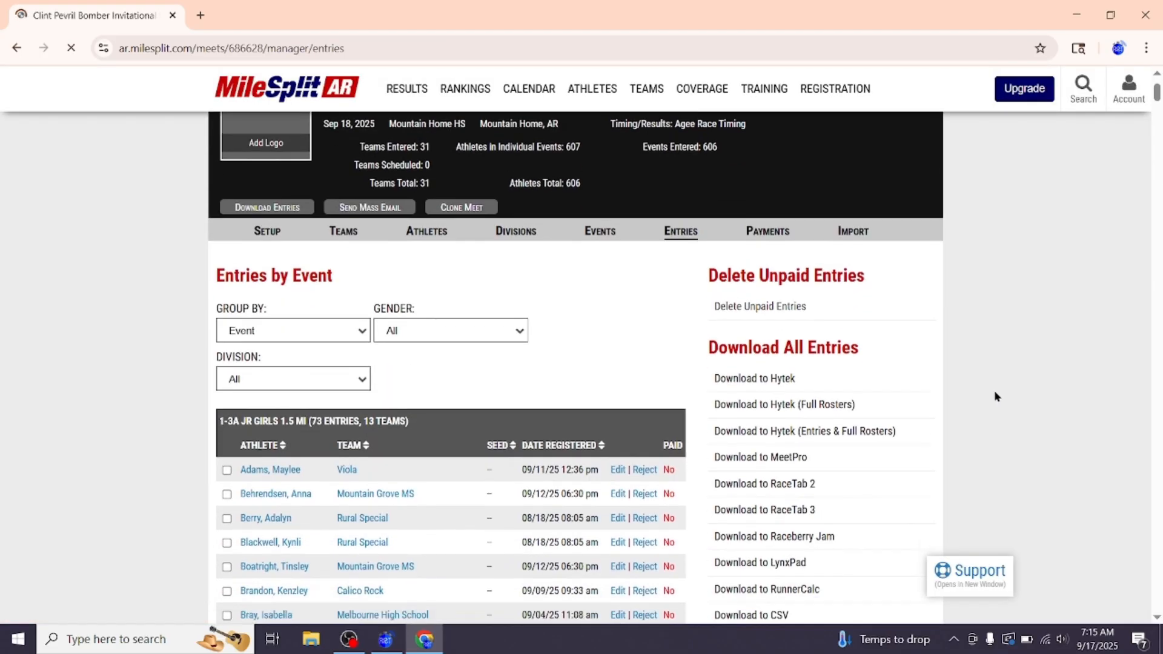
triple_click(993, 382)
left_click(774, 576)
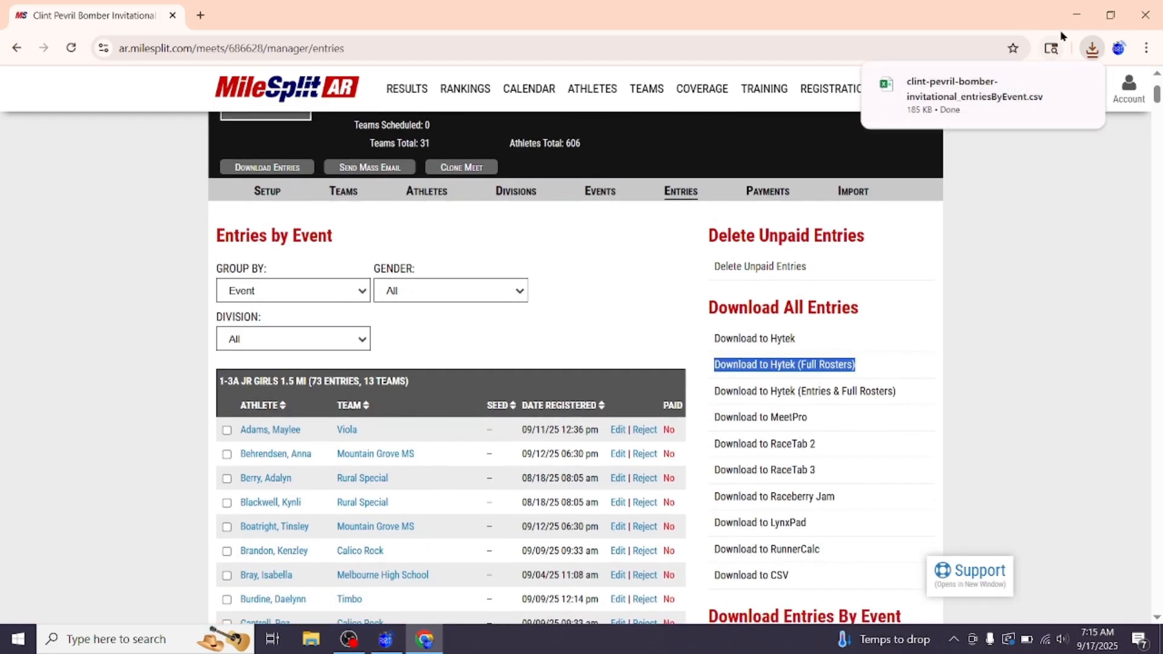
Step: Switch back to Agee Race Timing and create races from the downloaded MileSplit entries CSV file in Downloads
left_click(1076, 15)
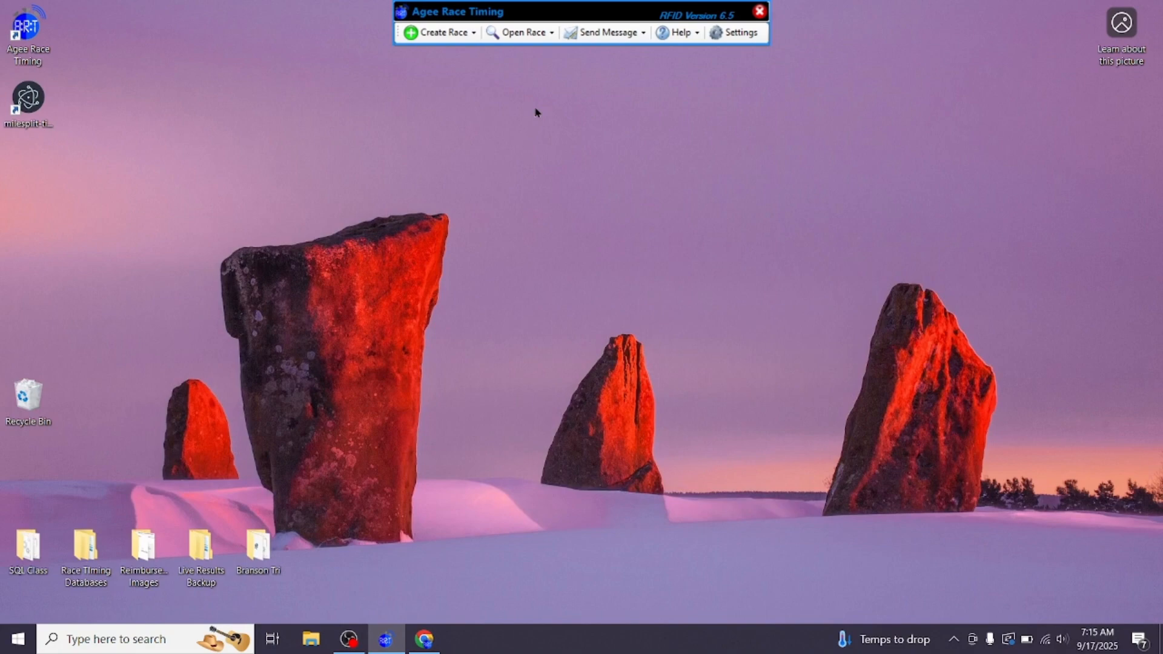
left_click(434, 38)
mouse_move(462, 72)
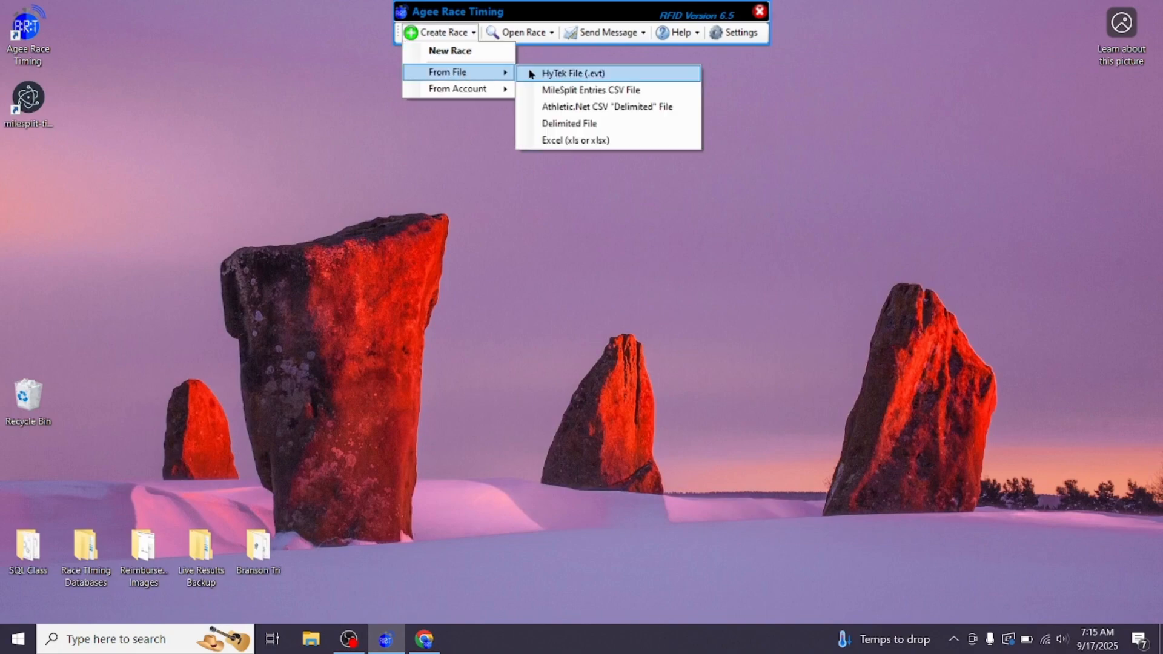
left_click(569, 91)
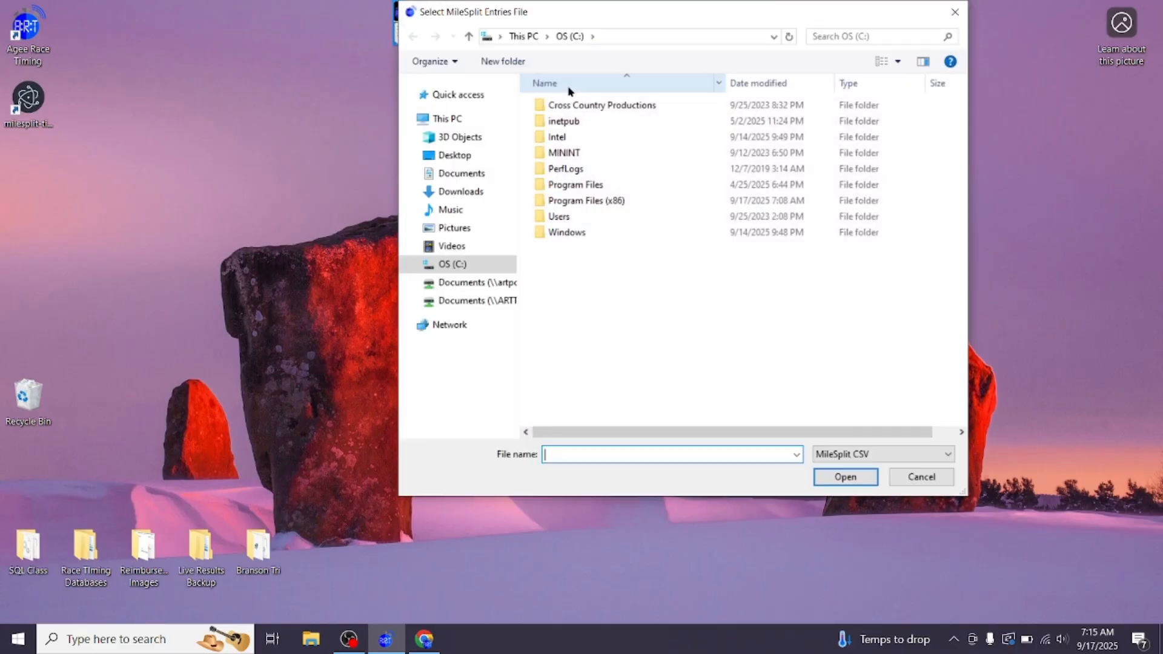
left_click(455, 191)
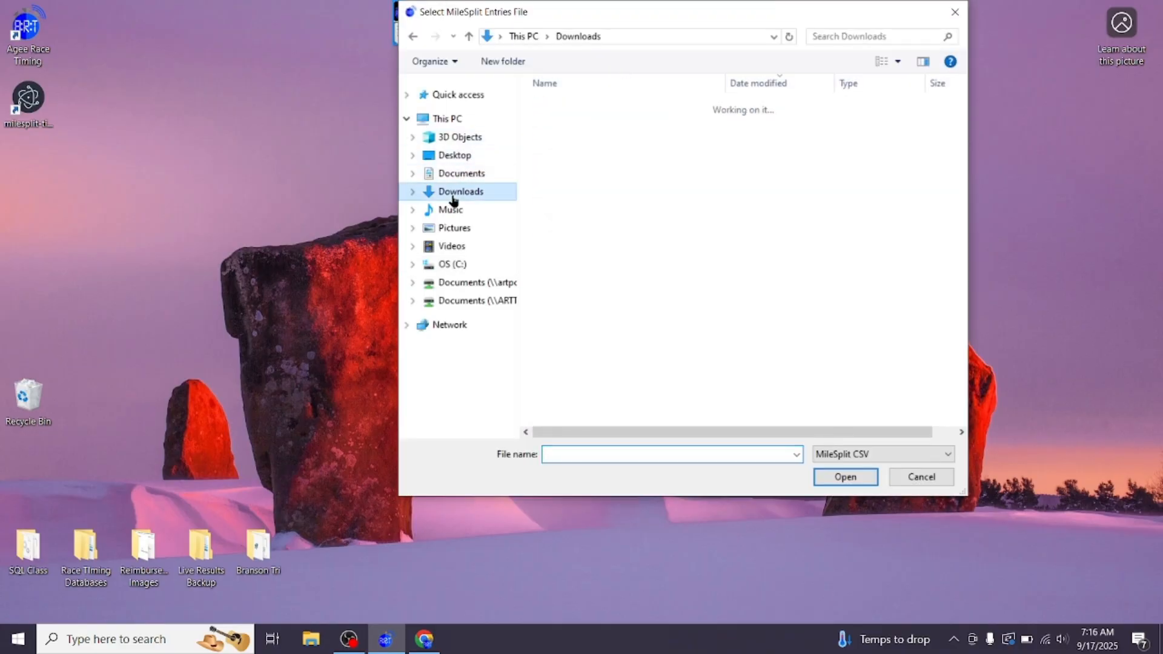
left_click(580, 128)
double_click(580, 128)
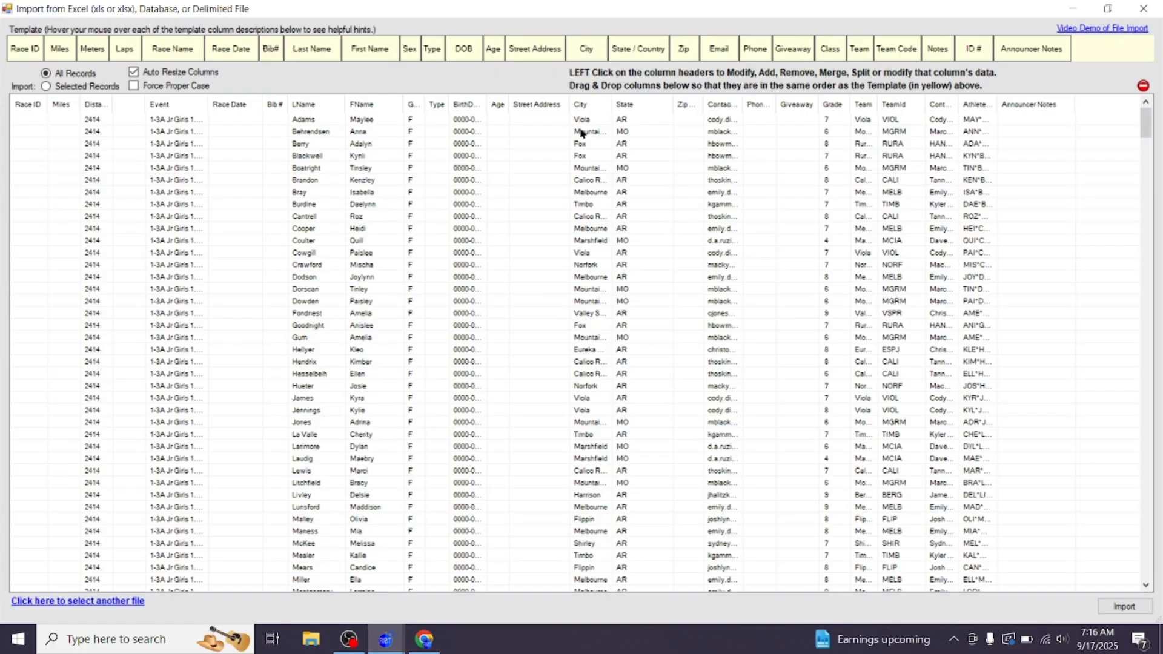
Step: Sort the entry records by first name, last name, team and finally event
left_click(372, 104)
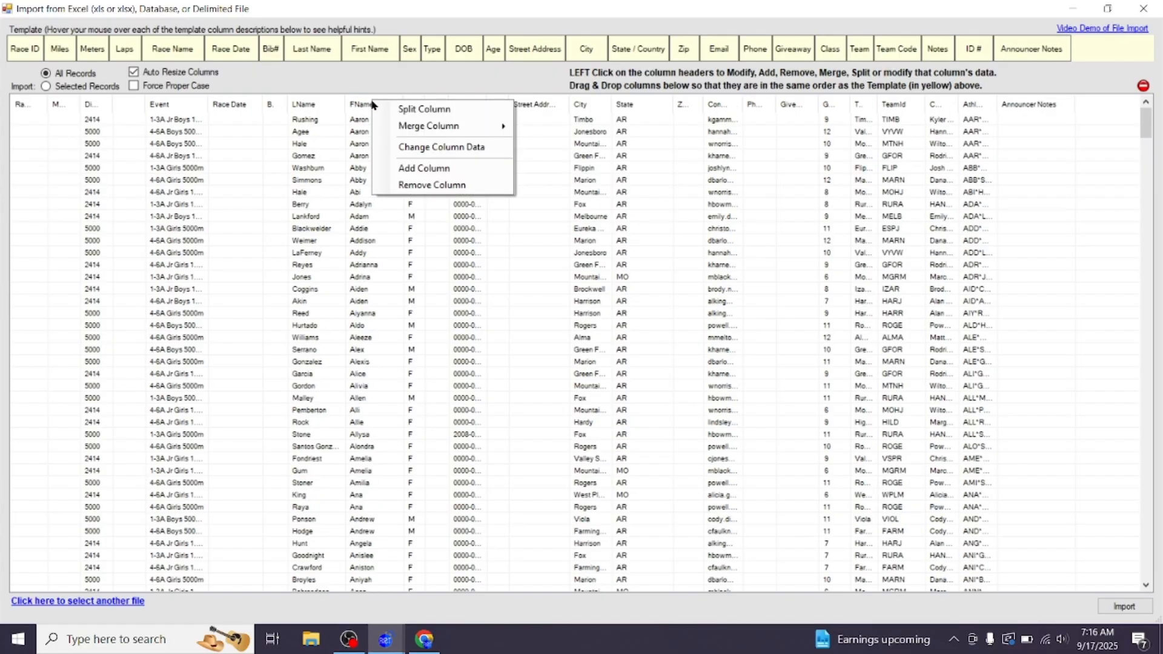
left_click(306, 108)
left_click(306, 105)
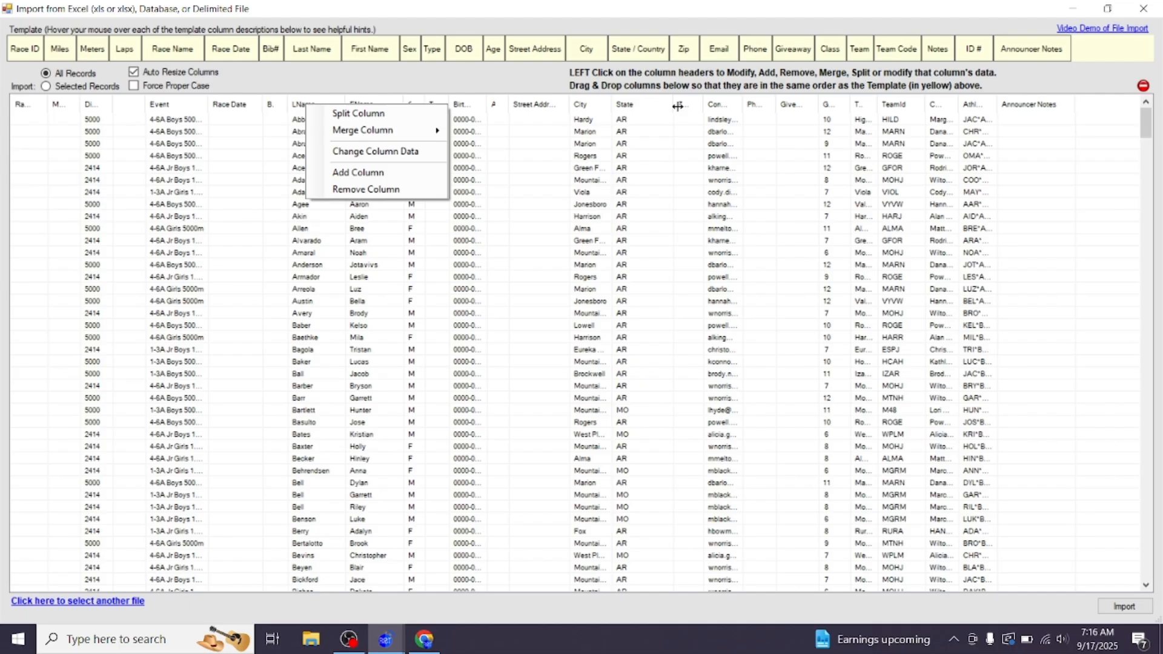
left_click(863, 109)
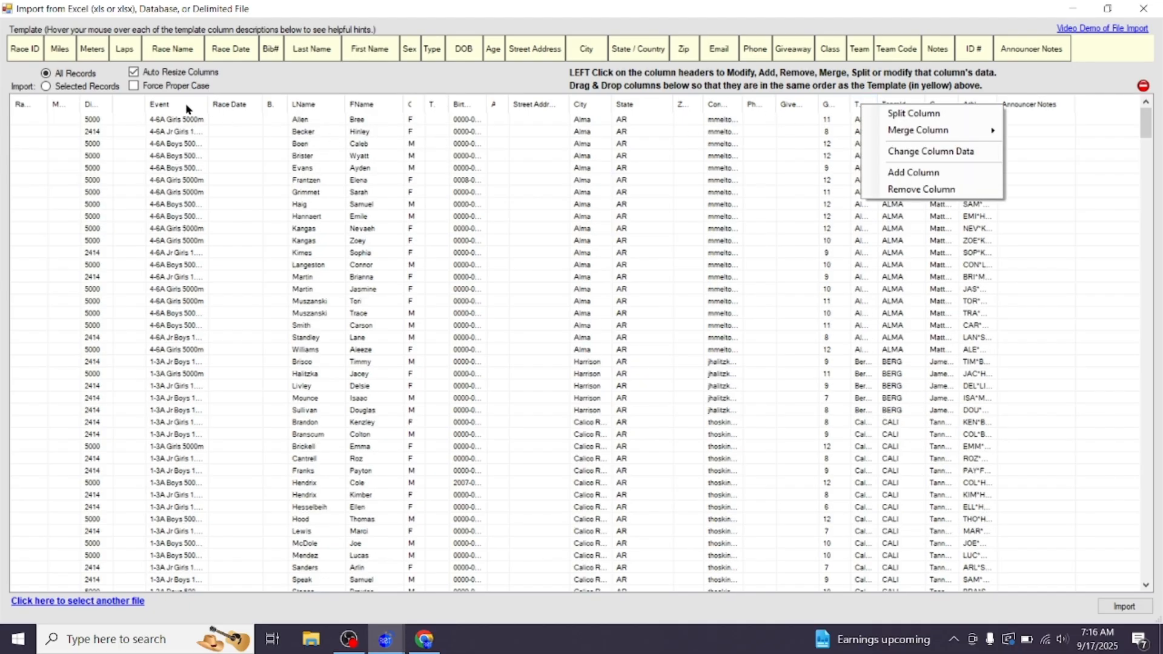
left_click(187, 109)
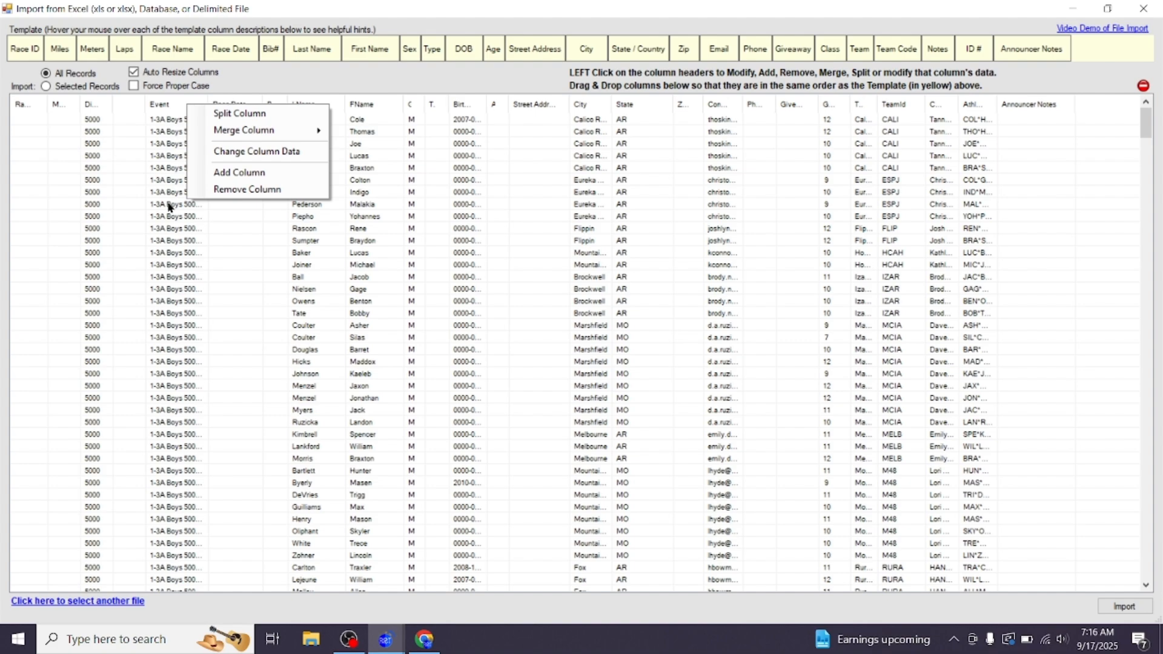
left_click(563, 204)
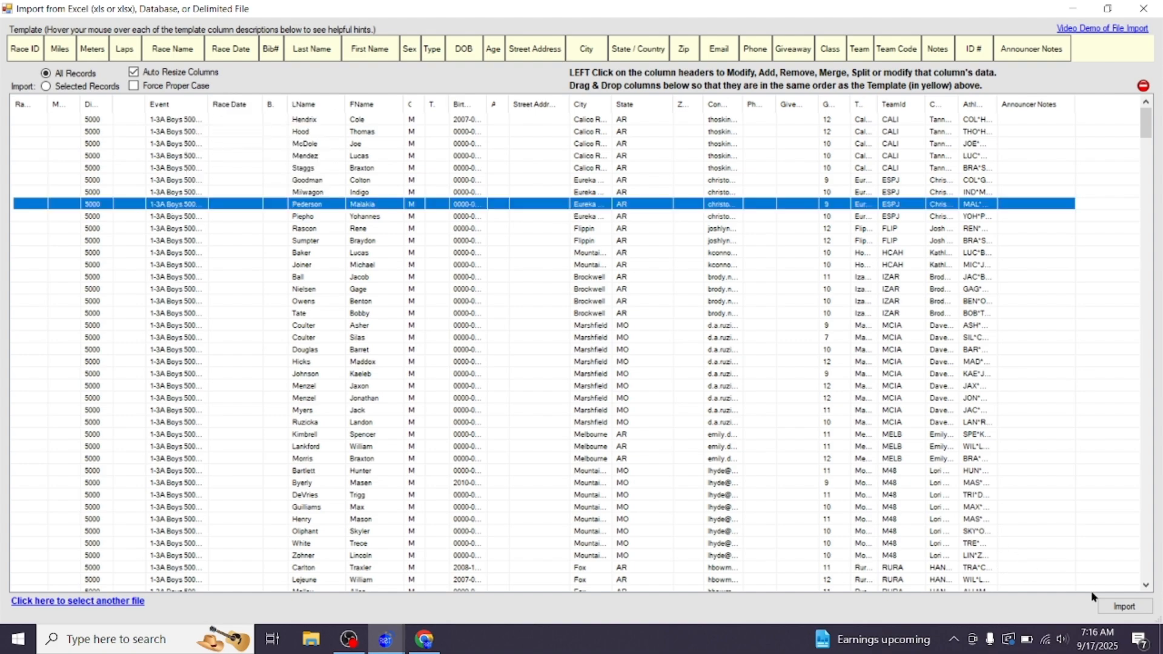
Step: Import all records and save the basic race info for each race with its suggested name, date and distance
left_click(1116, 609)
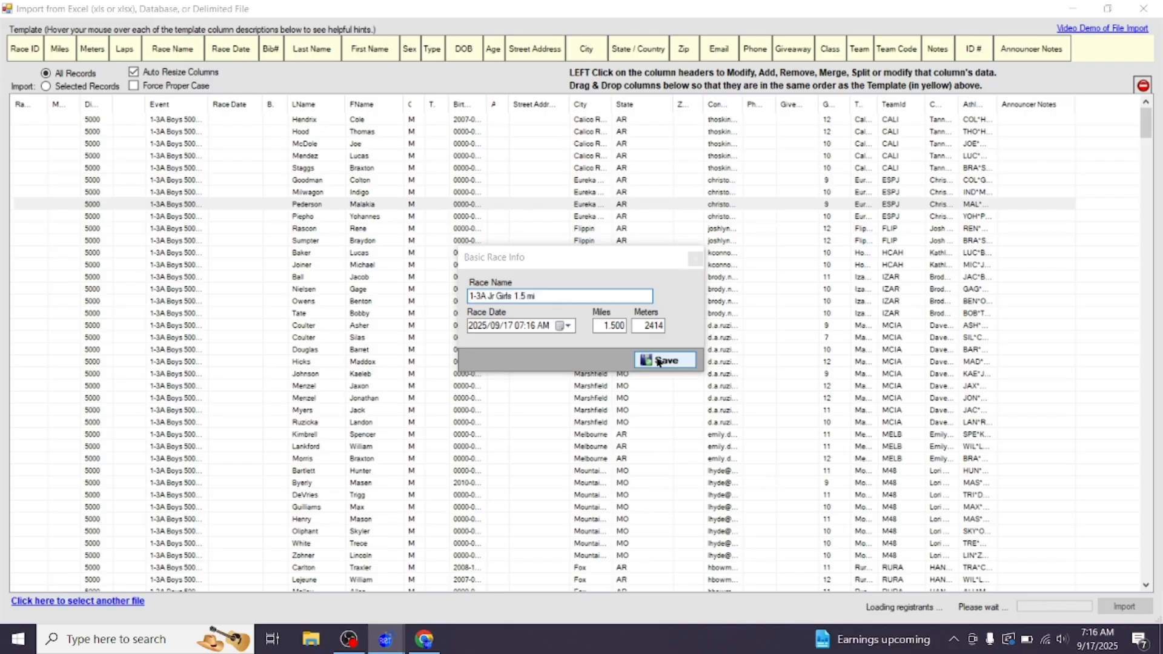
left_click(658, 361)
left_click(658, 360)
left_click(658, 361)
left_click(658, 360)
left_click(658, 361)
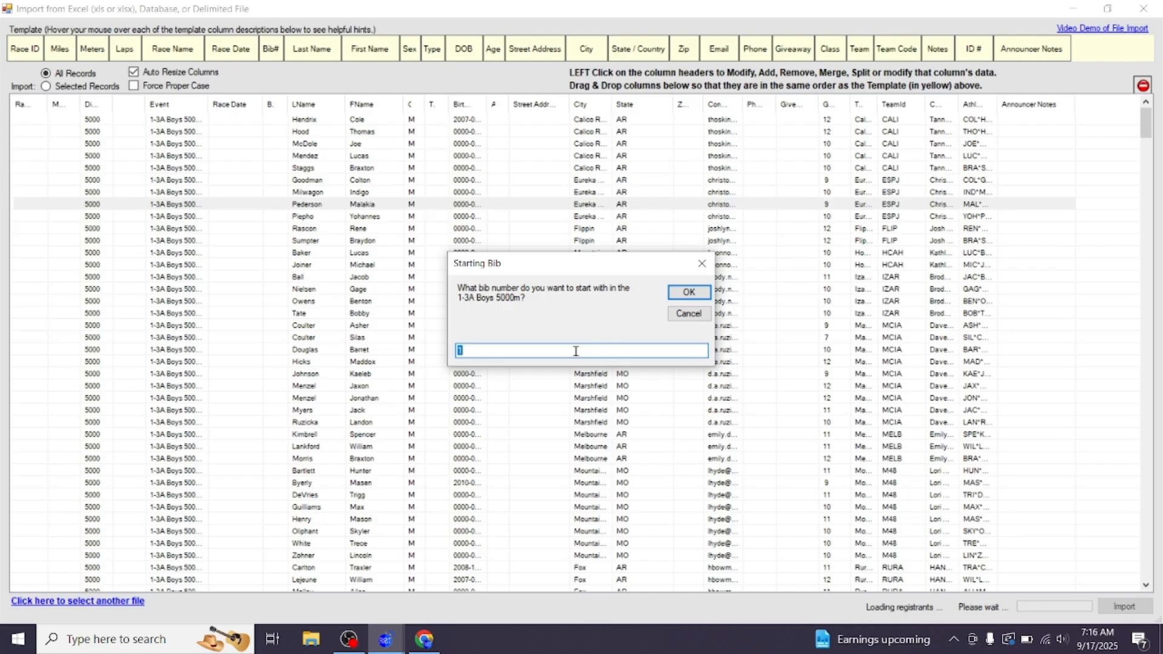
Step: Start the 1-3A Boys 5000m bibs at 919, accept the suggested starting bibs for the remaining races, and close the import window
type("919")
key("Return")
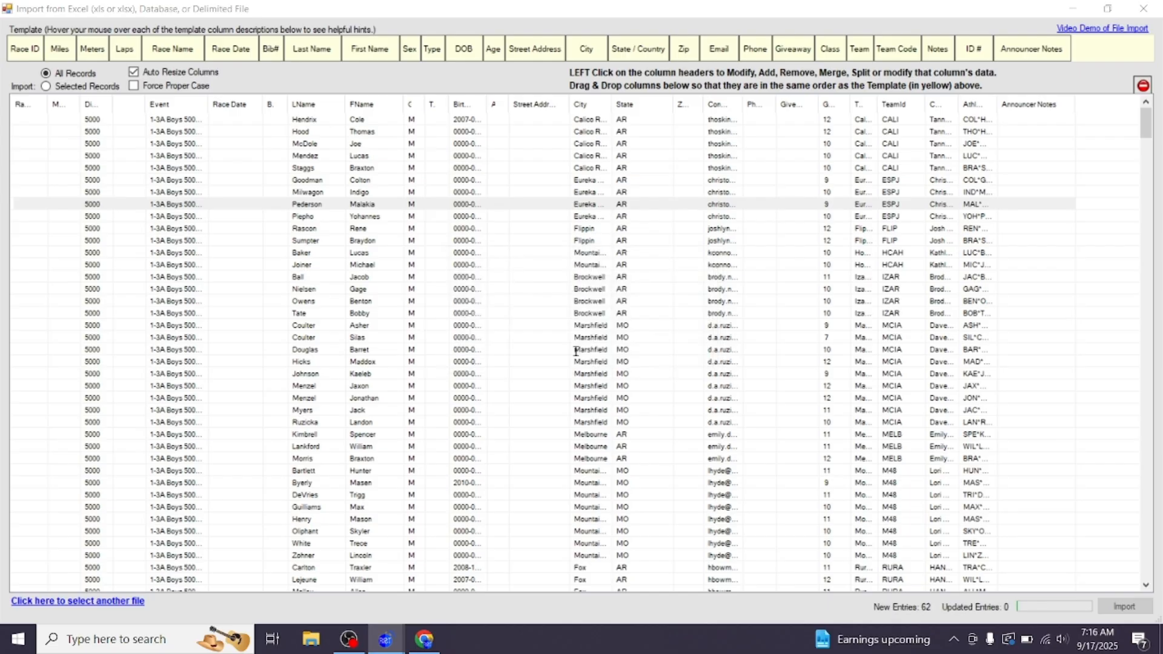
left_click(689, 293)
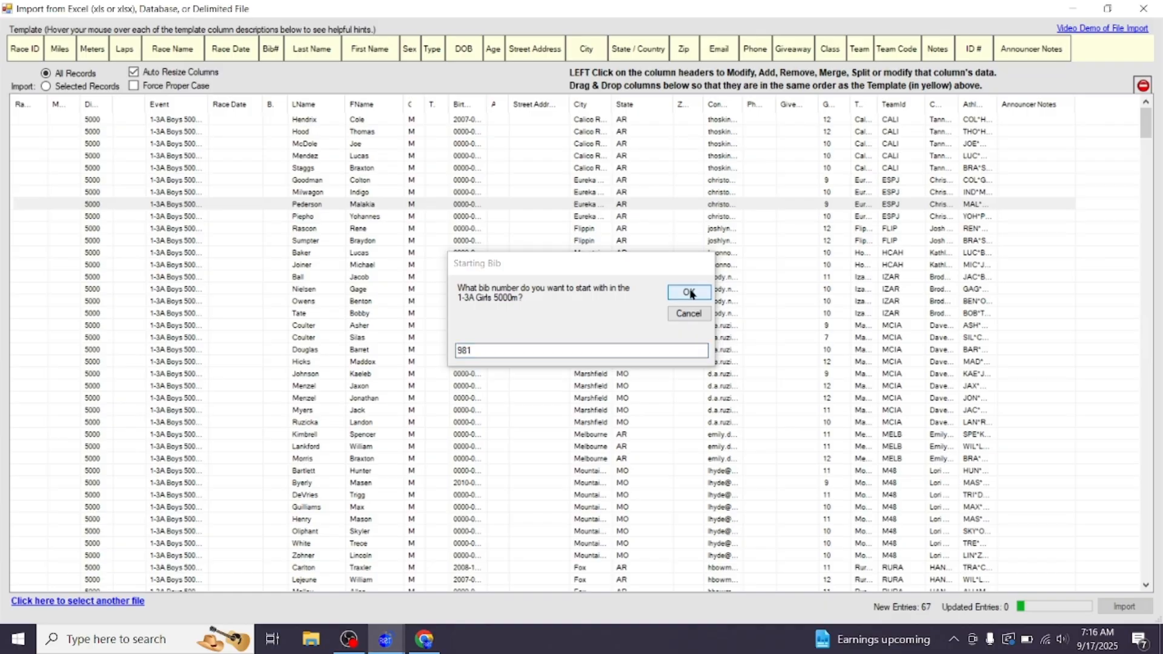
left_click(689, 293)
left_click(688, 292)
left_click(688, 293)
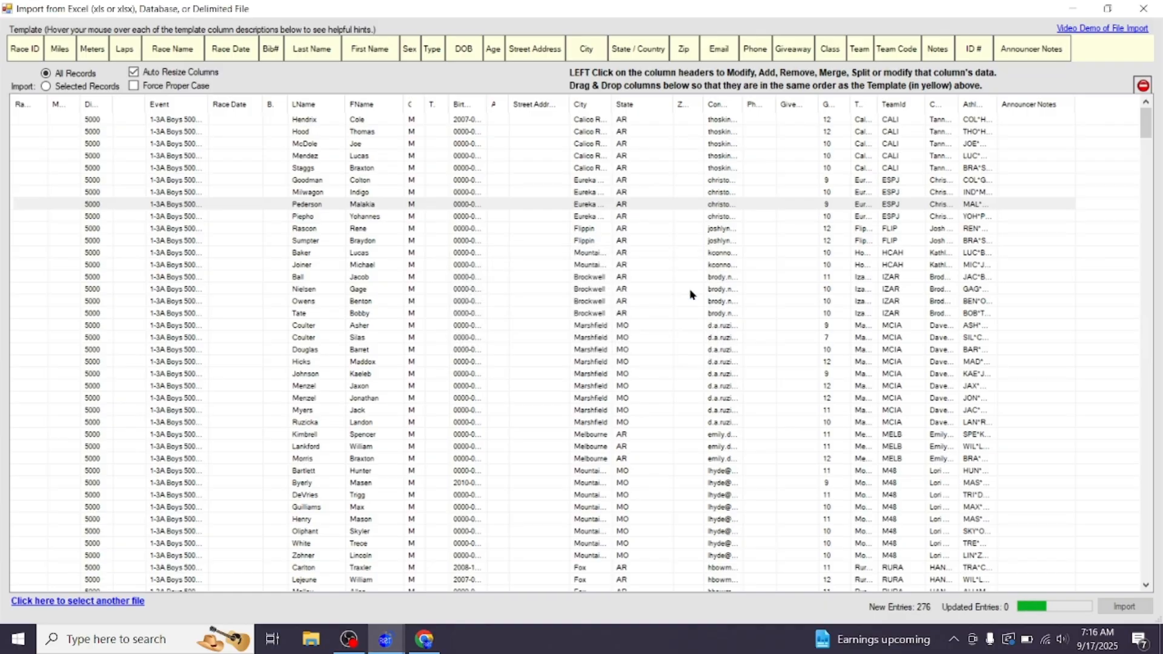
left_click(689, 292)
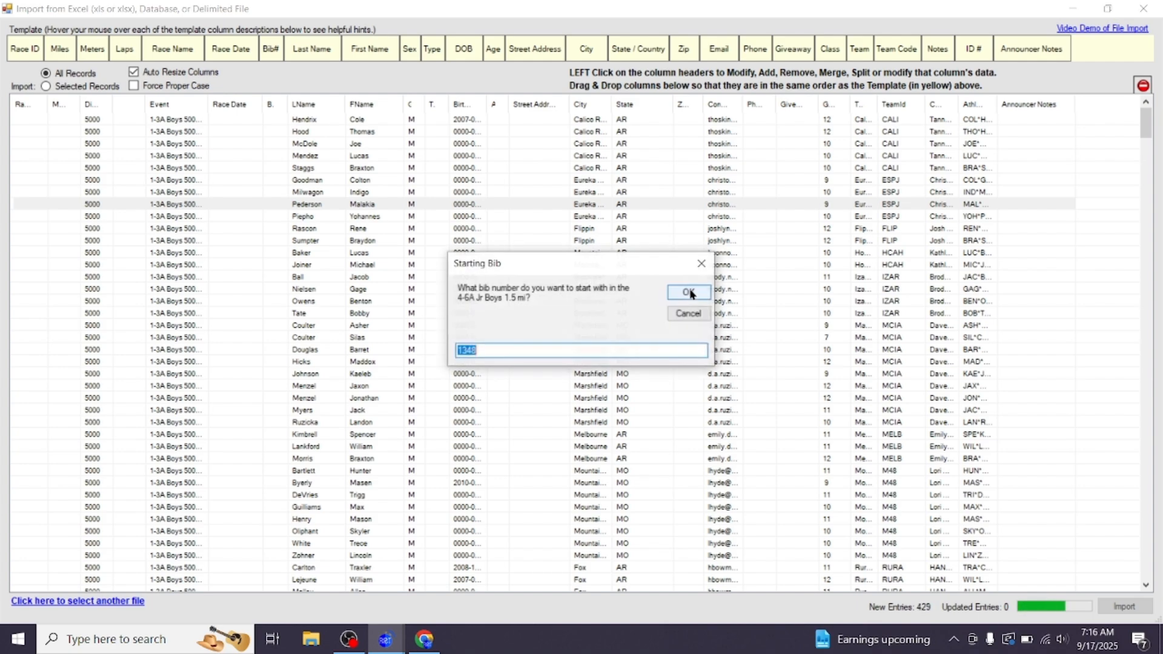
left_click(690, 293)
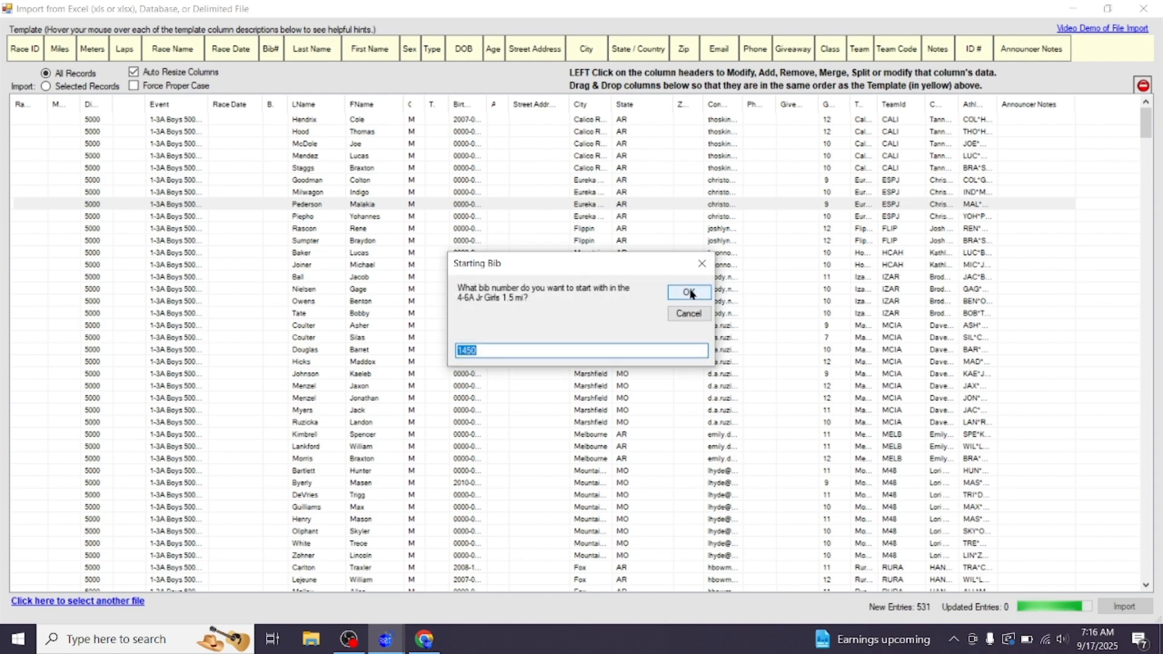
left_click(689, 293)
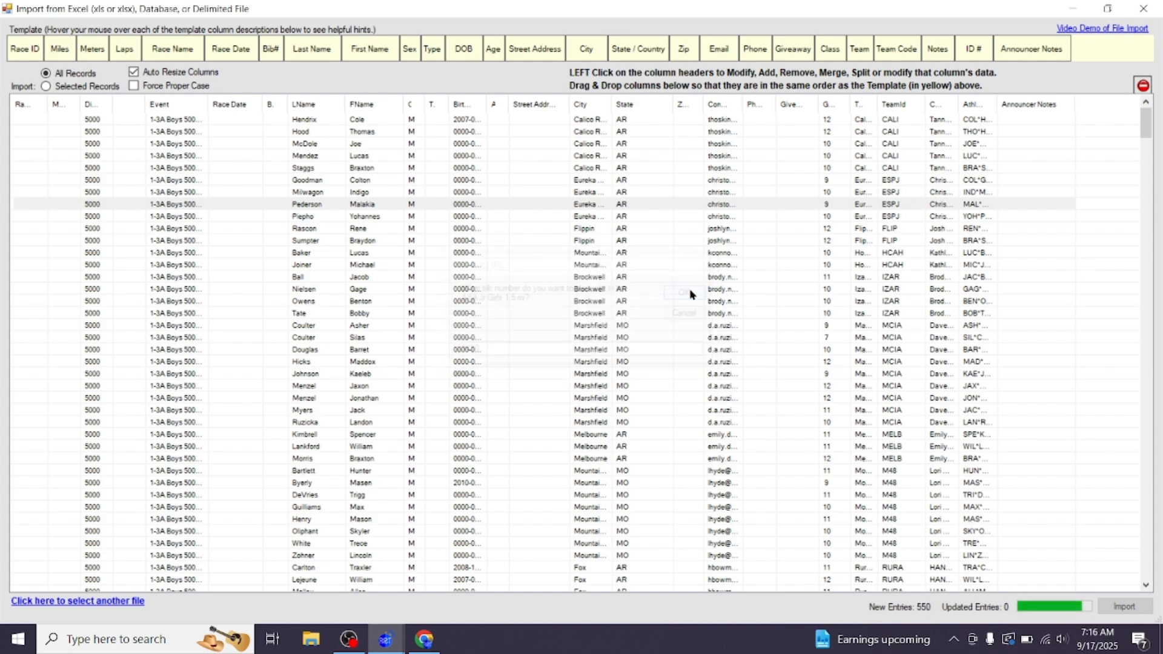
left_click(1144, 8)
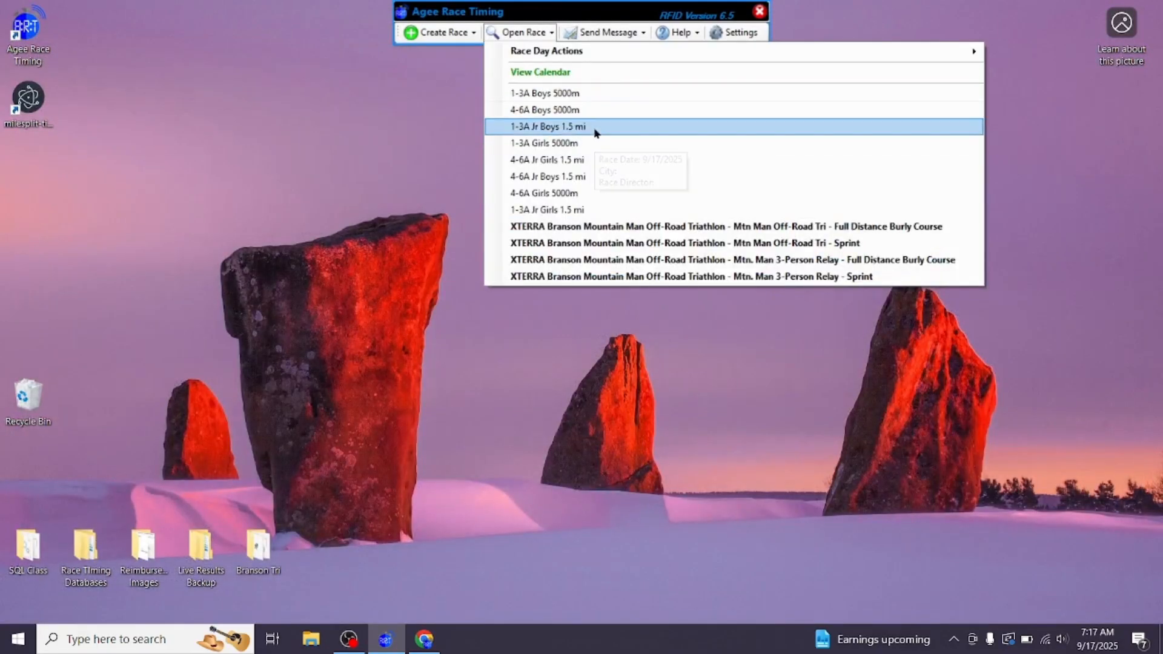
Step: Open the 4-6A Boys 5000m race and delete the athletes with bibs 1264 through 1270
left_click(553, 110)
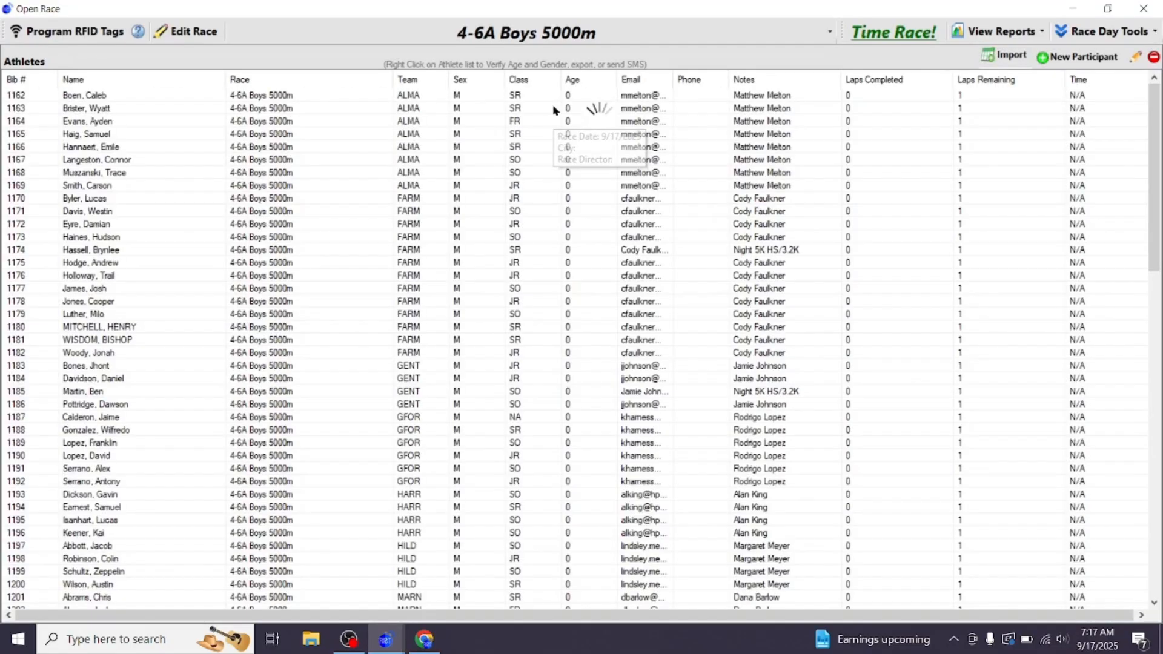
scroll(702, 321, "down", 20)
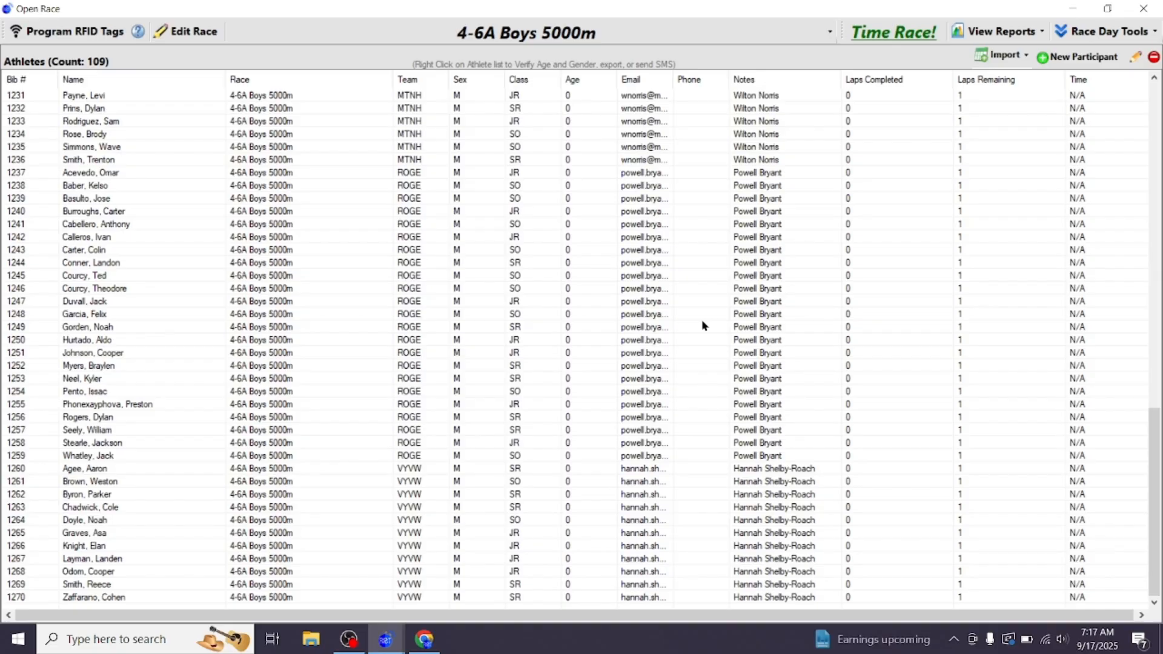
left_click(740, 525)
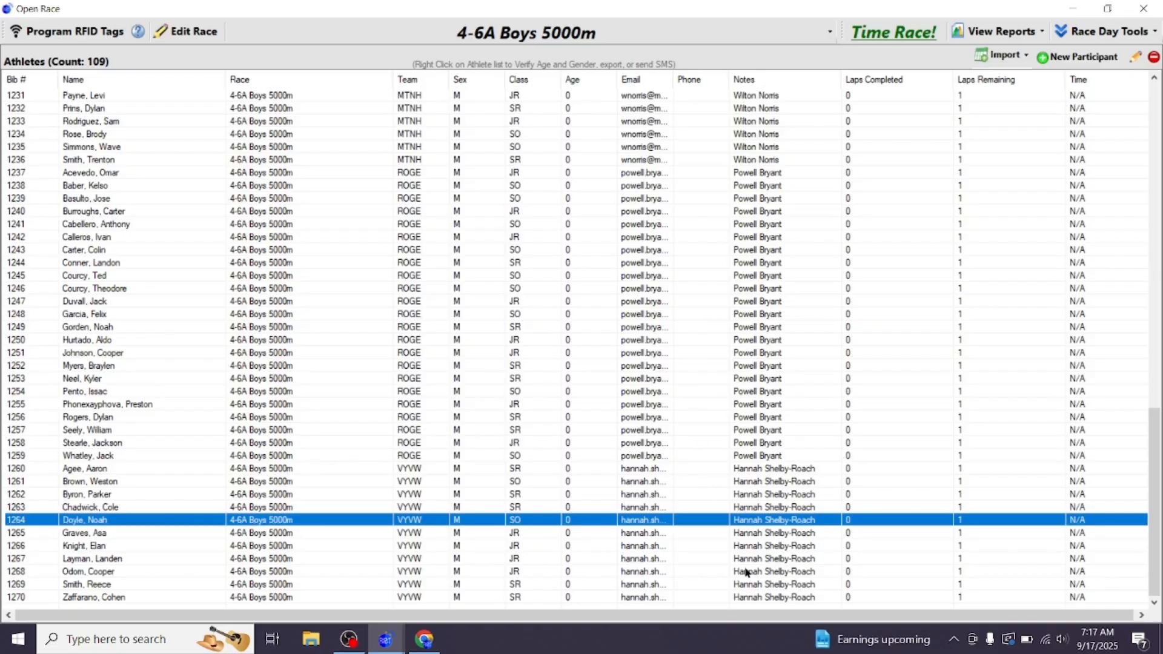
left_click(743, 597, "shift")
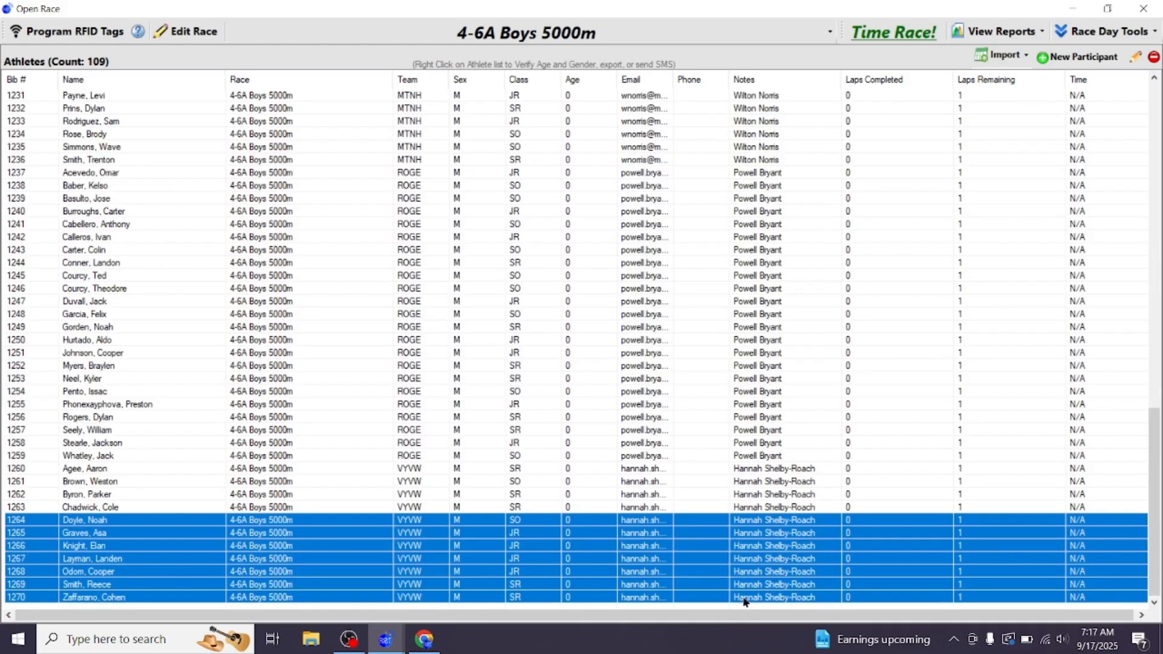
key("Delete")
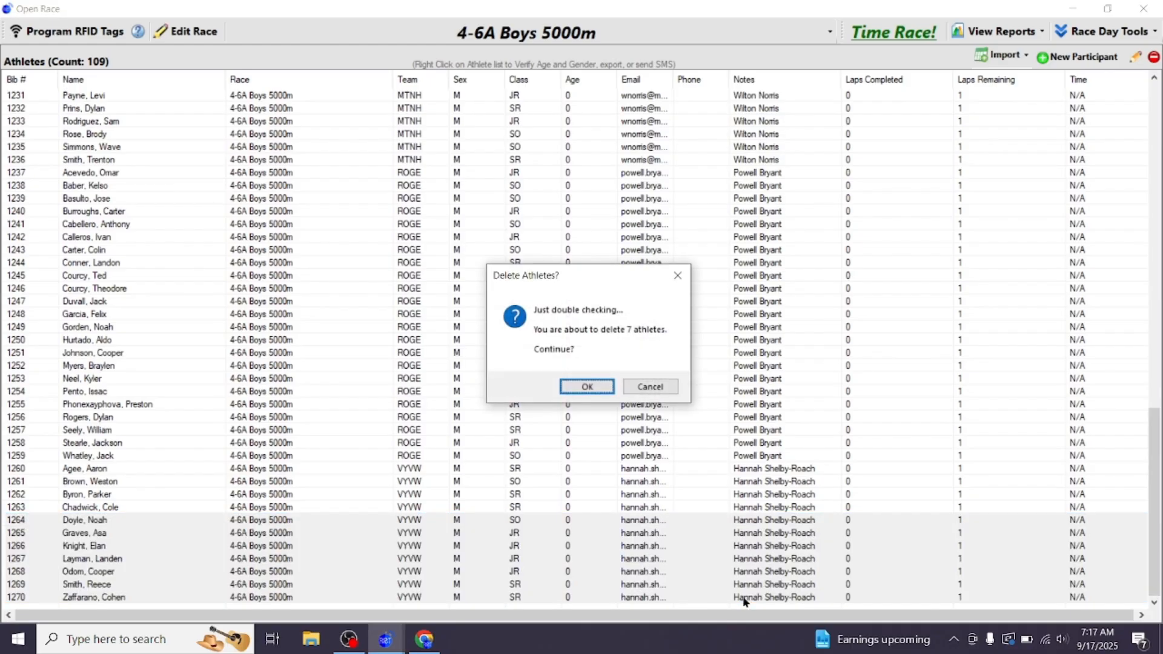
left_click(587, 387)
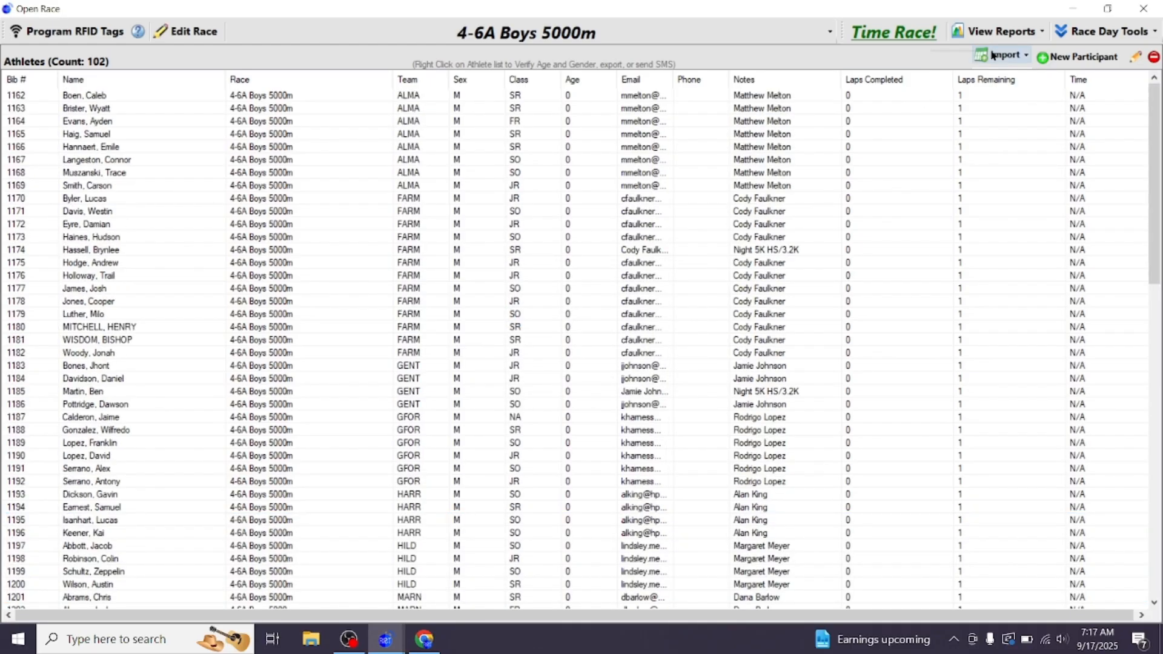
Step: Import the MileSplit entries file from Downloads into the 4-6A Boys 5000m, starting new bibs at 1264, and close the race after checking the roster
left_click(1003, 55)
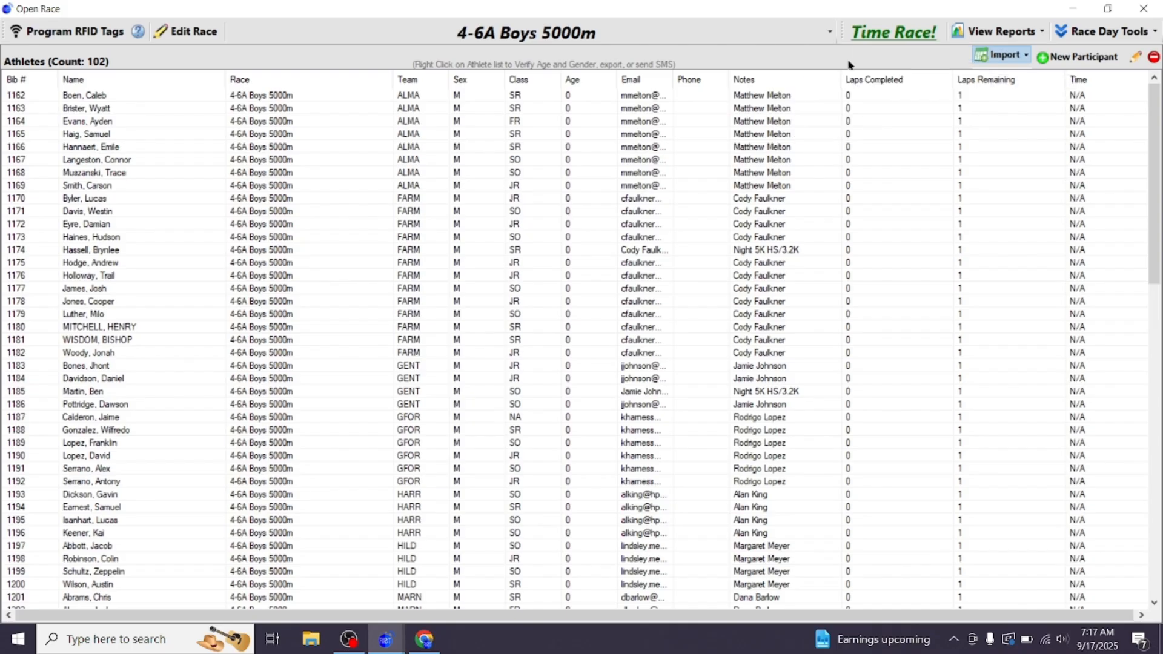
left_click(872, 55)
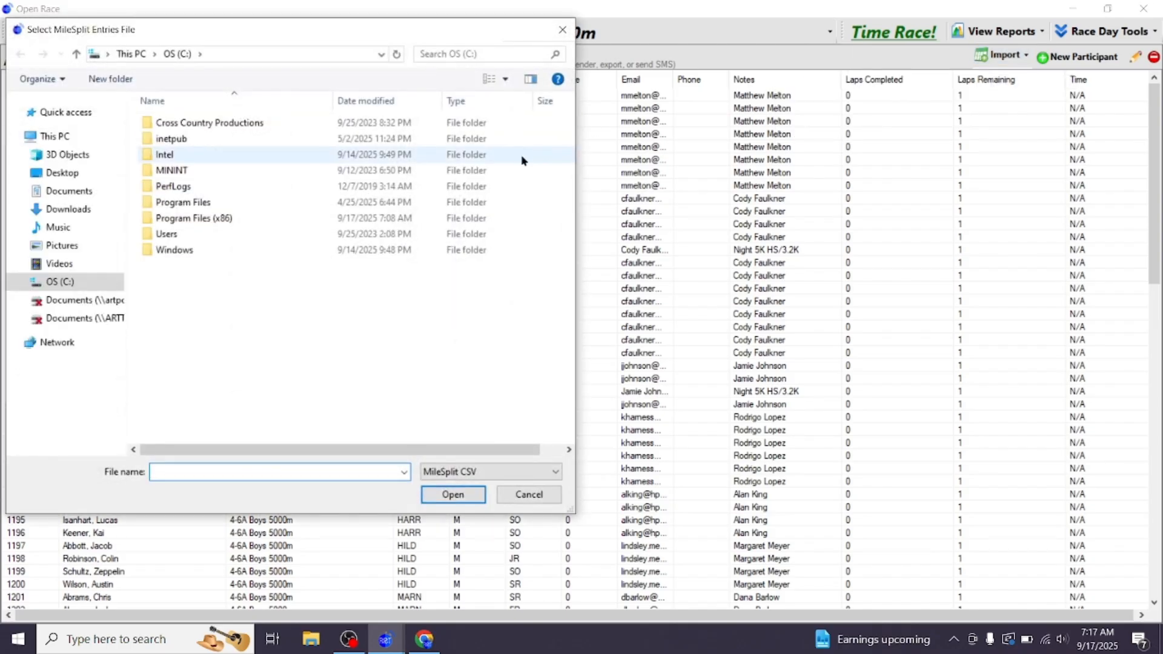
left_click(71, 209)
double_click(202, 146)
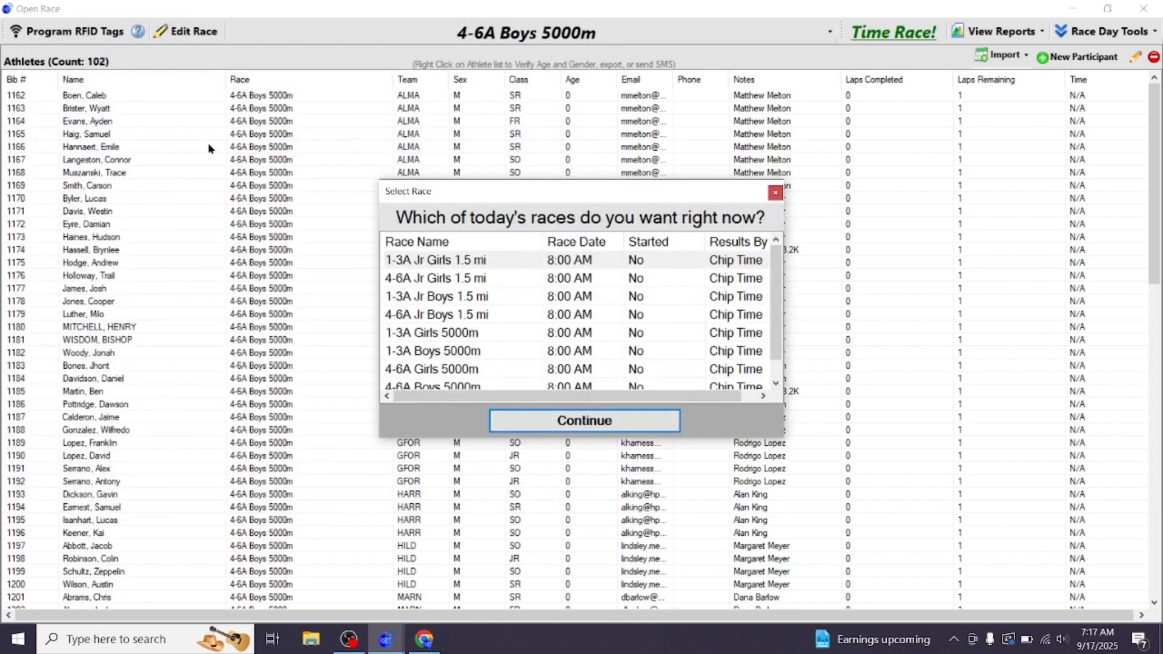
left_click_drag(533, 183, 436, 156)
scroll(412, 311, "down", 1)
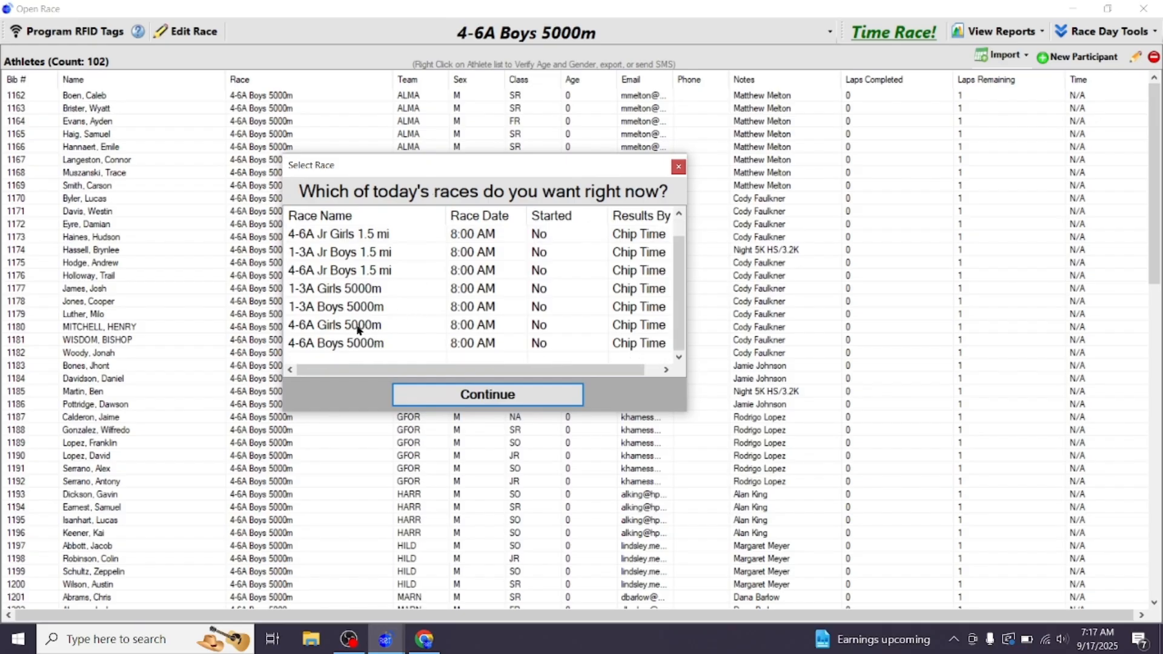
left_click(340, 343)
left_click(434, 401)
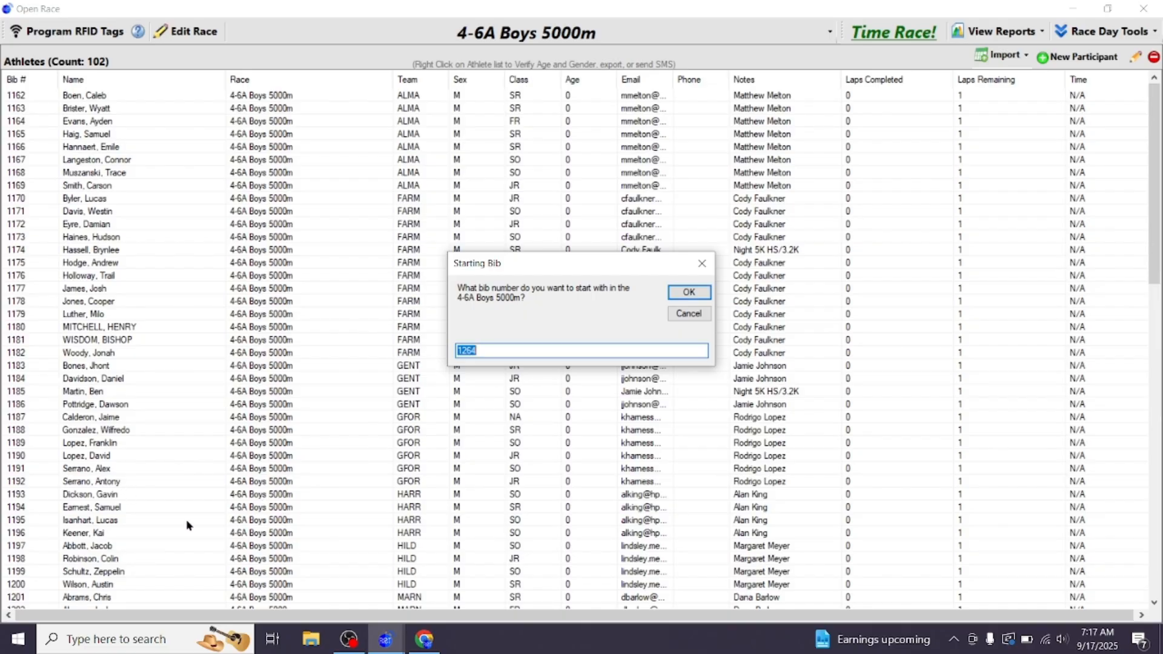
left_click(688, 292)
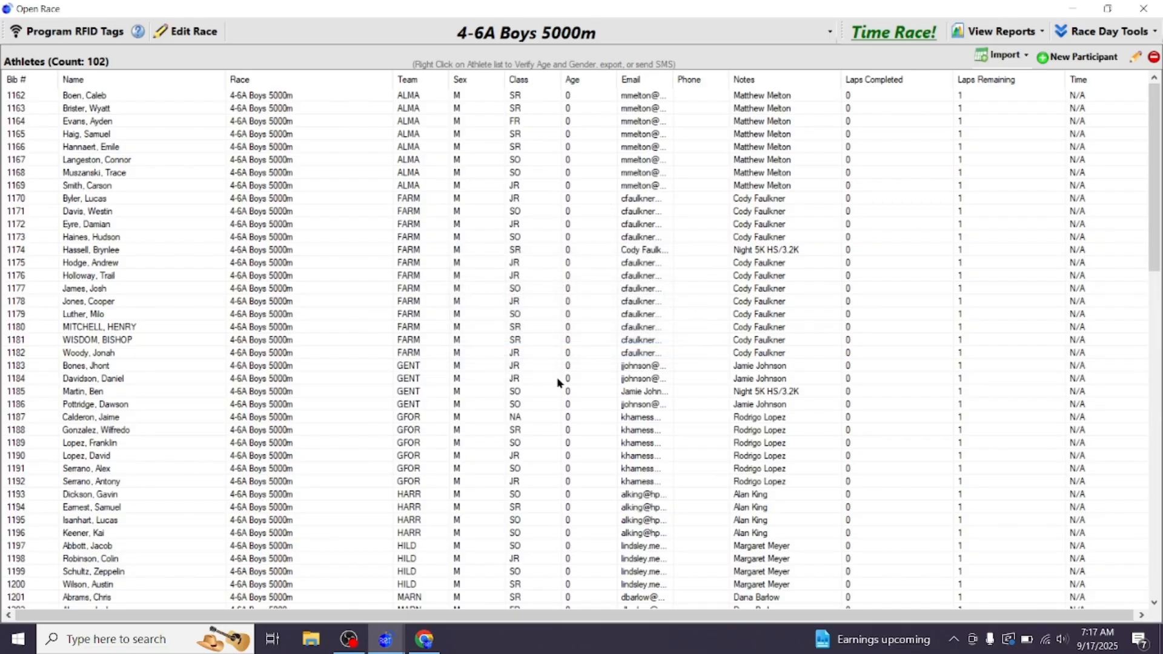
scroll(558, 382, "down", 20)
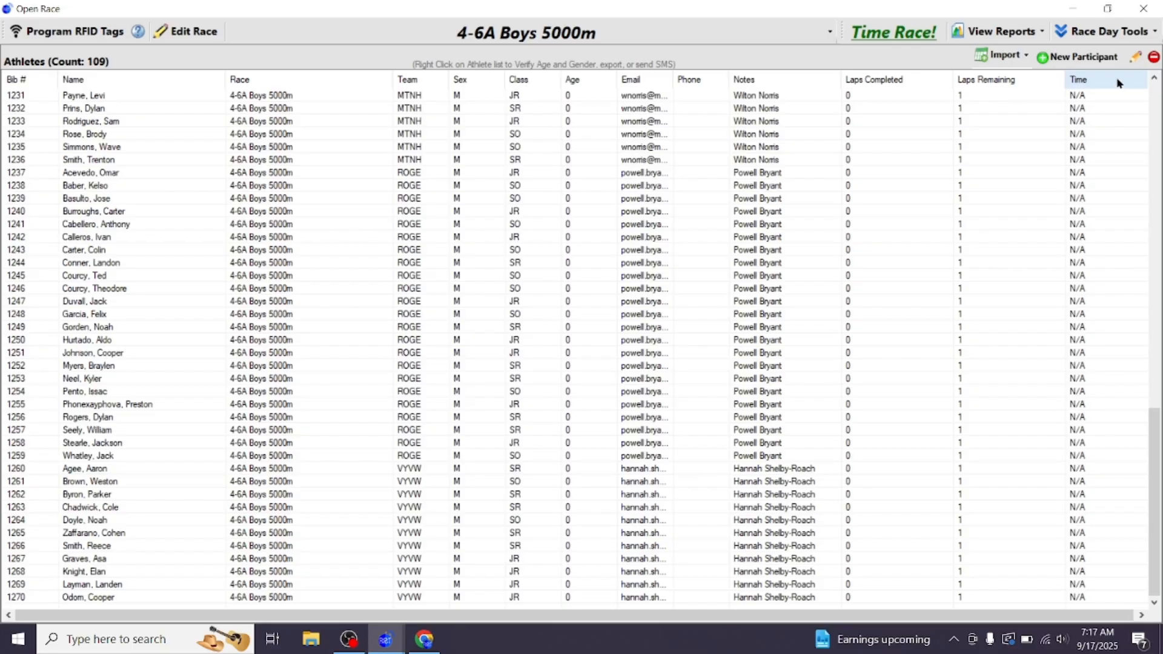
left_click(1142, 8)
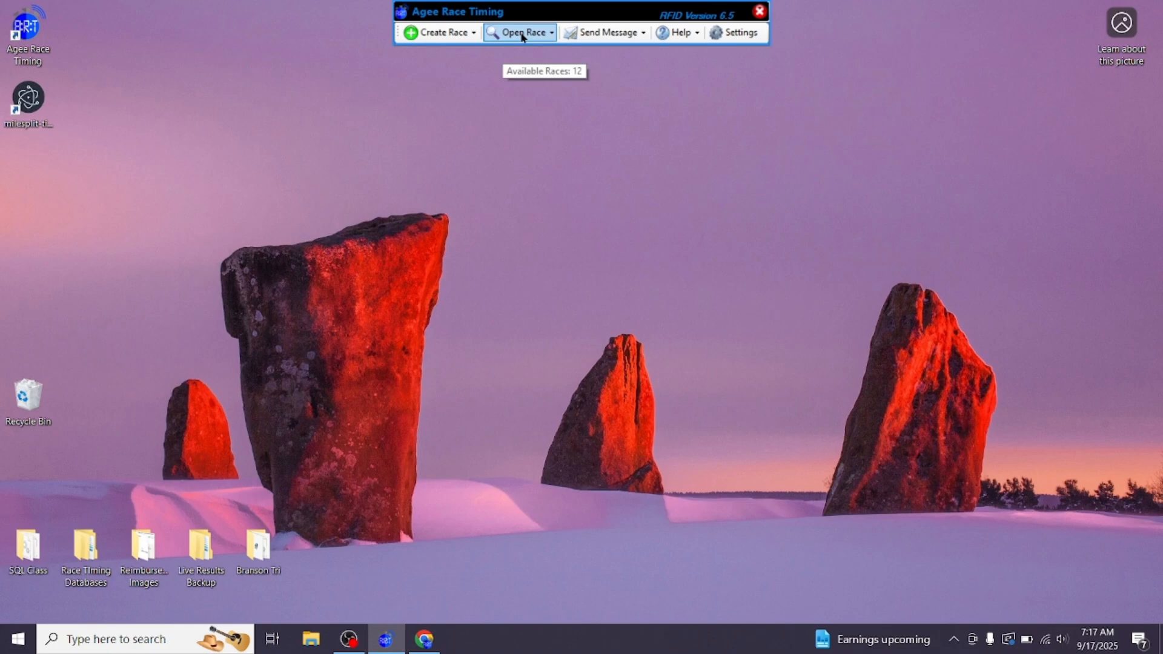
left_click(445, 33)
mouse_move(457, 87)
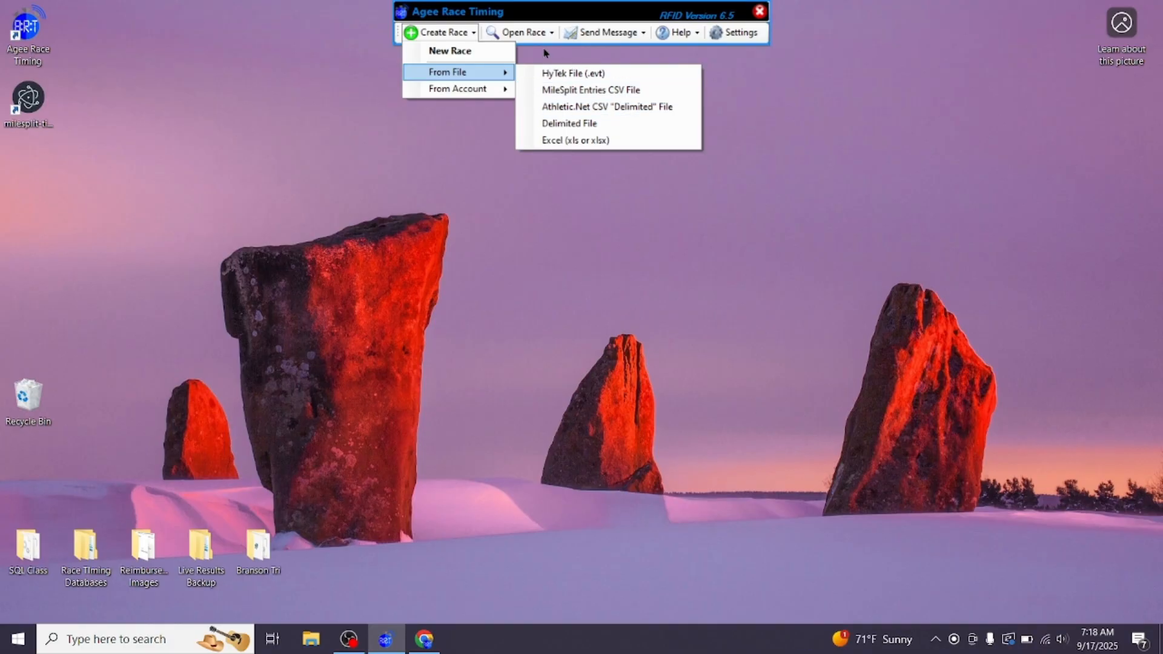
left_click(521, 34)
left_click(521, 34)
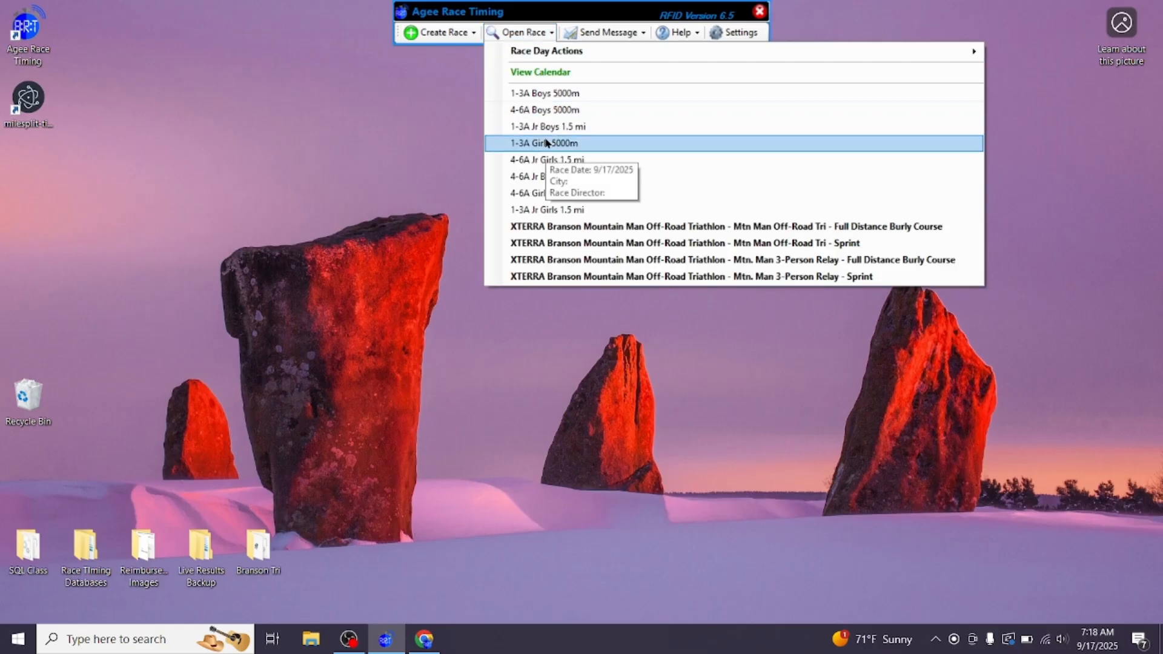
Step: Turn on the AthleticLIVE Results setup in the external account settings and review its linked setup instructions
left_click(726, 32)
left_click(737, 32)
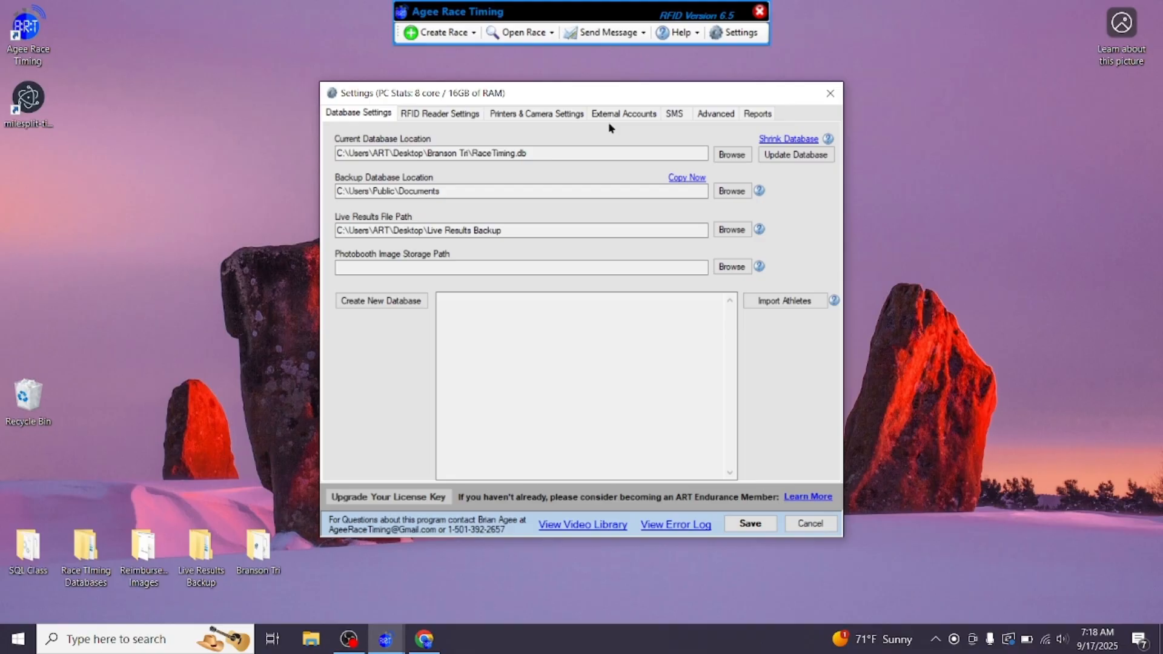
left_click(712, 114)
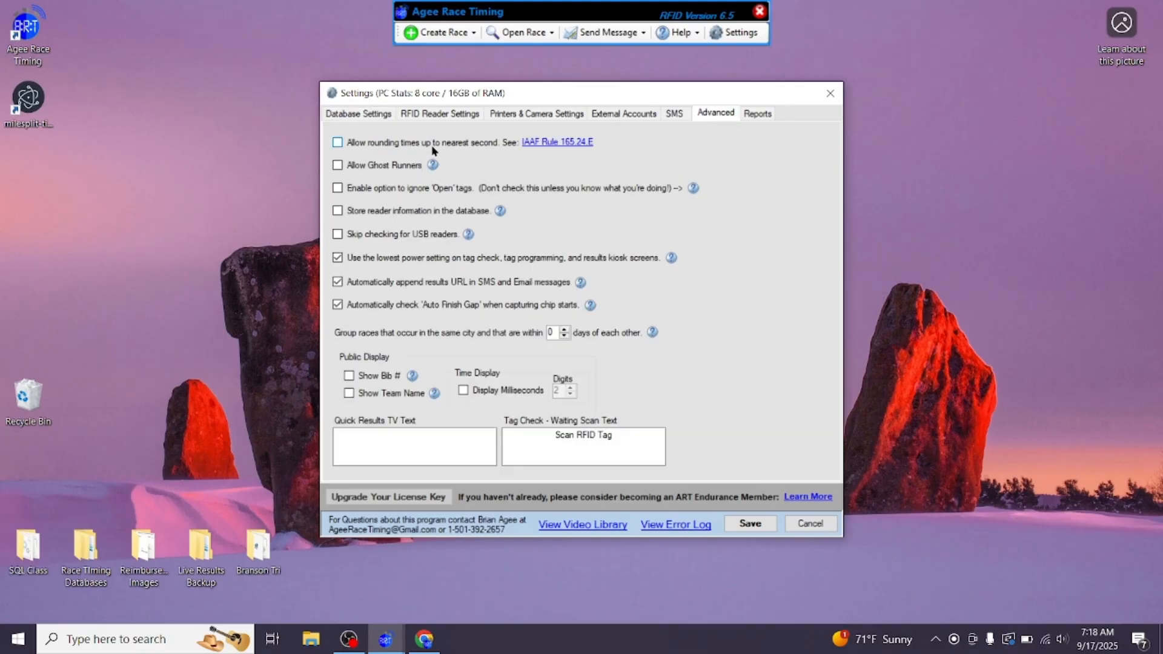
left_click(618, 113)
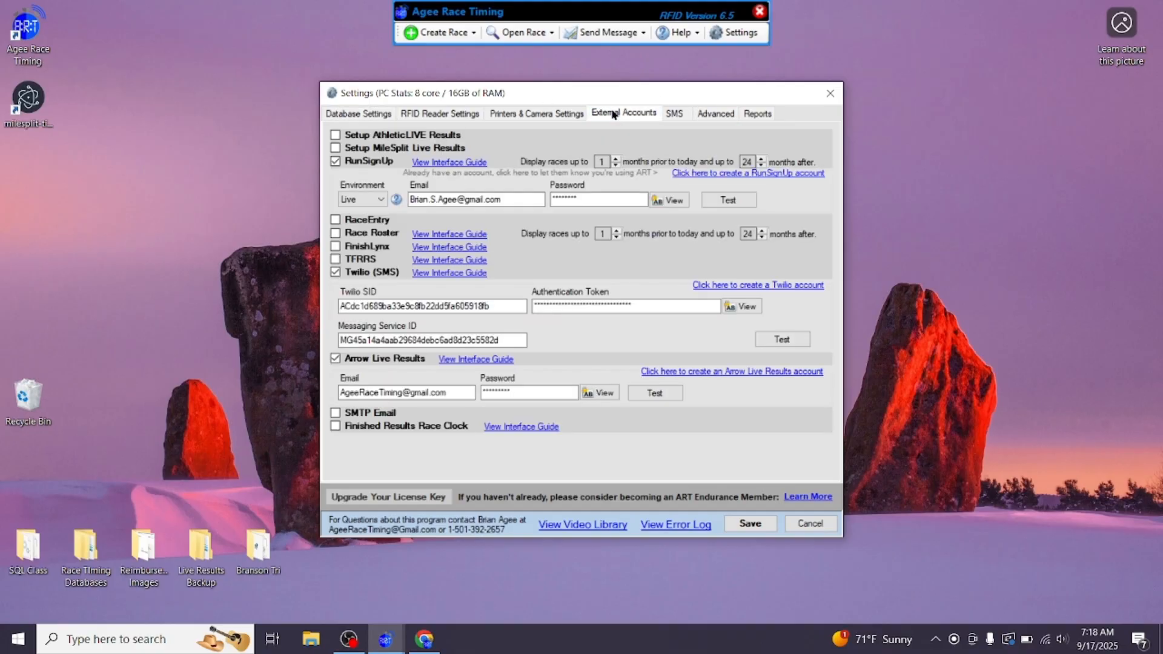
left_click(334, 135)
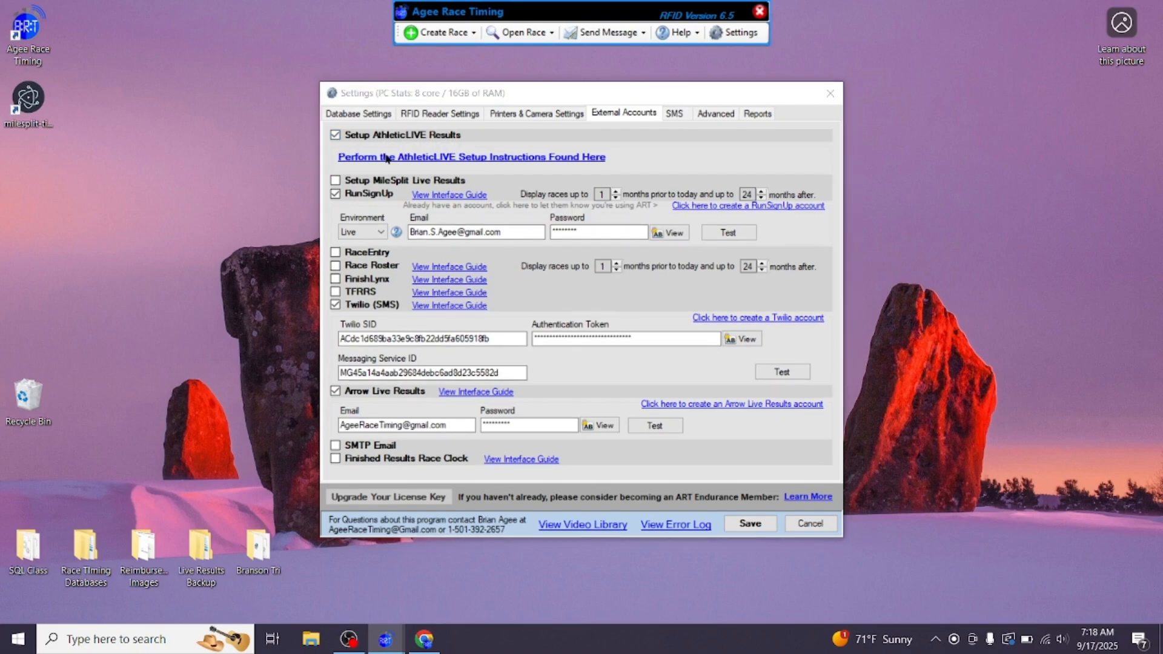
left_click(386, 157)
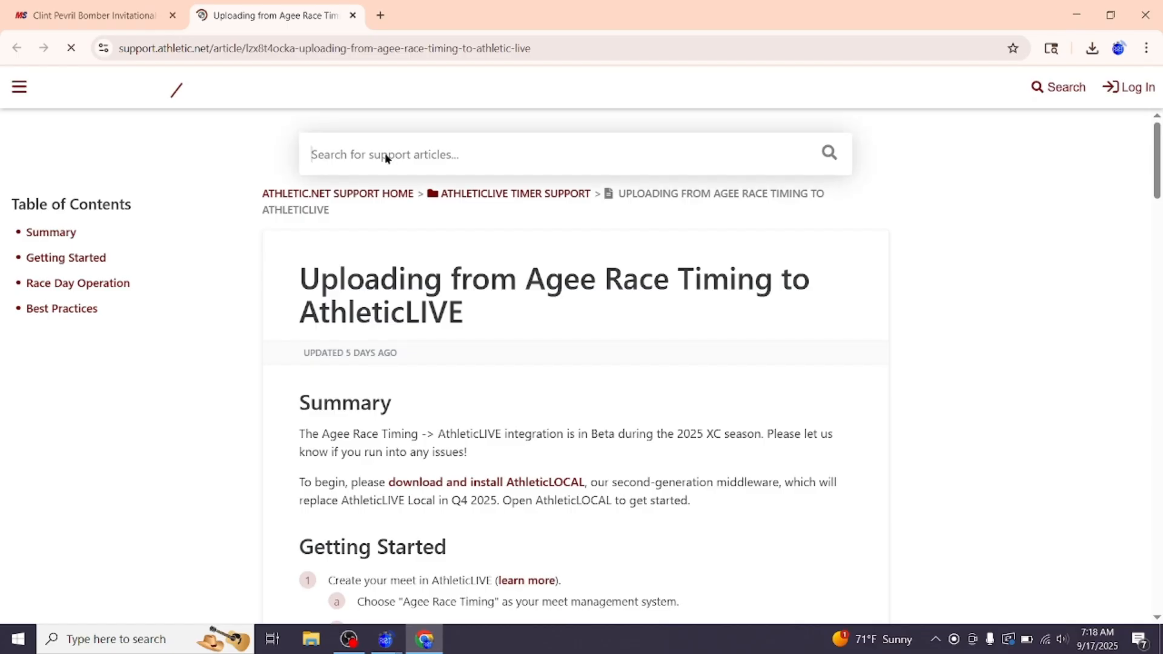
left_click_drag(1156, 148, 1161, 298)
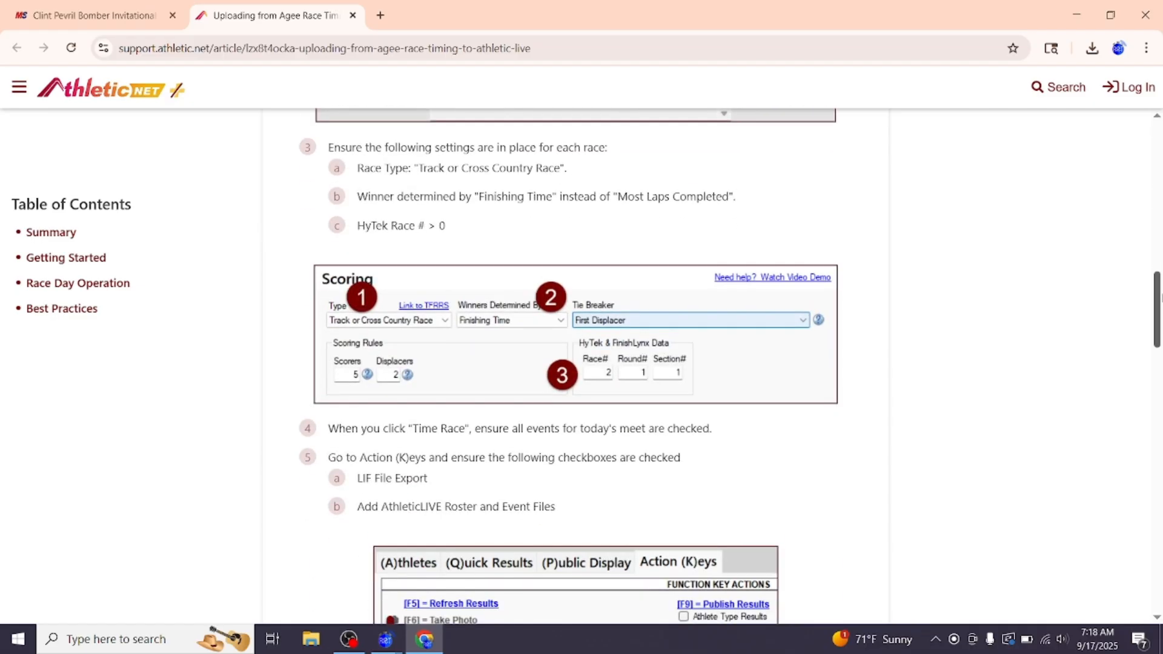
left_click(353, 15)
left_click(1067, 22)
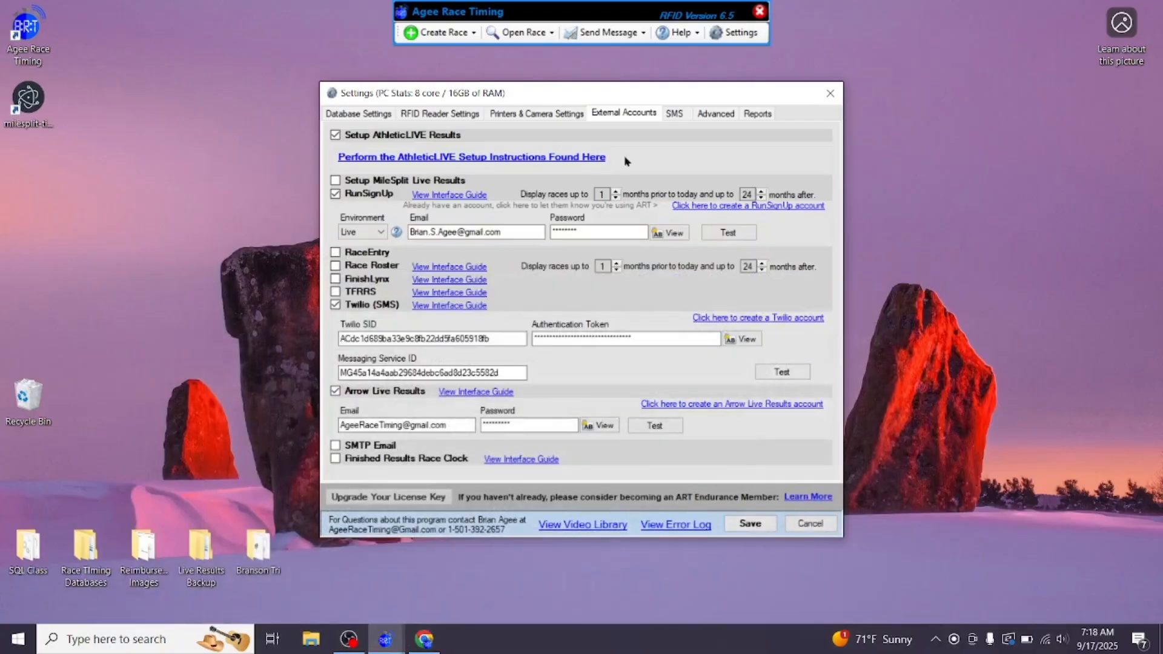
Step: Turn on the MileSplit Live Results setup and review its linked quick start guide, closing the settings without saving
left_click(353, 182)
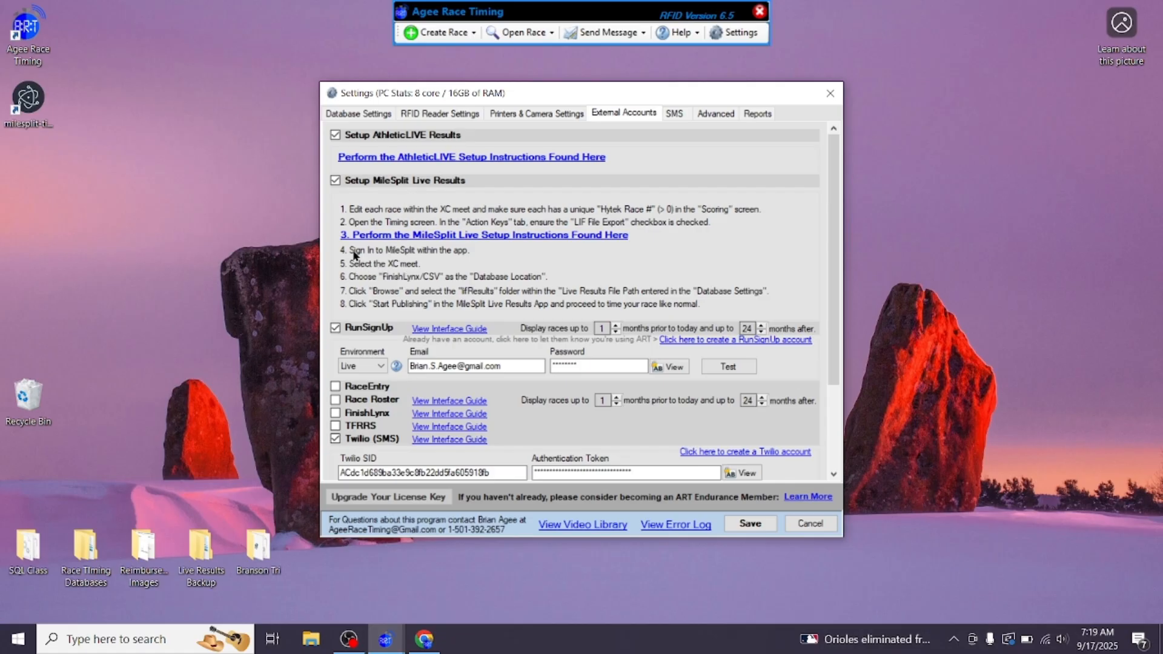
left_click(458, 234)
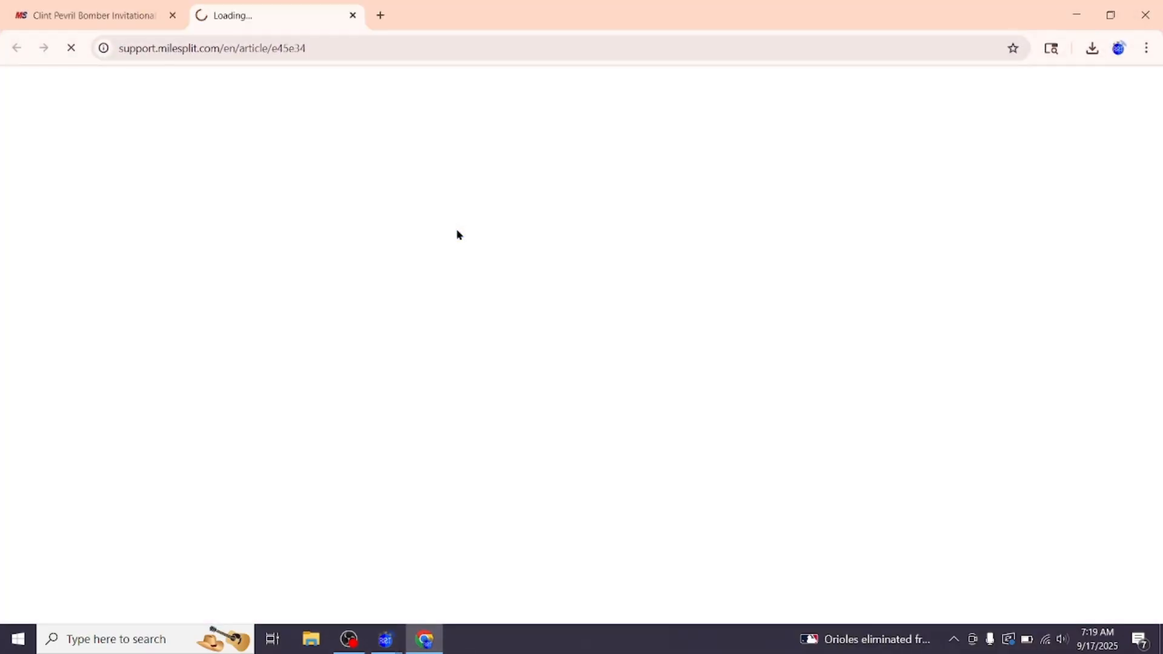
scroll(218, 510, "down", 5)
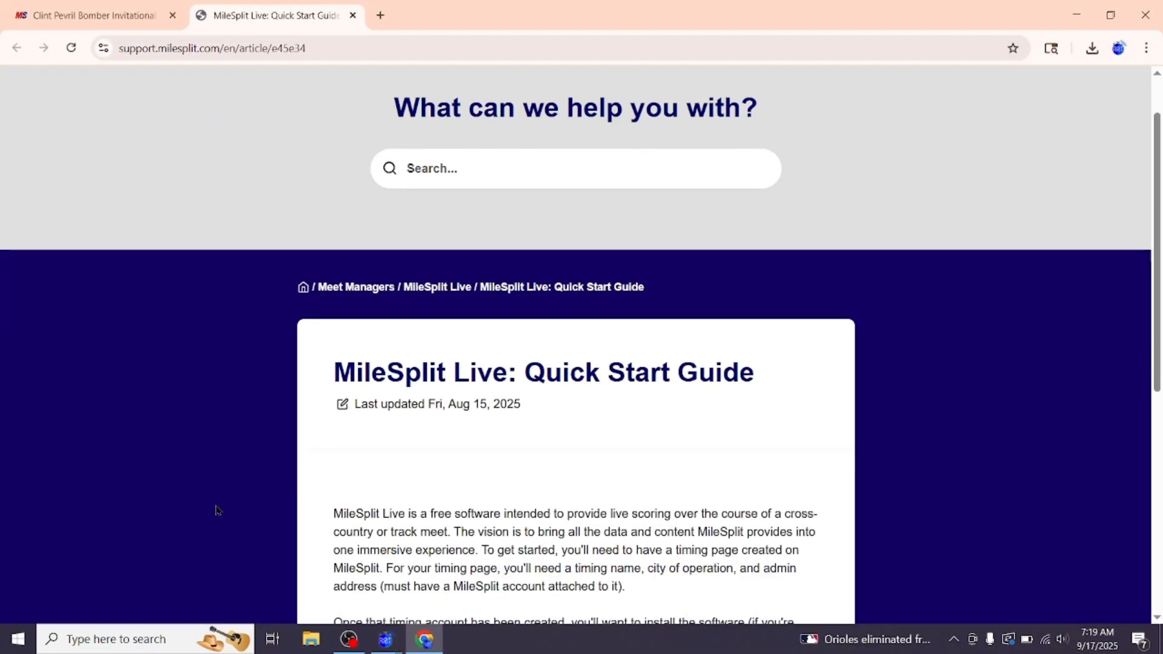
scroll(218, 510, "down", 1)
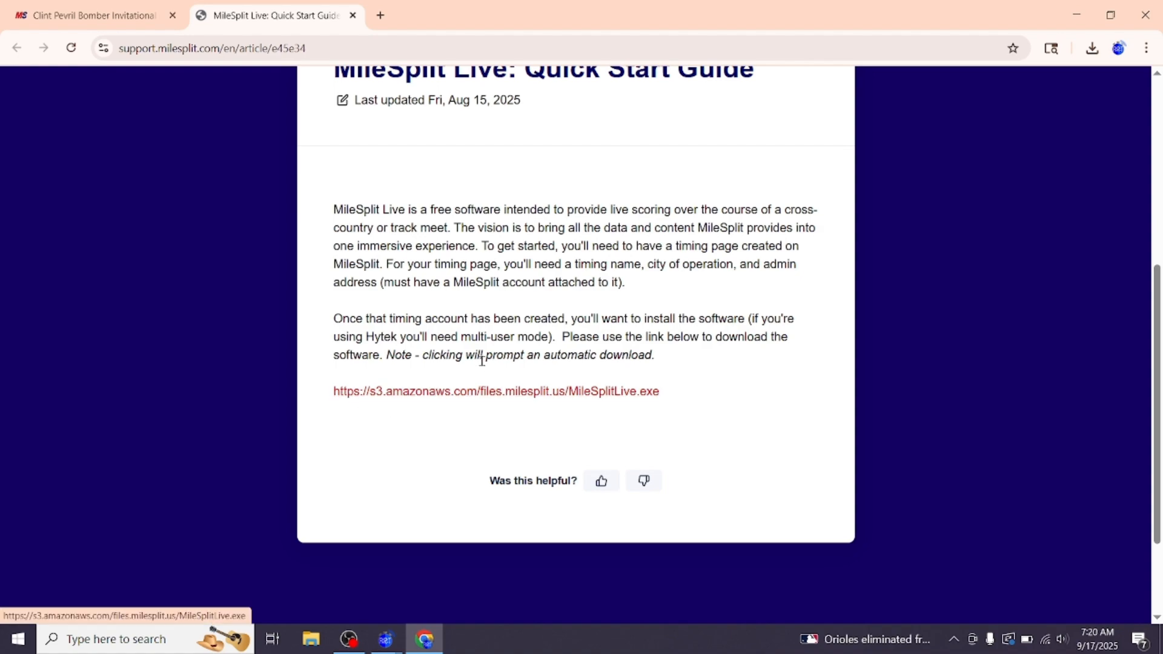
left_click(353, 18)
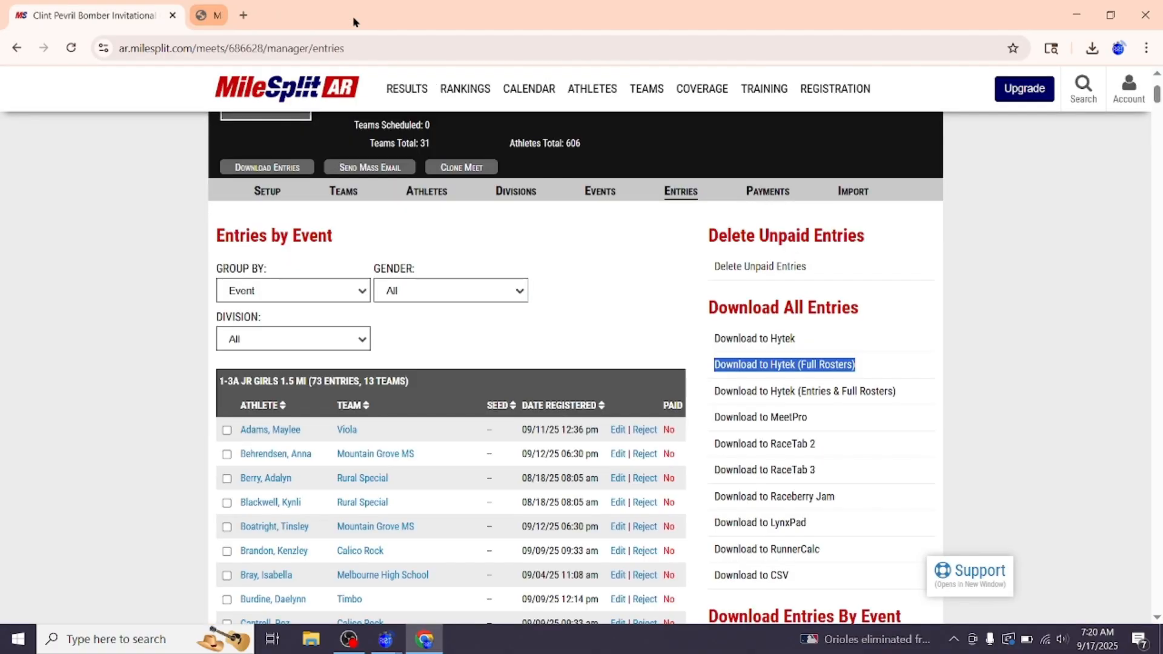
left_click(1074, 15)
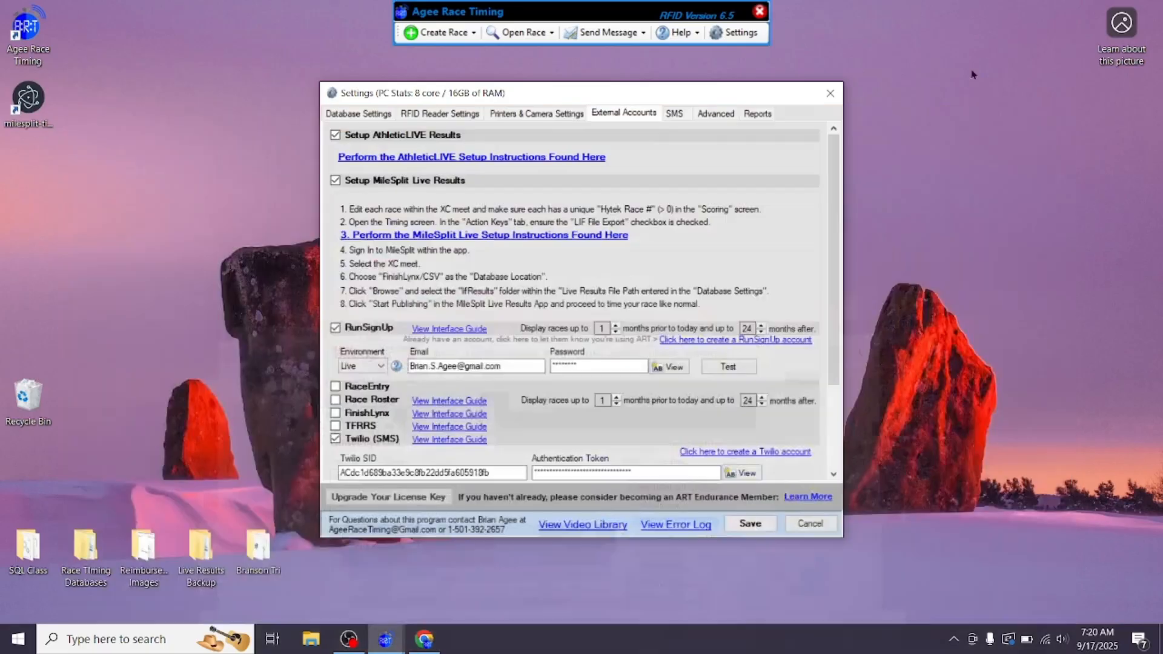
left_click(830, 92)
Step: Open the 1-3A Boys 5000m race, set its HyTek race number to 1 in the scoring settings, and save the race
left_click(521, 33)
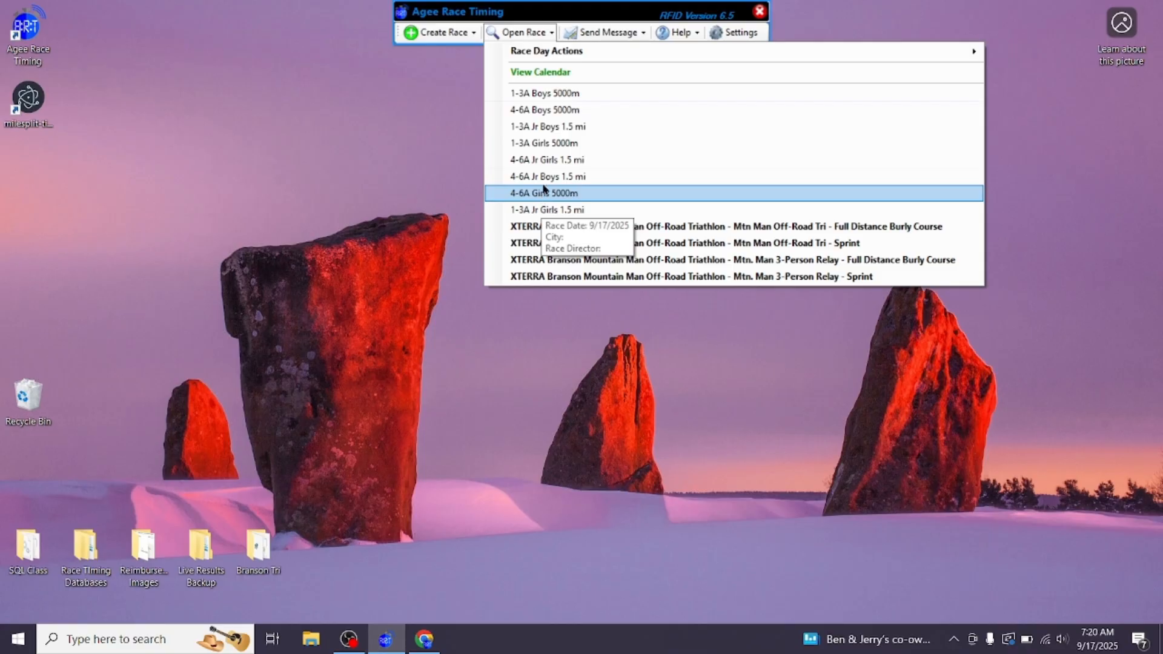
left_click(552, 93)
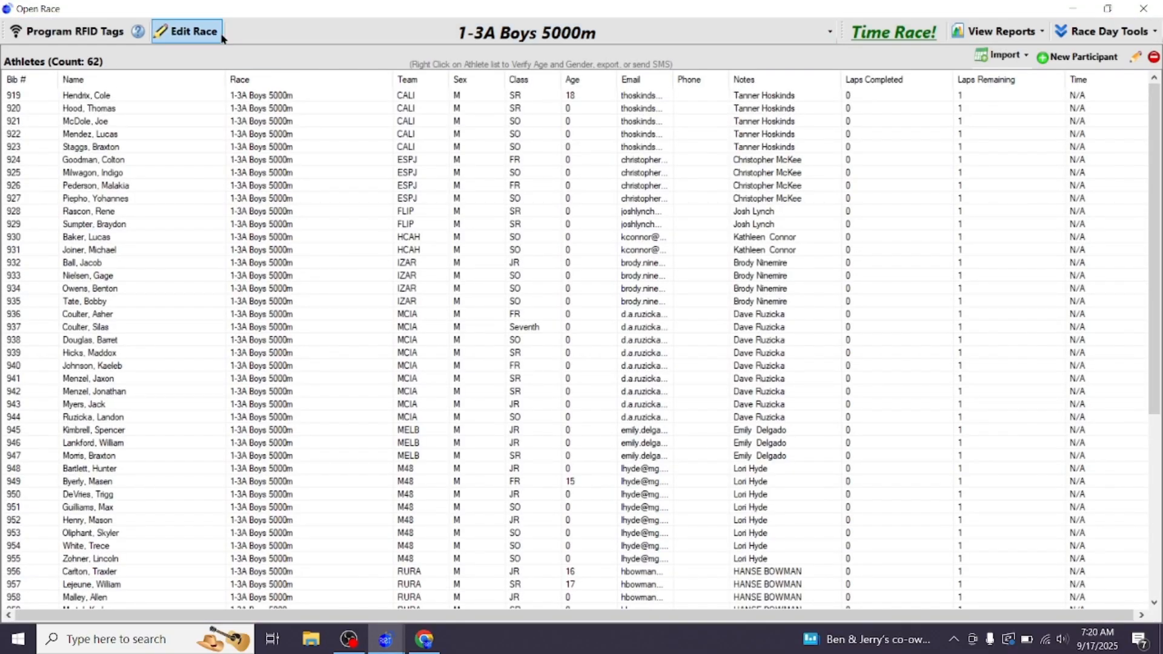
left_click(188, 31)
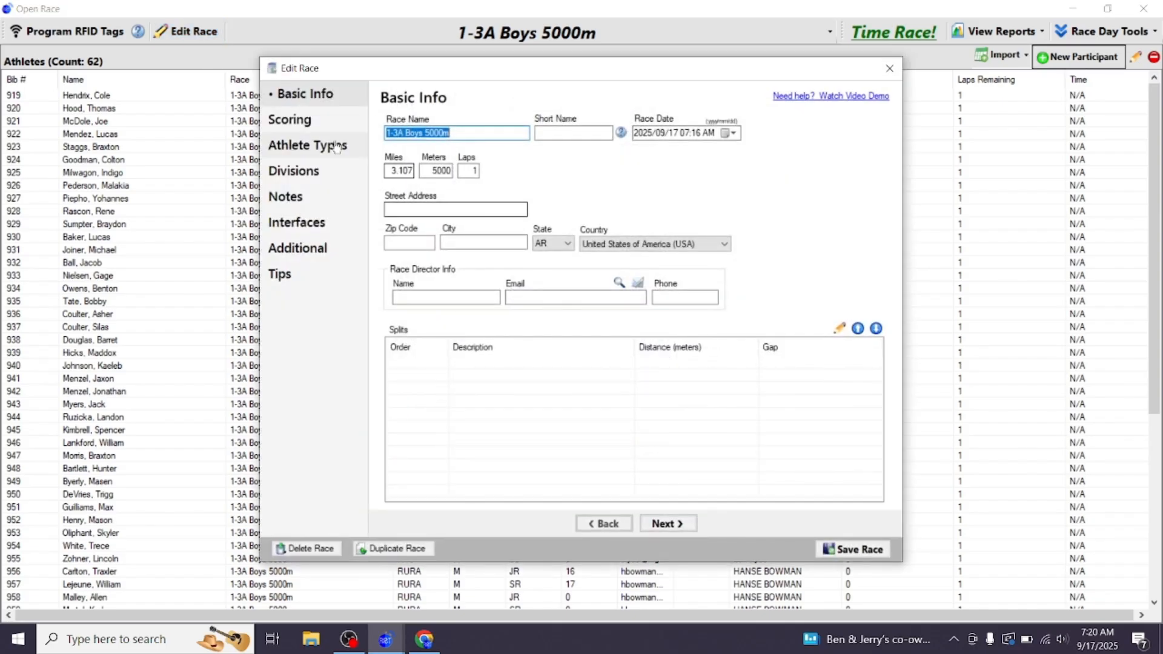
left_click(288, 120)
left_click(656, 191)
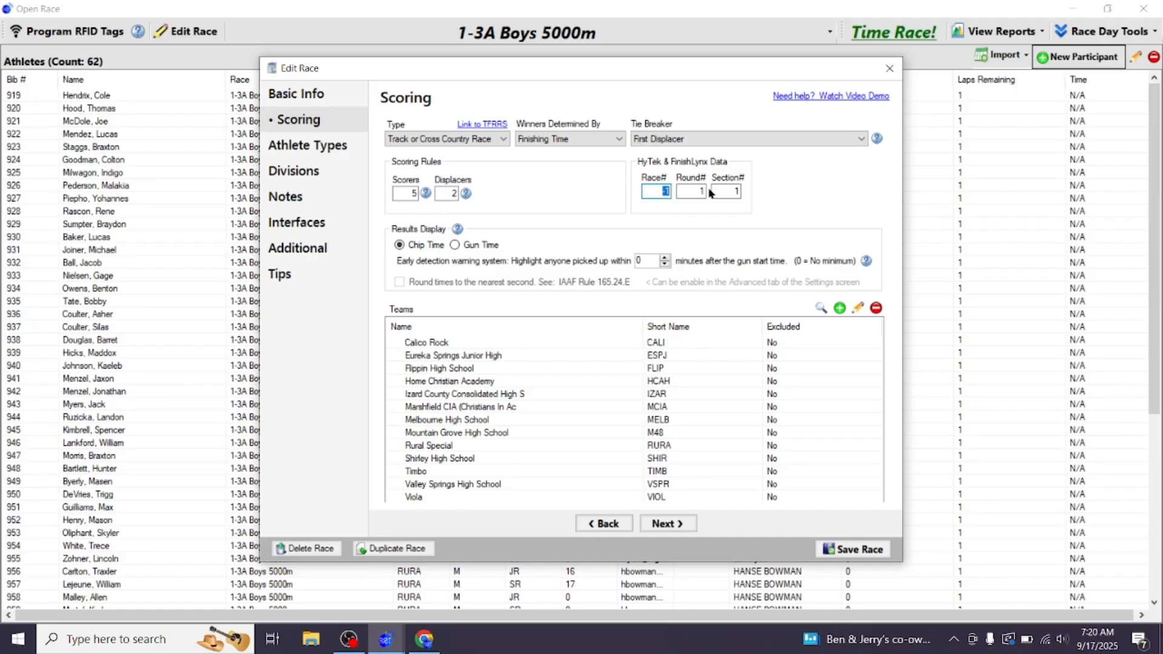
type("1")
left_click(850, 549)
Step: Switch to the 1-3A Jr Girls 1.5 mi race, set its HyTek race number to 2 in the scoring settings, and save it
left_click(378, 31)
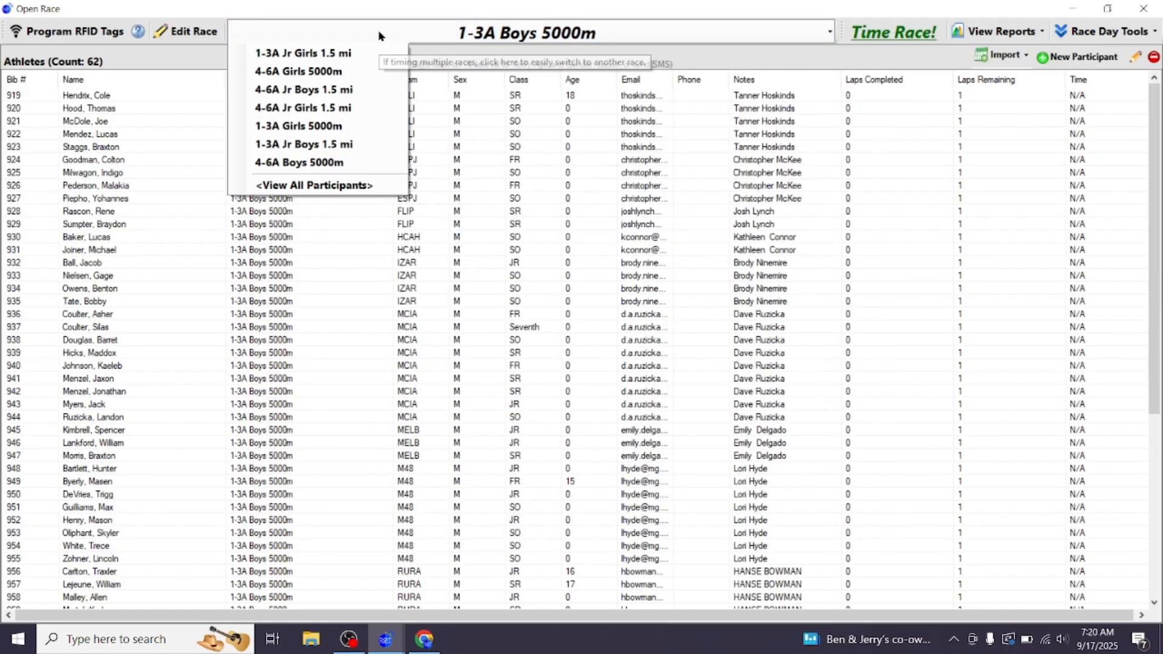
left_click(305, 54)
left_click(188, 31)
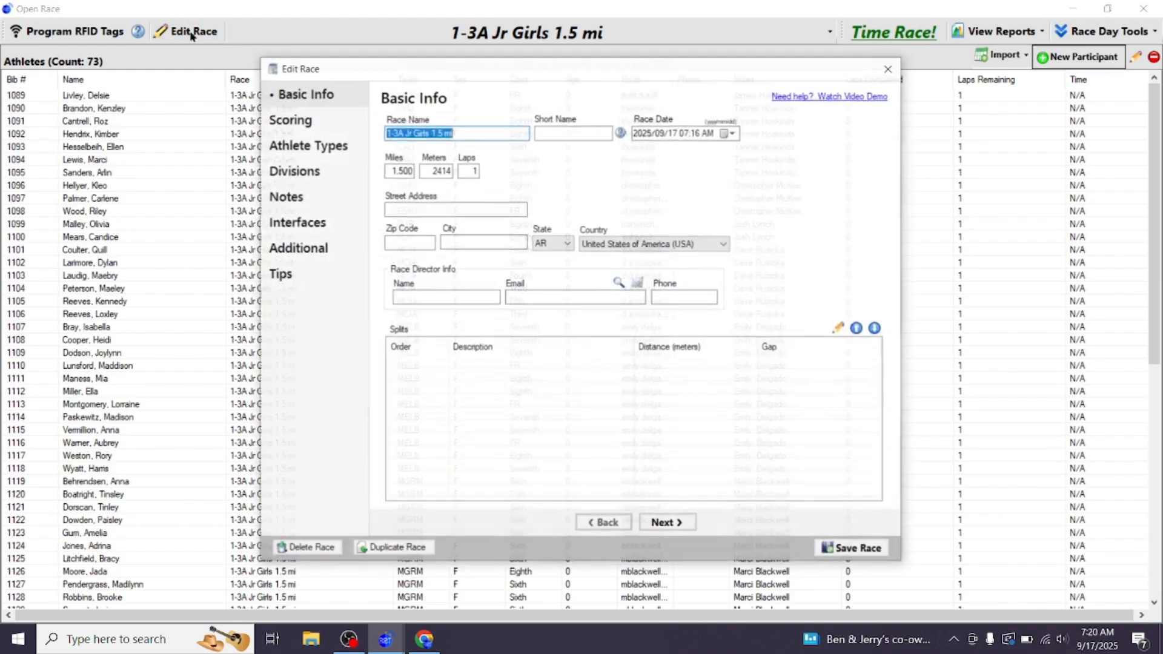
left_click(291, 120)
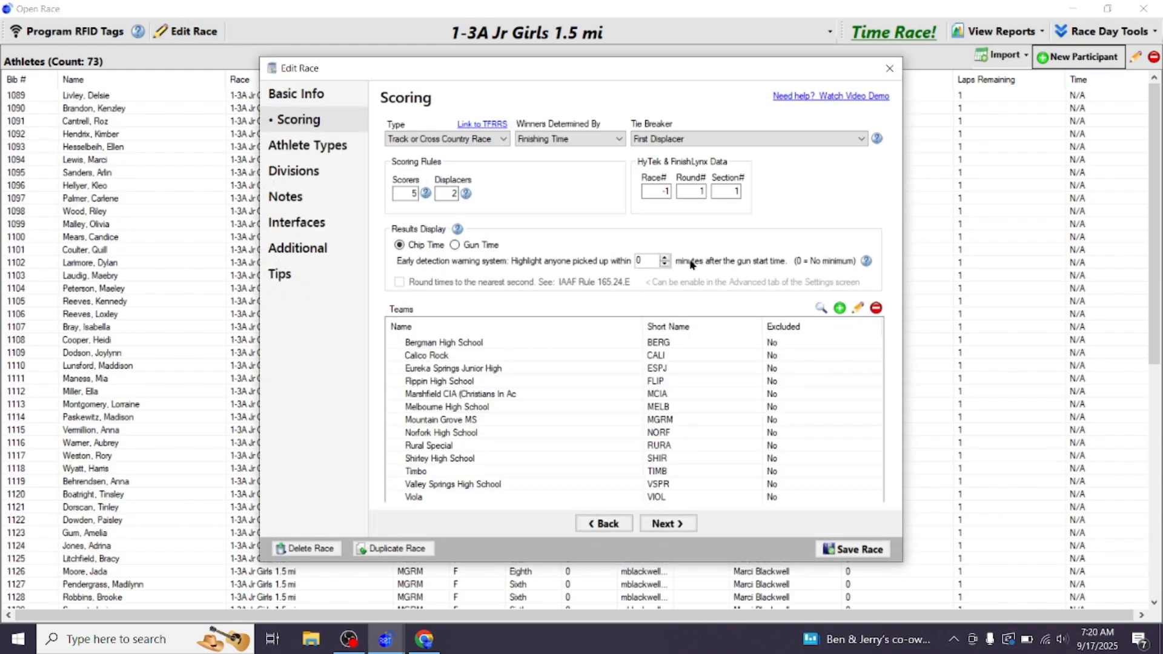
double_click(658, 190)
type("2")
left_click(850, 547)
Step: Switch to the 1-3A Girls 5000m race, set its HyTek race number to 3 in the scoring settings, and save it
left_click(423, 25)
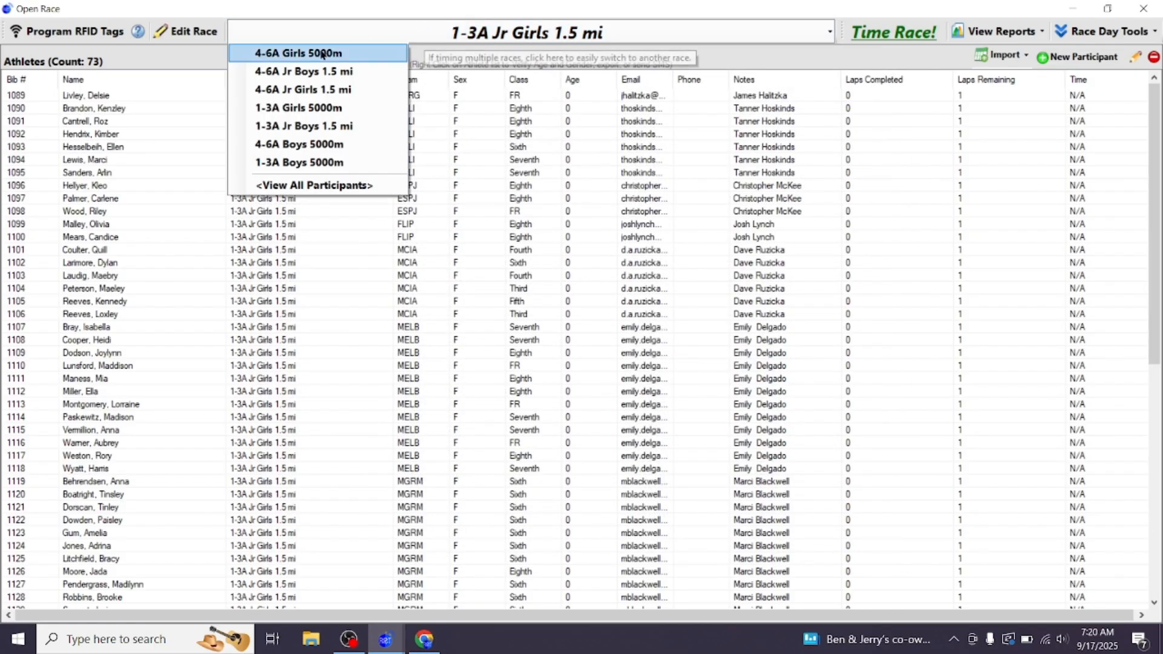
left_click(303, 109)
left_click(188, 31)
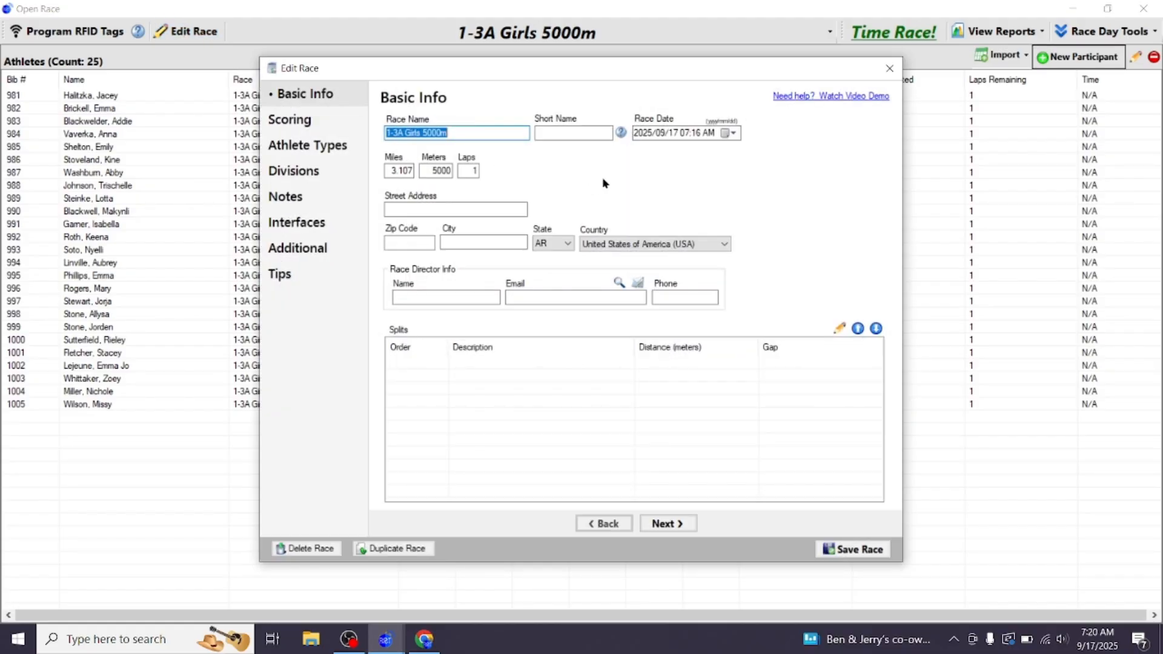
left_click(288, 120)
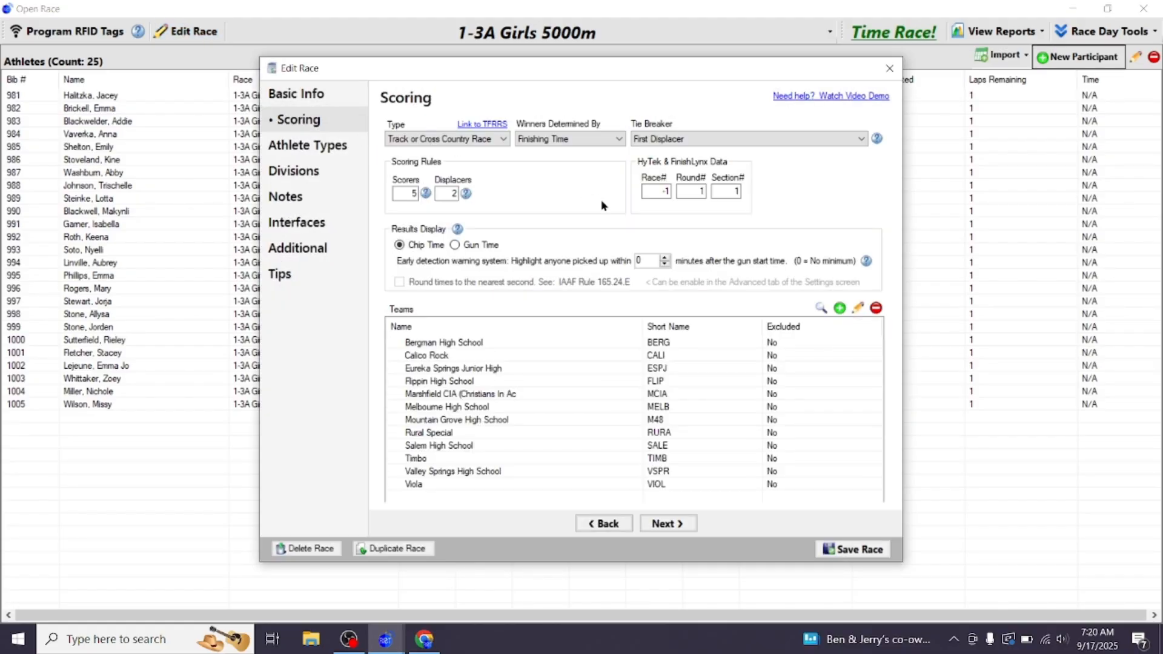
double_click(661, 191)
type("3")
left_click(854, 549)
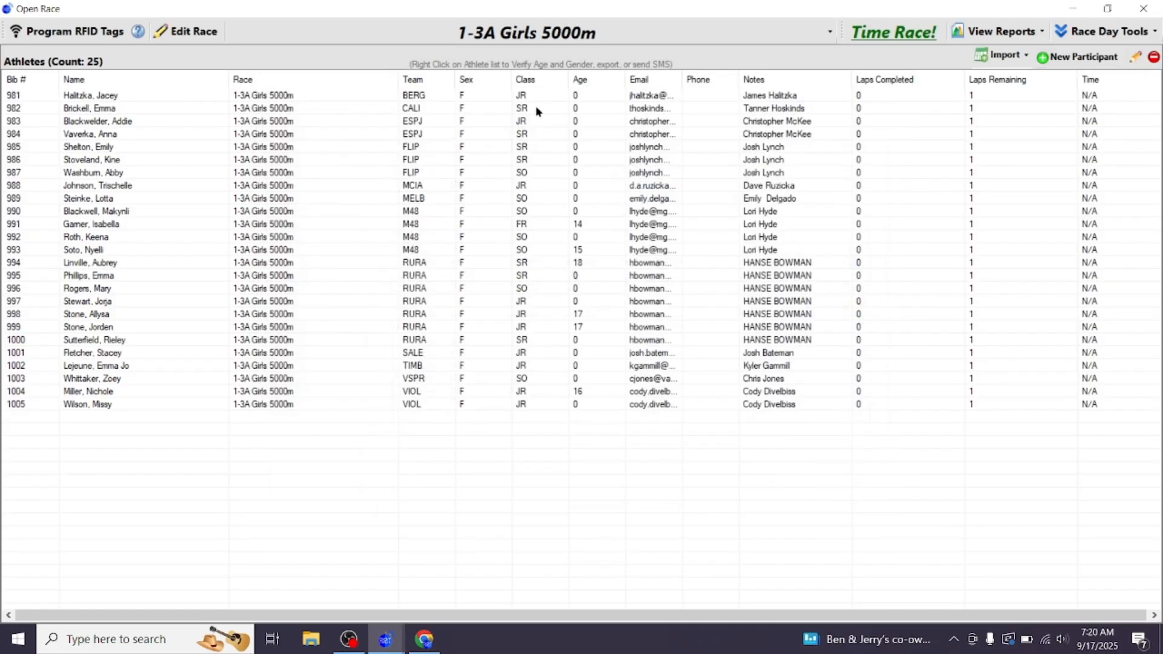
Step: Switch to the 1-3A Jr Boys 1.5 mi race, set its HyTek race number to 4 in the scoring settings, and save it
left_click(412, 38)
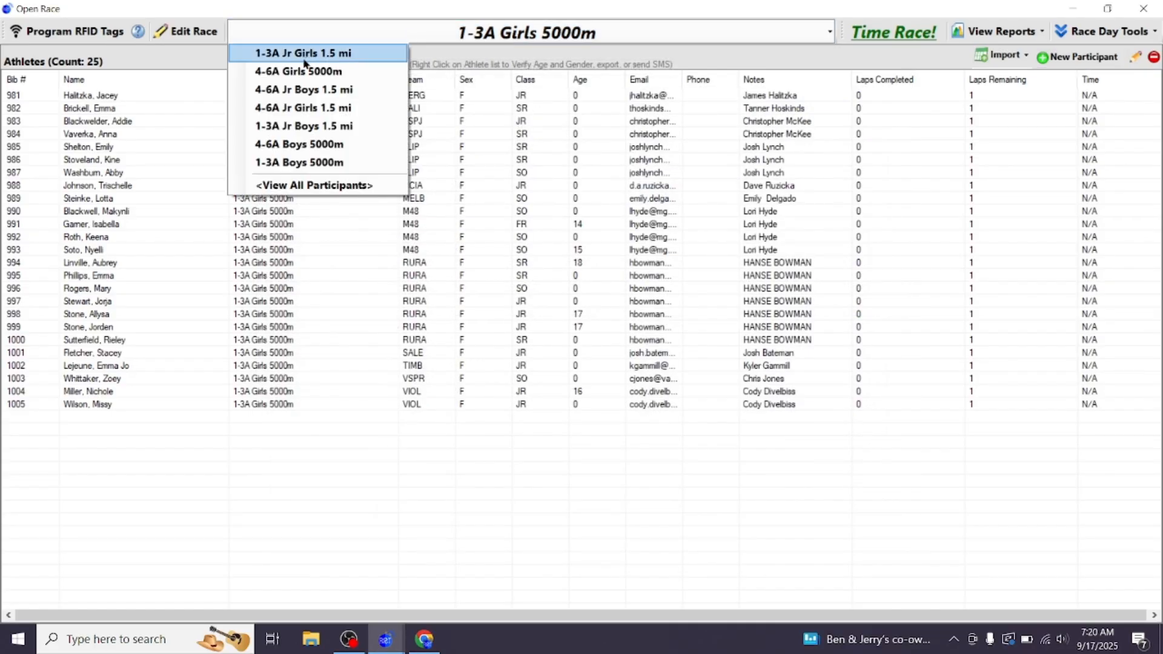
left_click(296, 126)
left_click(190, 32)
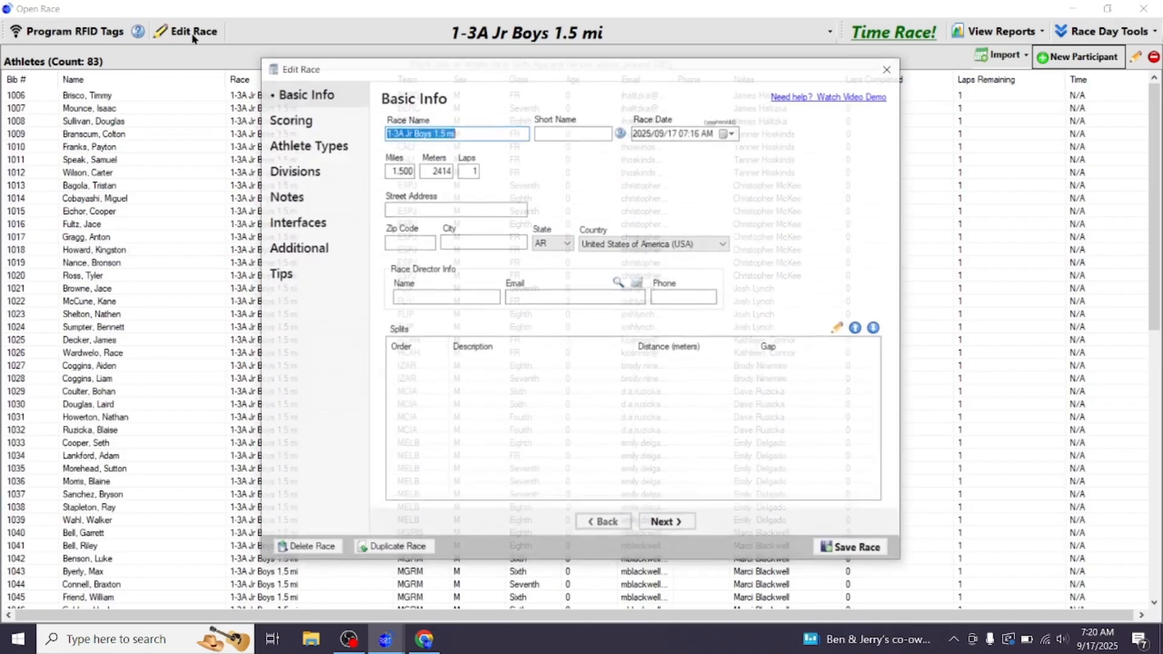
left_click(323, 126)
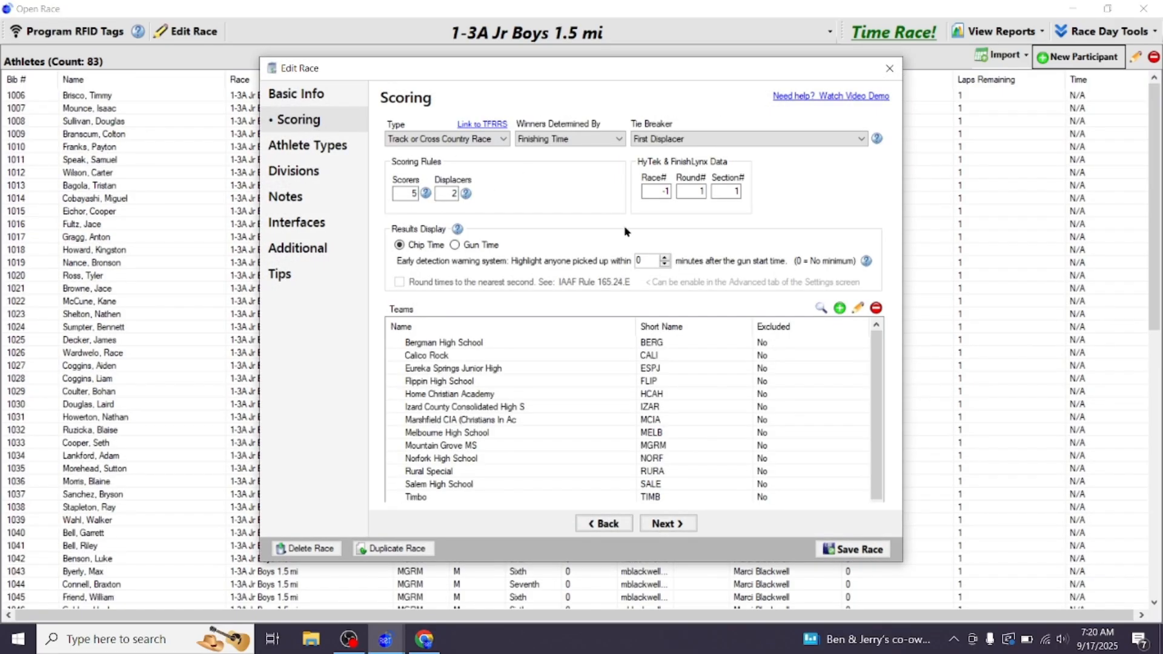
double_click(653, 193)
type("4")
left_click(854, 548)
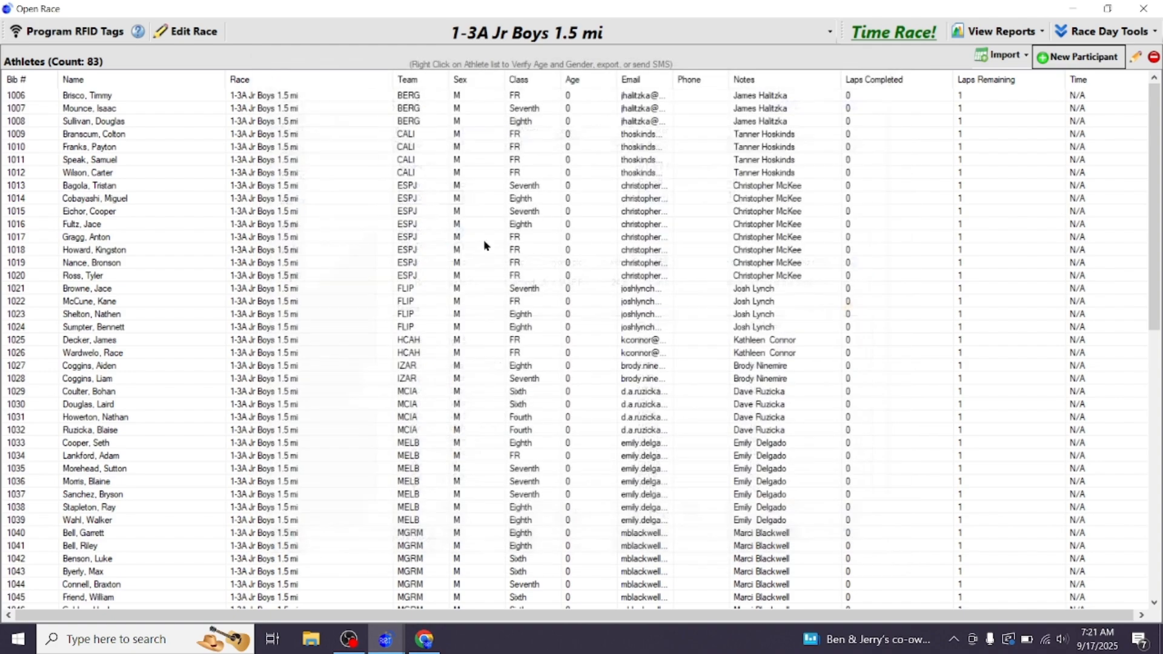
Step: Switch to the 4-6A Jr Girls 1.5 mi race, set its HyTek race number to 5 in the scoring settings, and save it
left_click(265, 37)
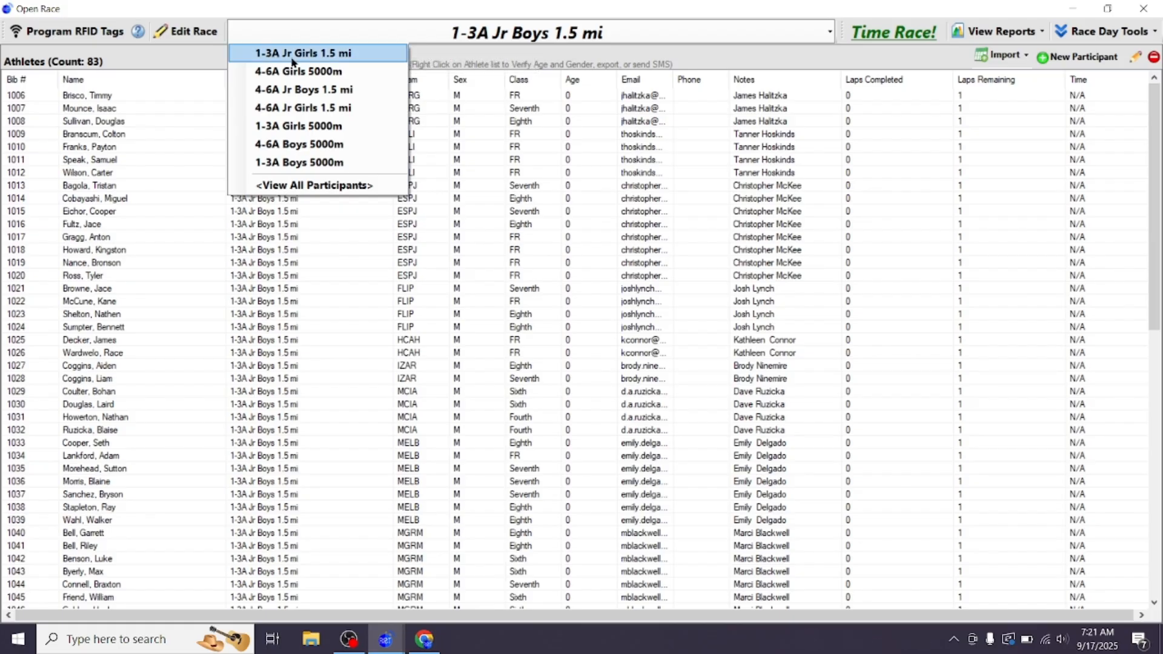
left_click(291, 108)
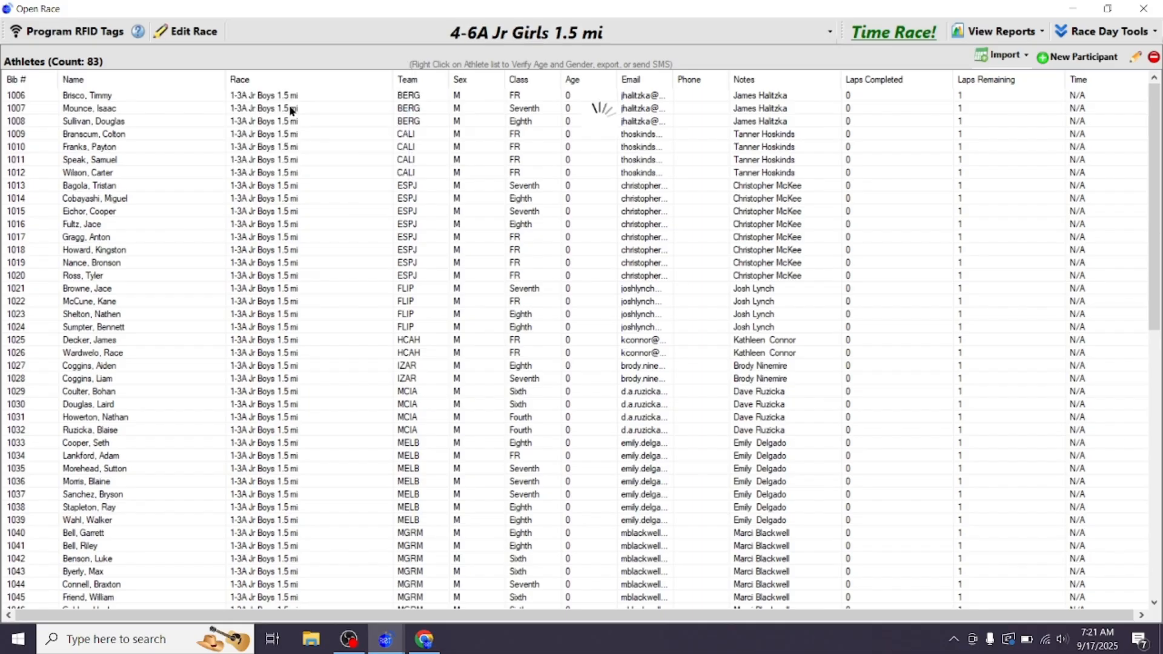
left_click(188, 31)
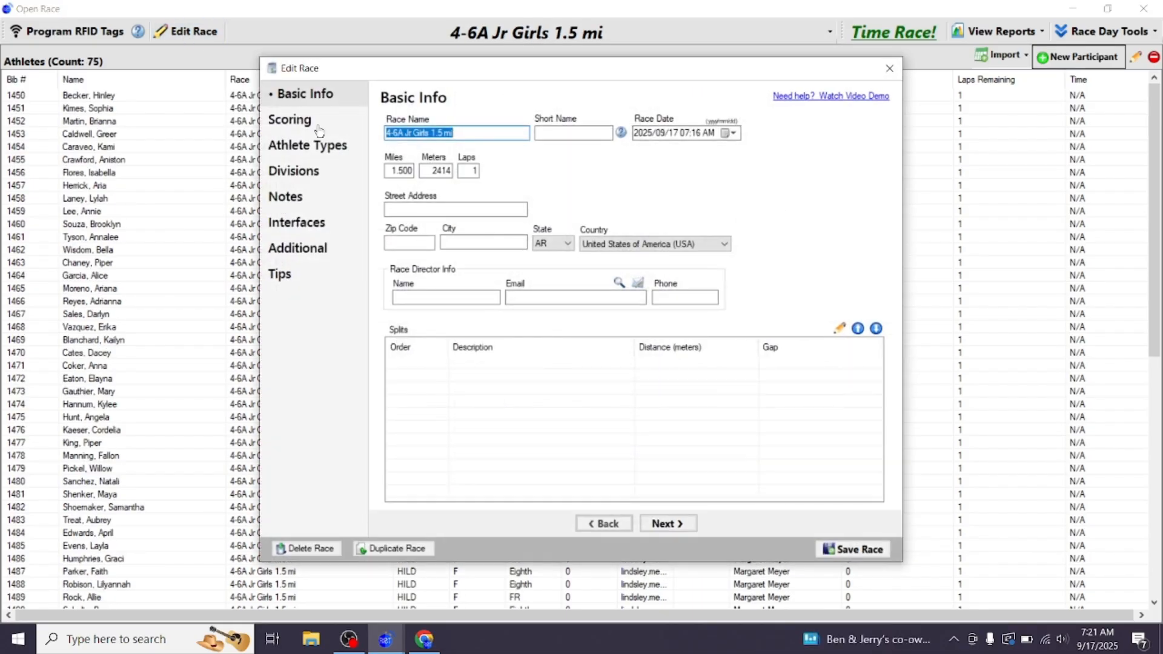
left_click(314, 119)
double_click(654, 190)
type("5")
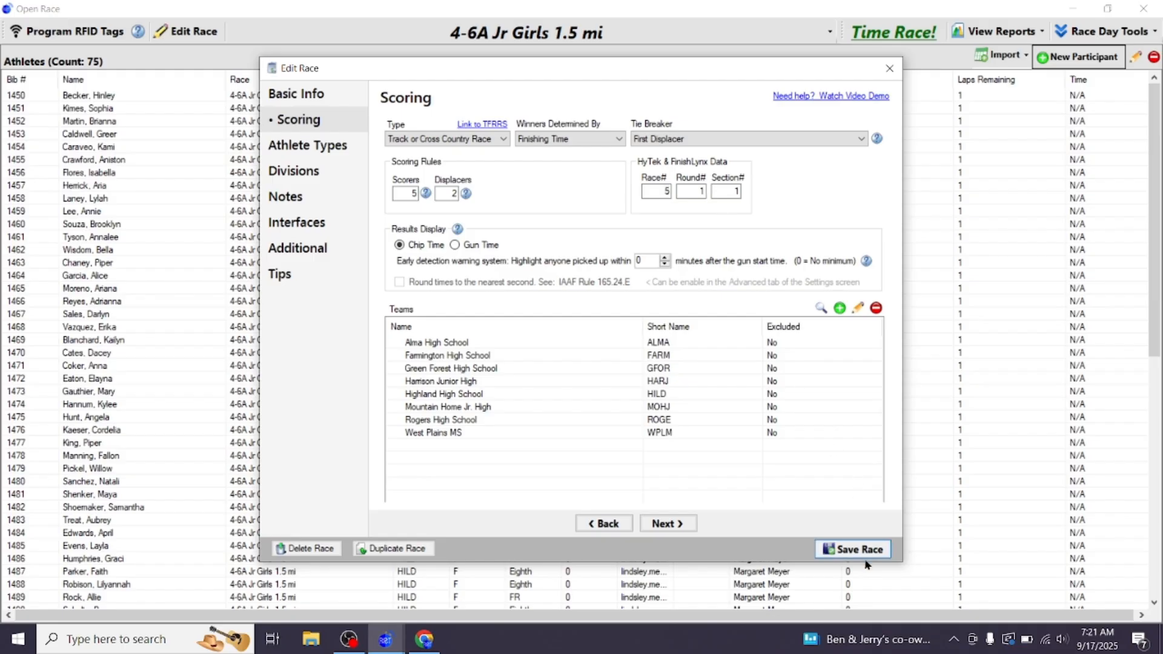
left_click(839, 549)
Step: Switch to the 4-6A Jr Boys 1.5 mi race, set its HyTek race number to 6 in the scoring settings, and save it
left_click(375, 29)
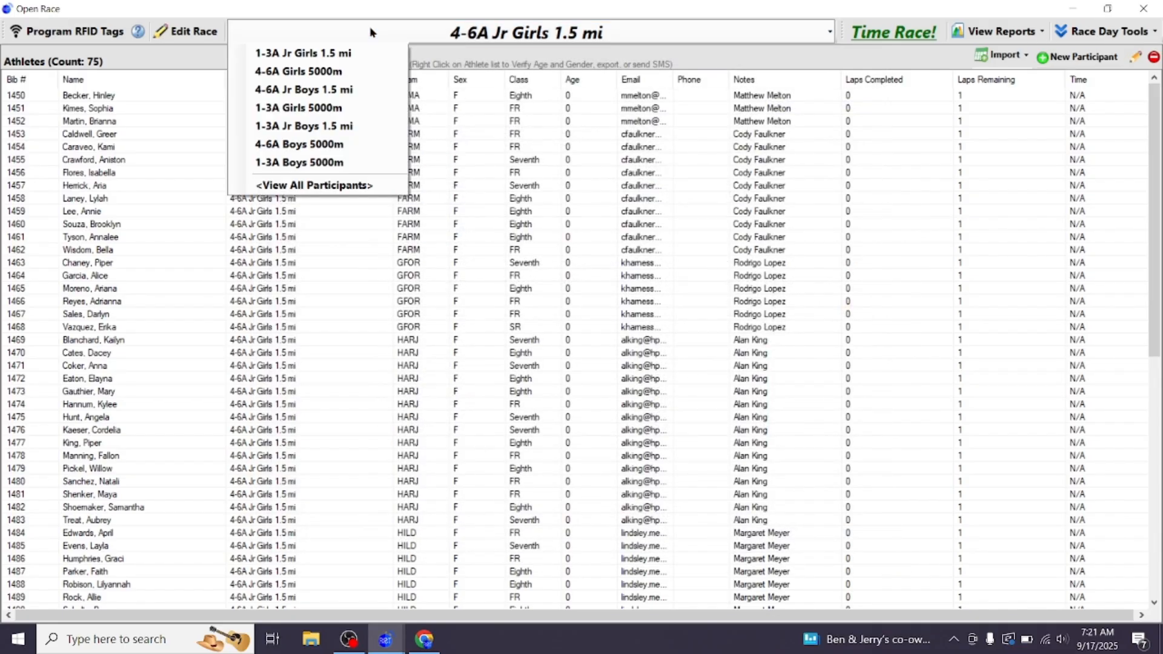
left_click(330, 86)
left_click(193, 33)
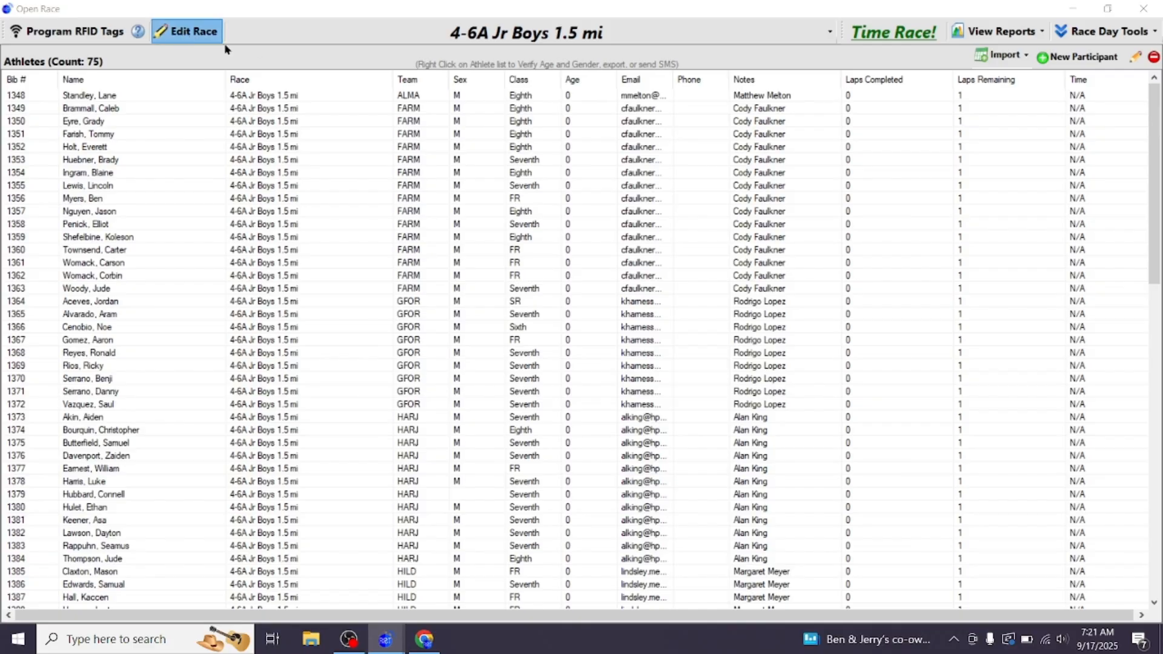
left_click(339, 120)
double_click(660, 191)
type("6")
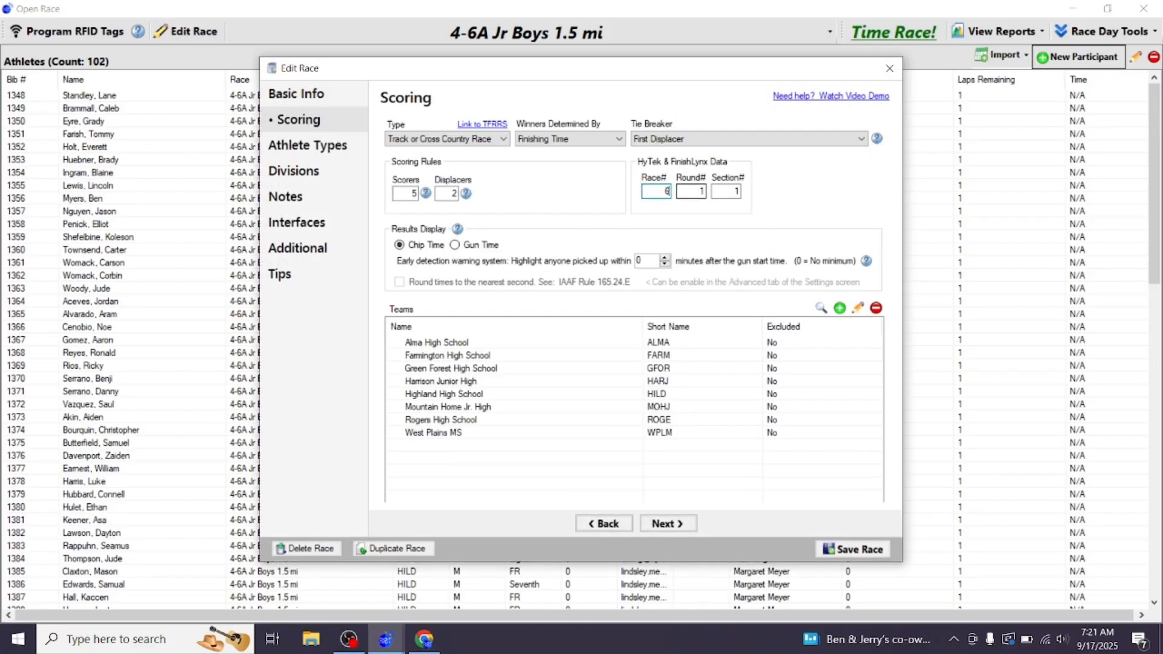
left_click(854, 548)
Step: Switch to the 4-6A Girls 5000m race, set its HyTek race number to 7 in the scoring settings, and save it
left_click(313, 37)
left_click(271, 69)
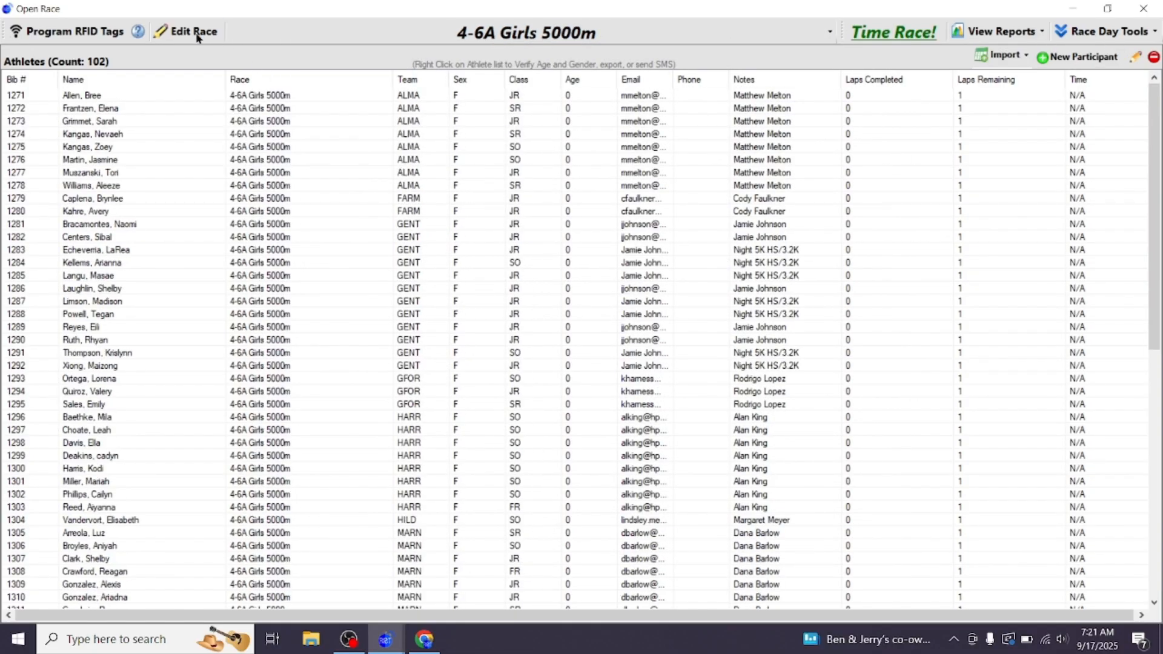
left_click(197, 35)
left_click(299, 119)
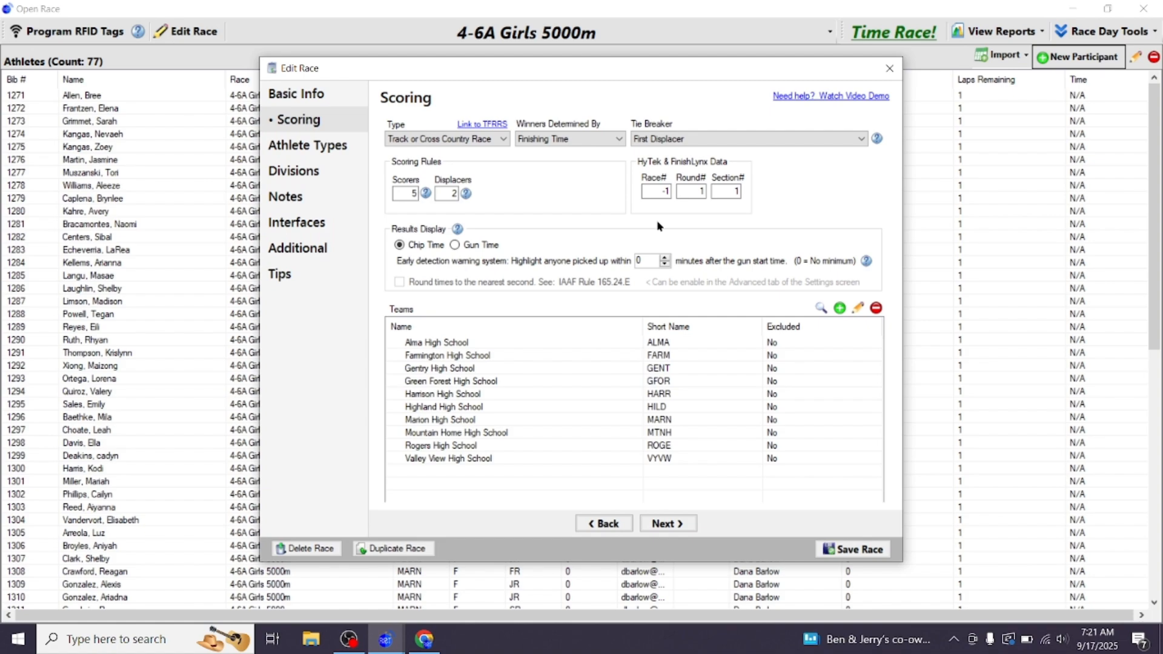
double_click(653, 190)
type("7")
left_click(854, 548)
Step: Switch to the 4-6A Boys 5000m race, set its HyTek race number to 8 in the scoring settings, and save it
left_click(309, 33)
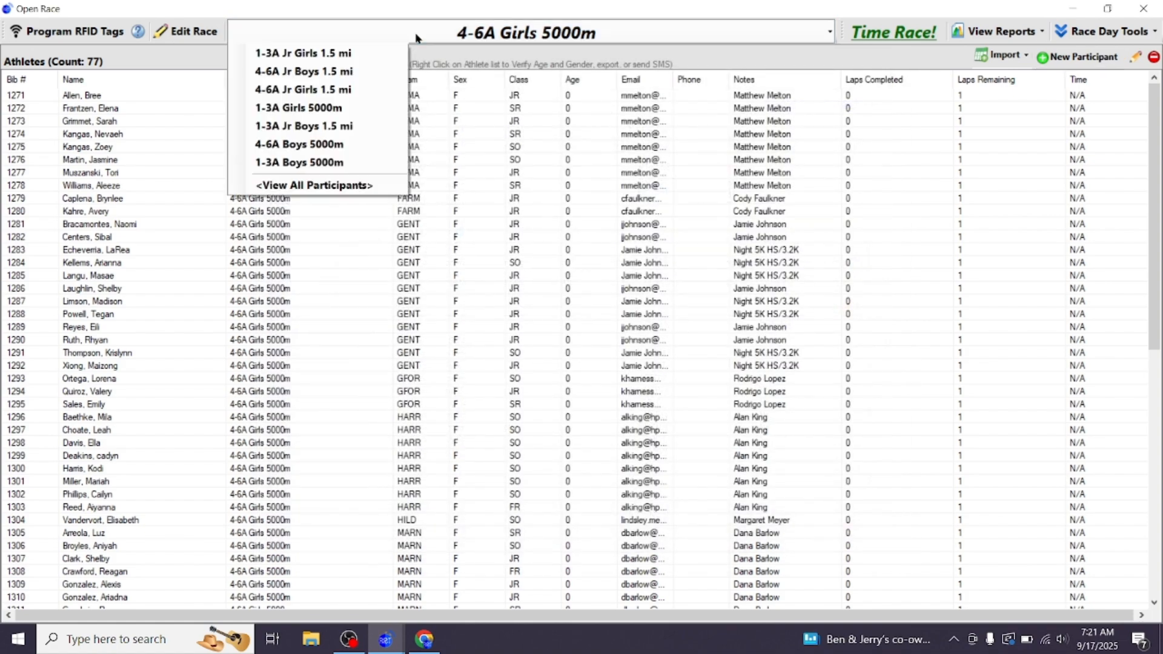
left_click(297, 144)
left_click(201, 38)
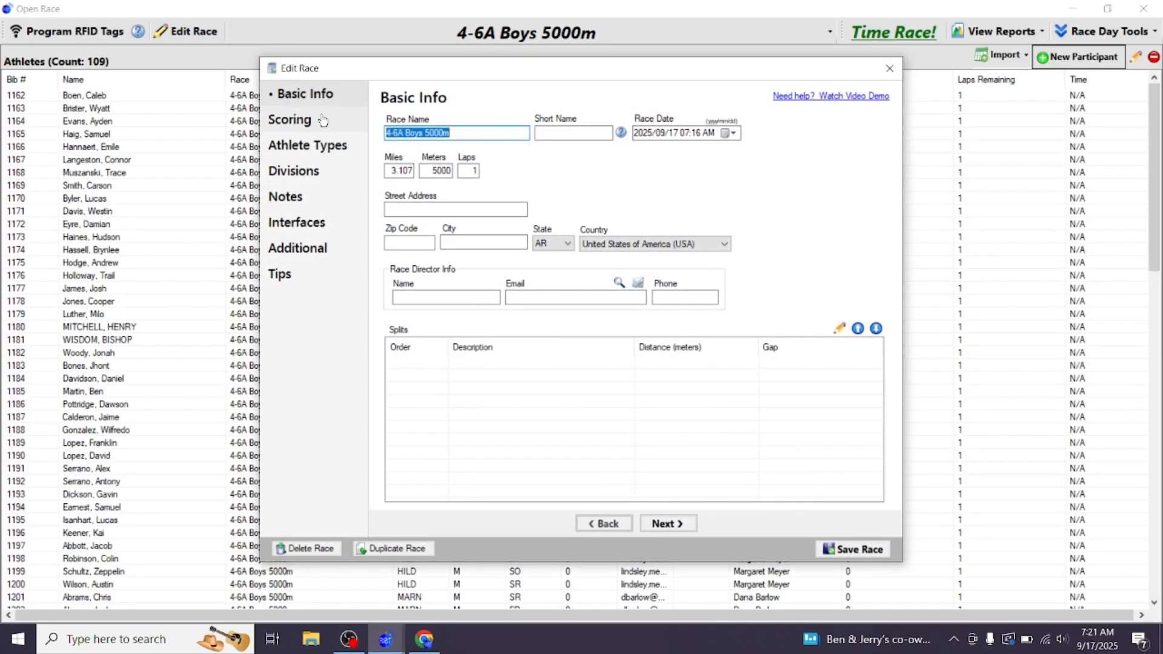
left_click(295, 120)
double_click(660, 192)
type("8")
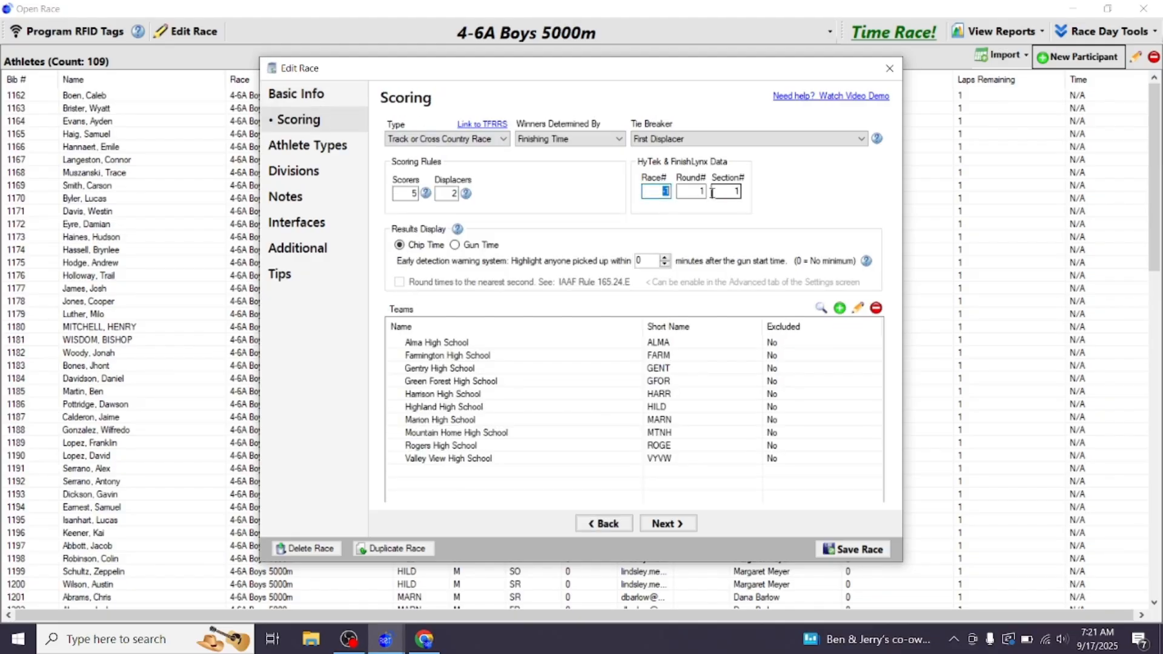
left_click(858, 549)
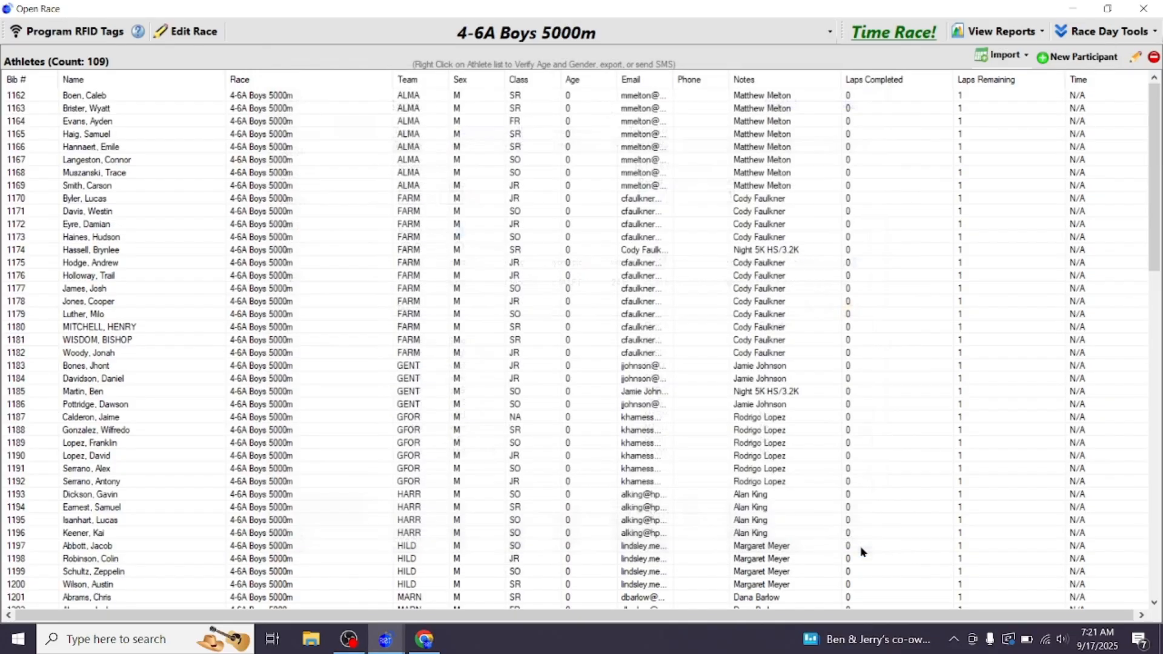
Step: Close the race, review the live results file path in the database settings, and inspect the Live Results Backup folder on the desktop
left_click(894, 38)
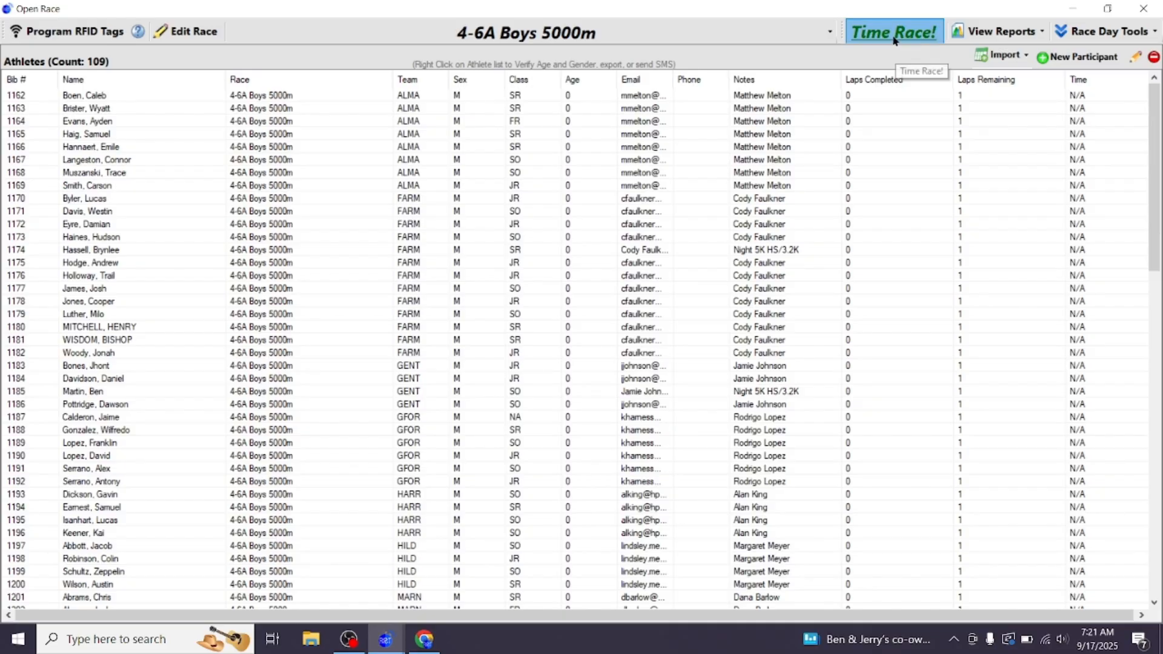
left_click(775, 192)
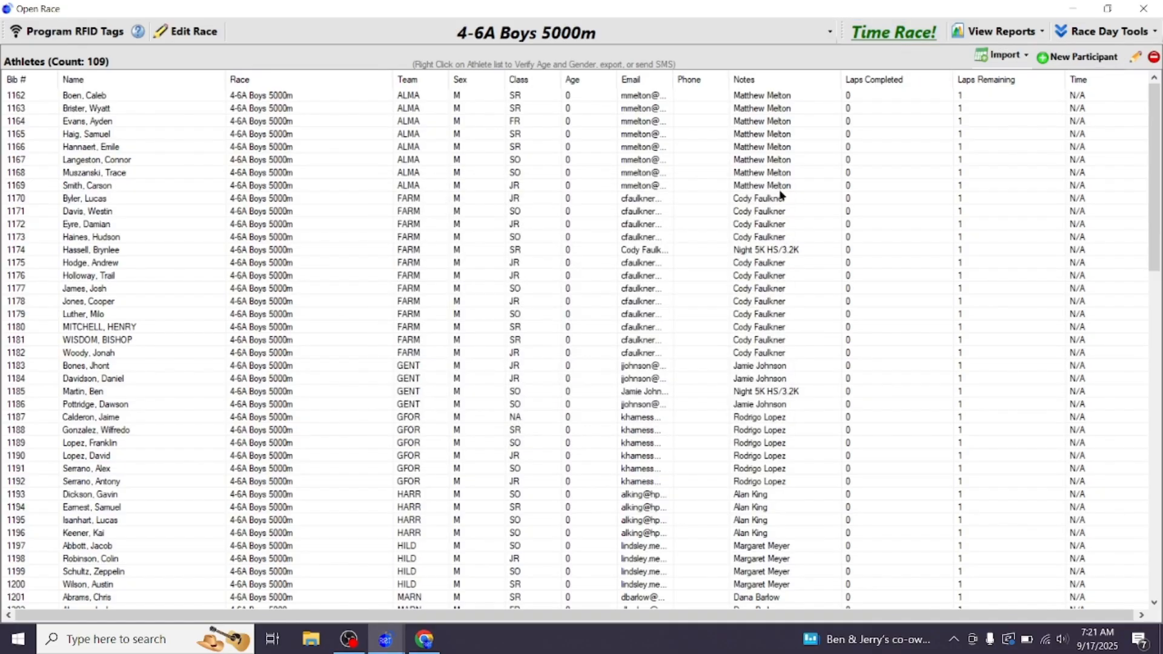
left_click(1142, 9)
left_click(743, 32)
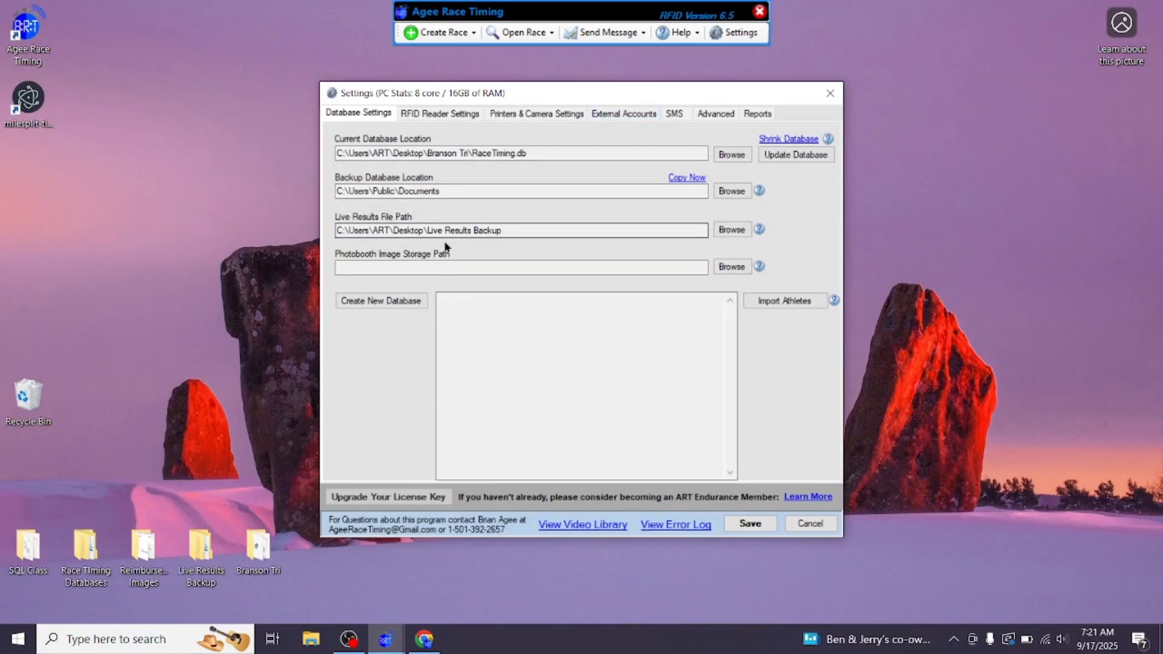
double_click(201, 551)
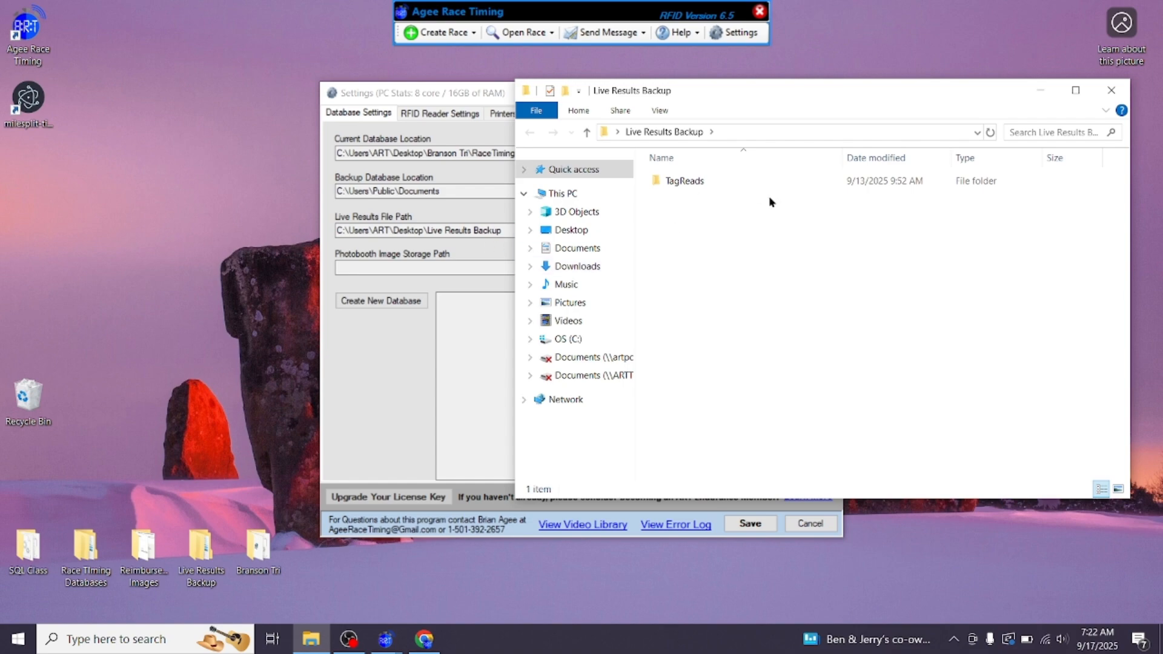
left_click(1111, 89)
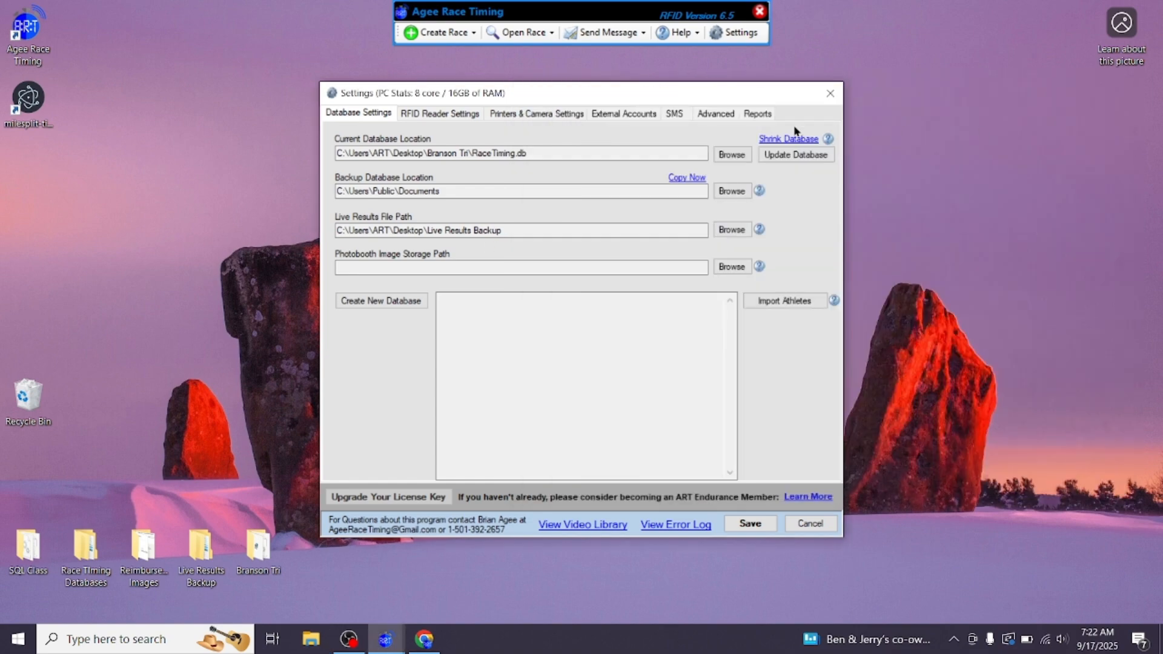
Step: Open the Live Results Backup folder in a narrow window placed clear of the settings dialog, and save the settings
double_click(201, 554)
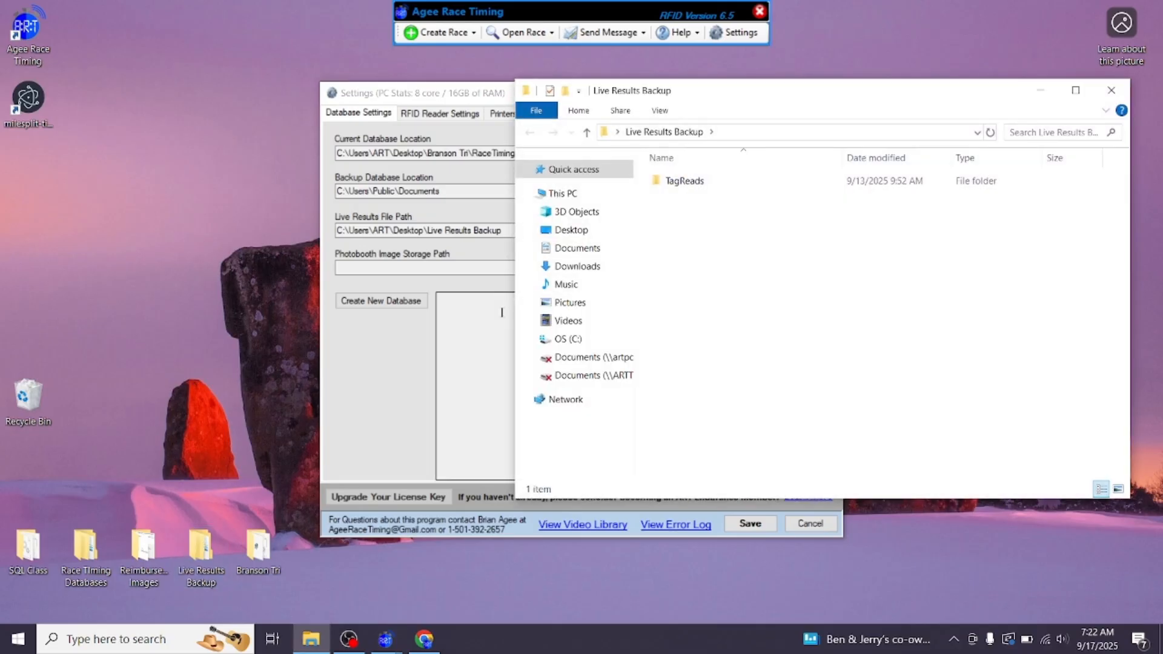
left_click_drag(514, 218, 887, 216)
left_click_drag(996, 92, 1023, 338)
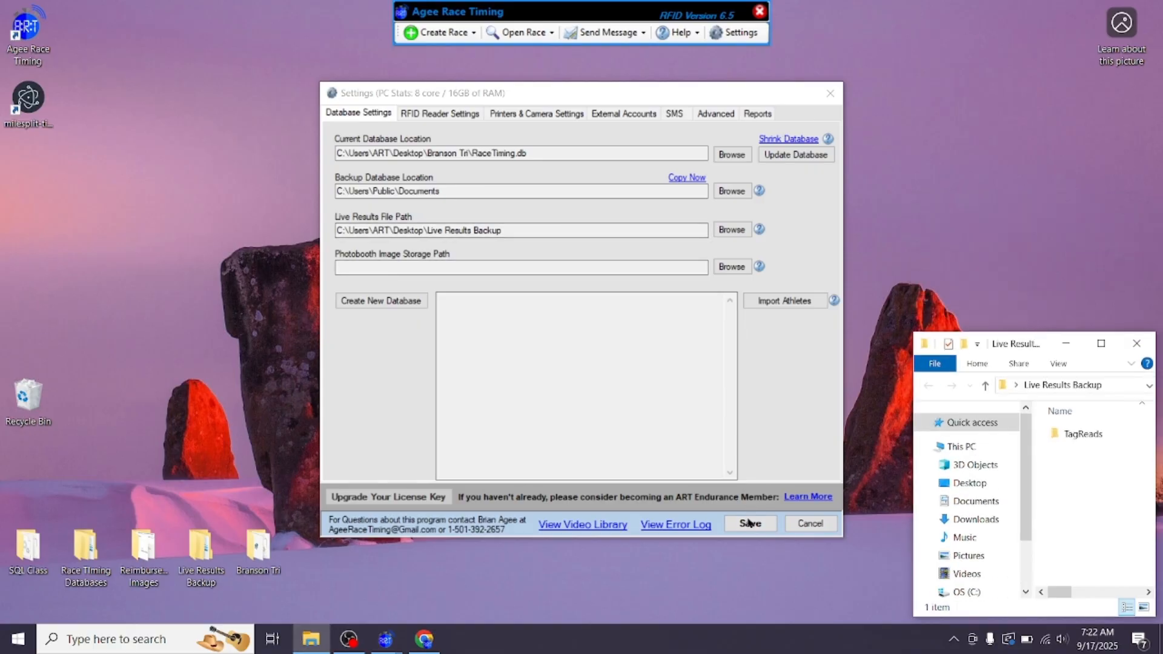
left_click(680, 410)
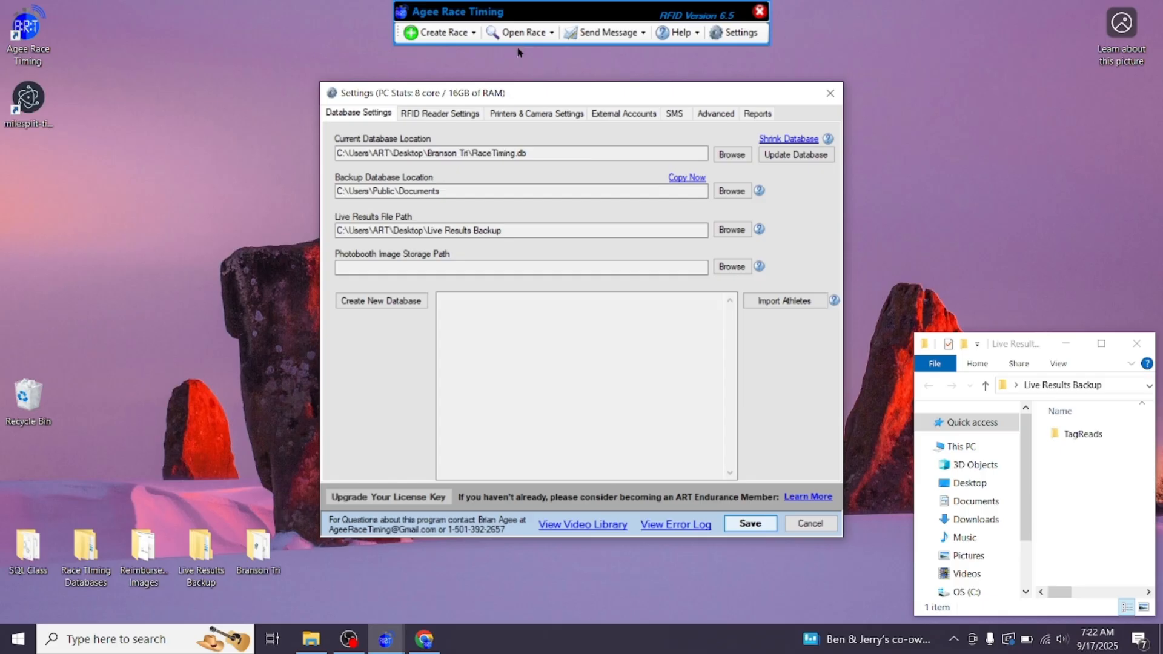
left_click(750, 524)
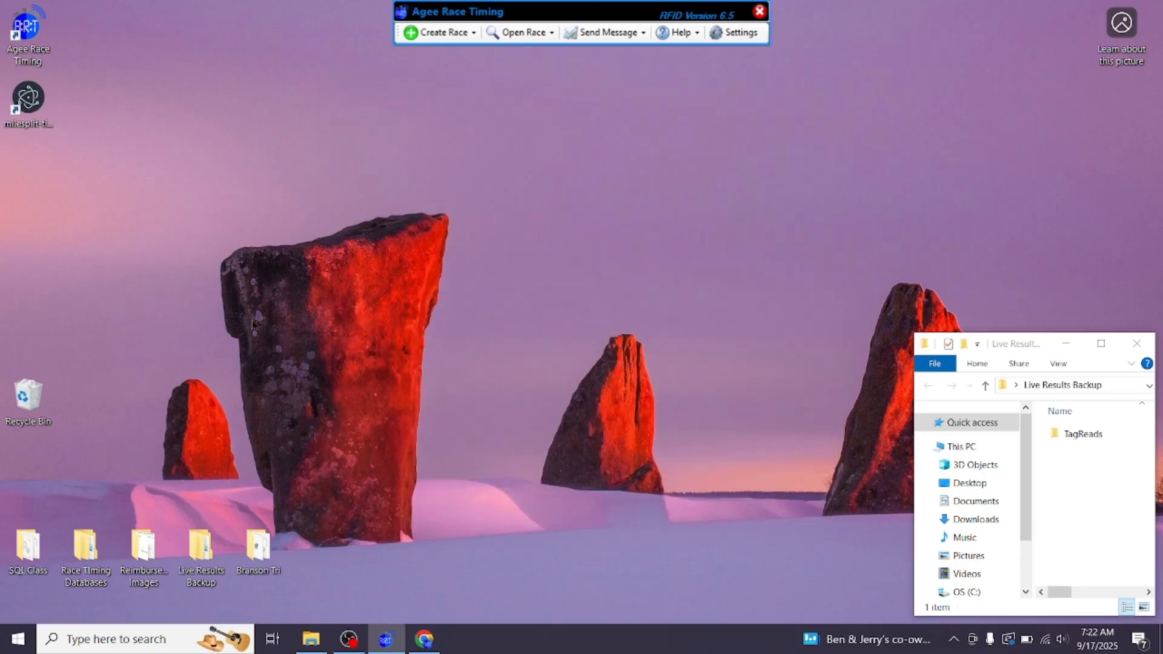
Step: Open the 1-3A Boys 5000m race and resize its window to fit beside the Live Results Backup folder
left_click(508, 31)
left_click(536, 94)
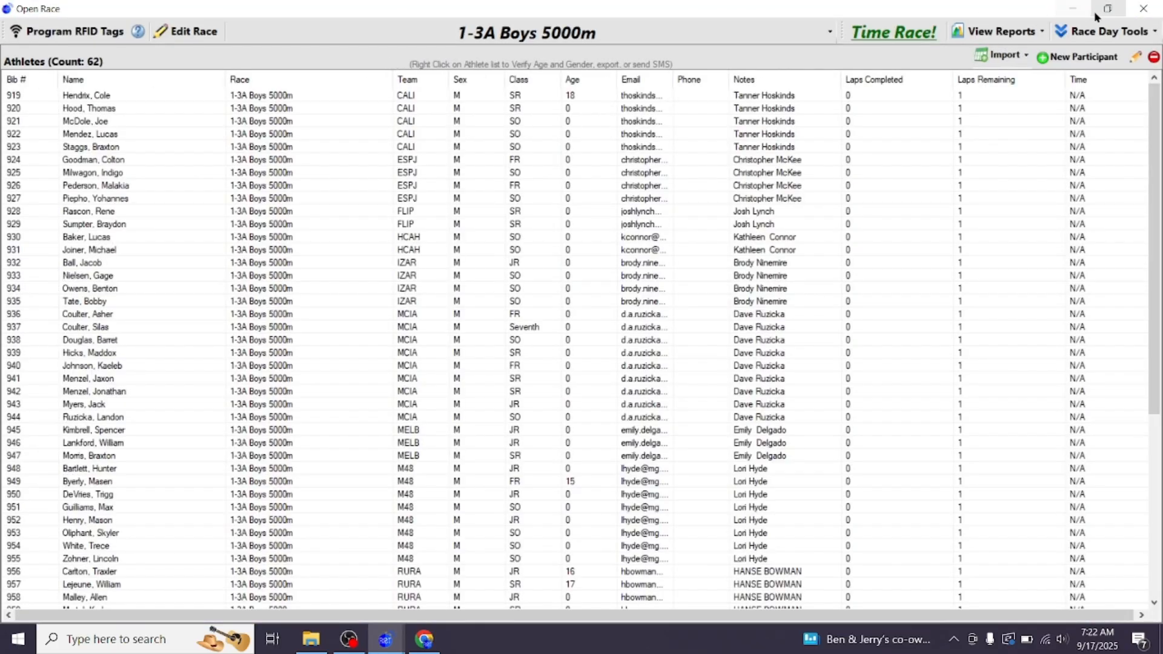
left_click(1095, 15)
left_click_drag(768, 548, 910, 619)
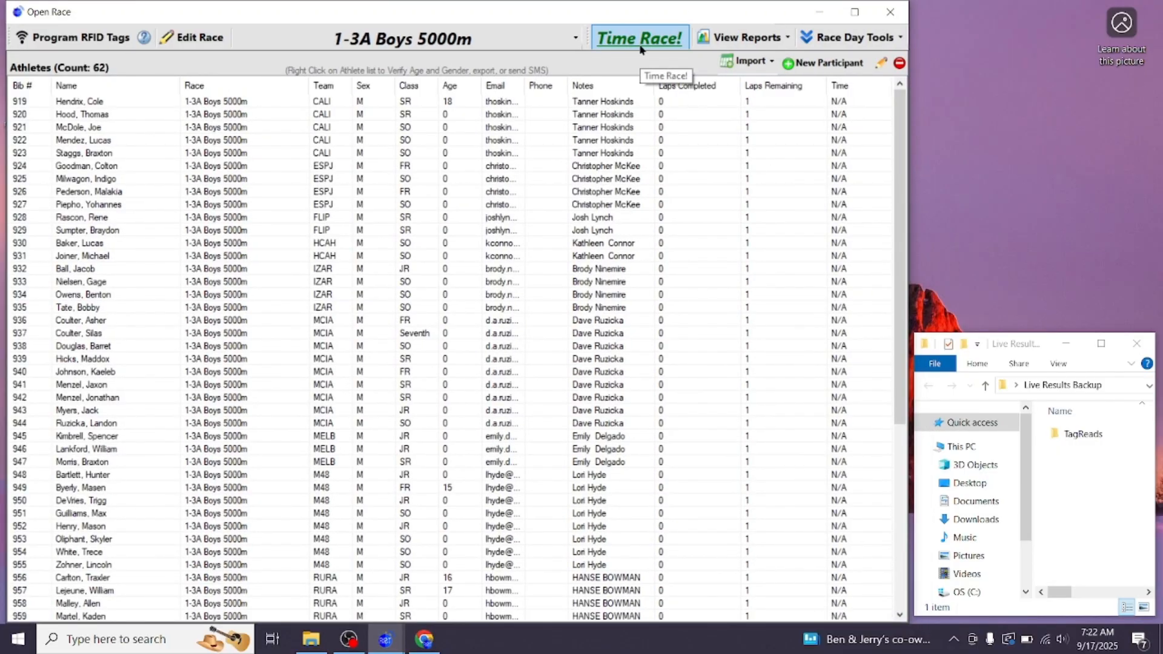
Step: Start timing from the open race, decline automatic SMS results, and resize the timing window to fit beside the Live Results Backup folder
left_click(640, 38)
left_click(518, 419)
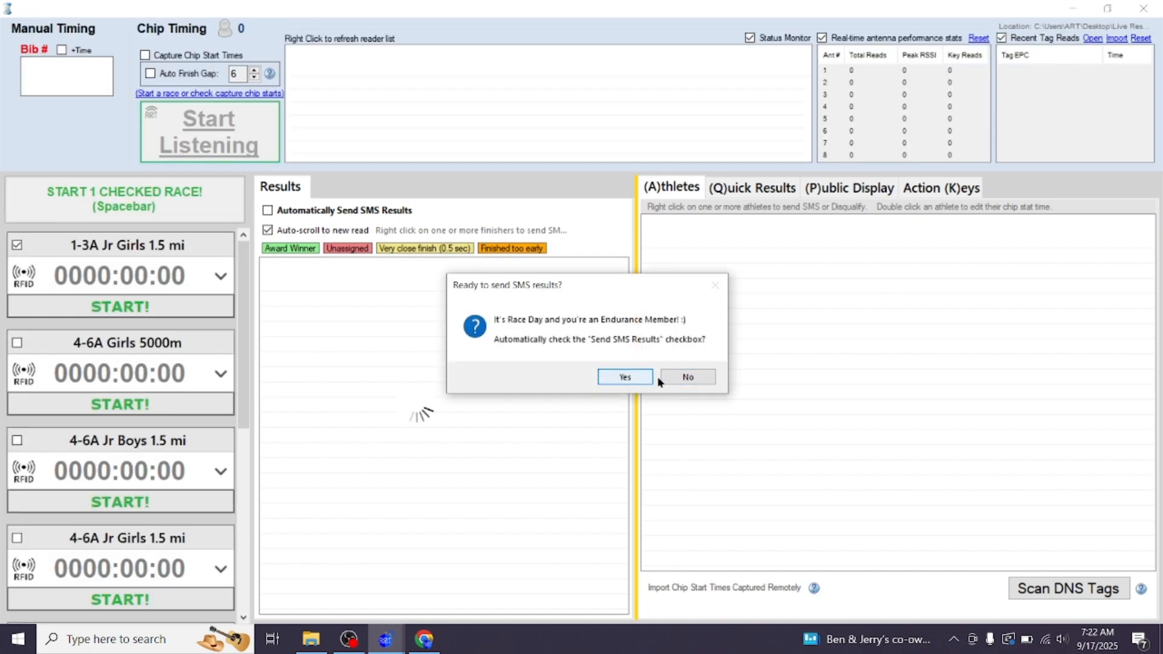
left_click(688, 377)
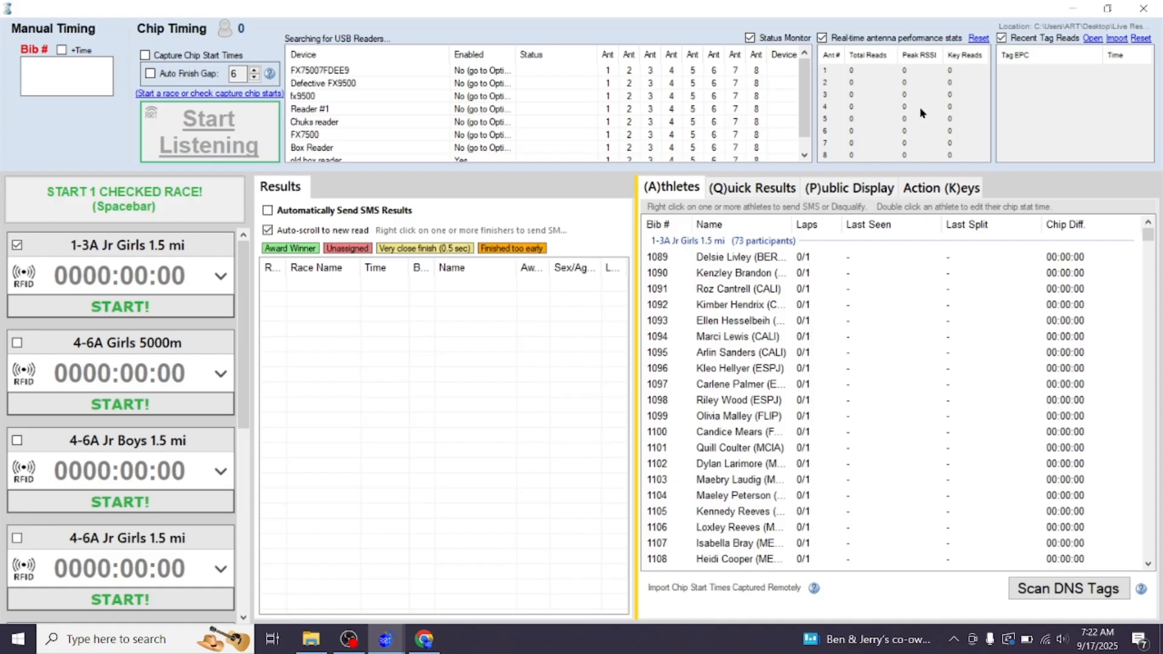
left_click(1107, 9)
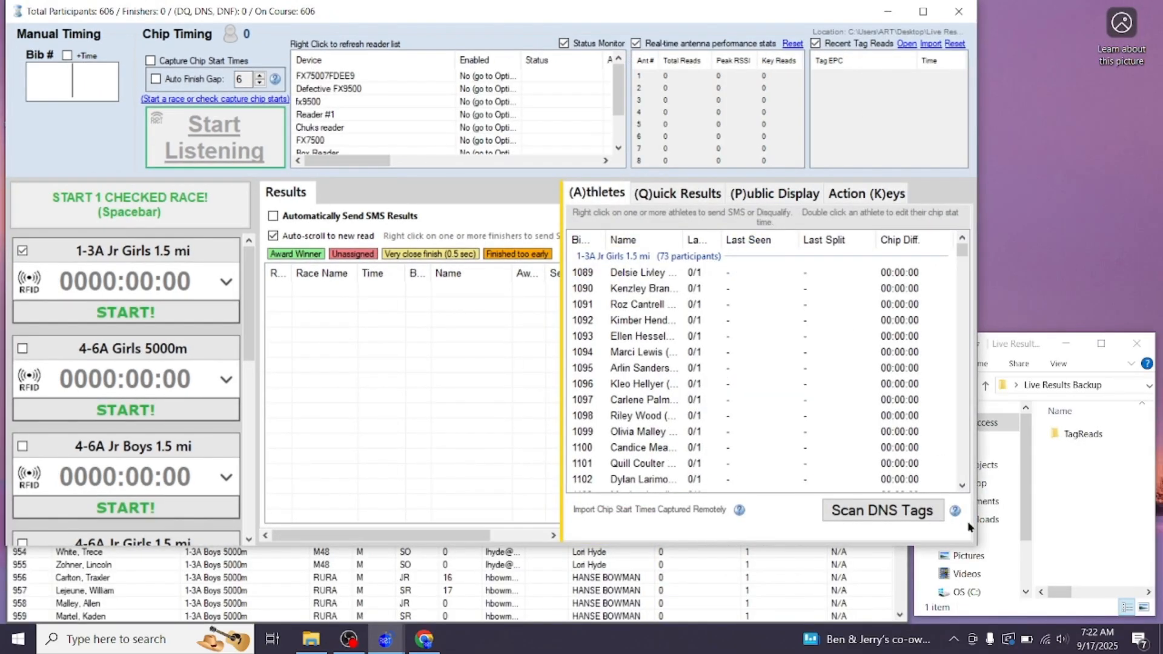
left_click_drag(971, 544, 904, 602)
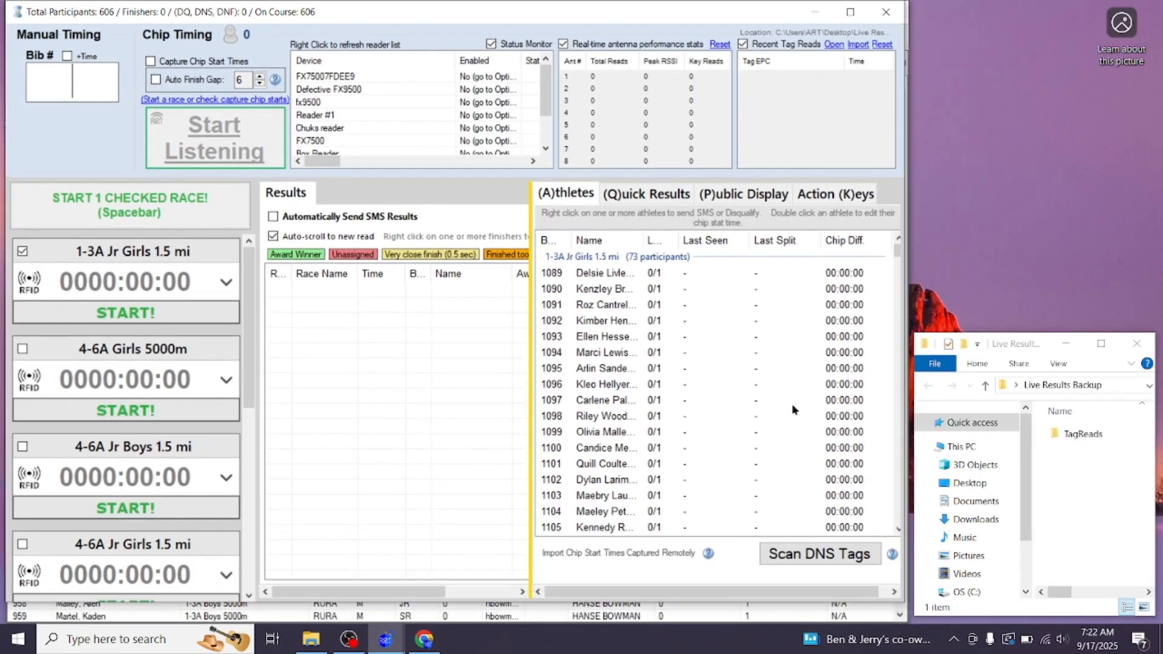
Step: Enable LIF file export in the timing window's live data export options, and open the lifResults folder it creates
left_click(825, 197)
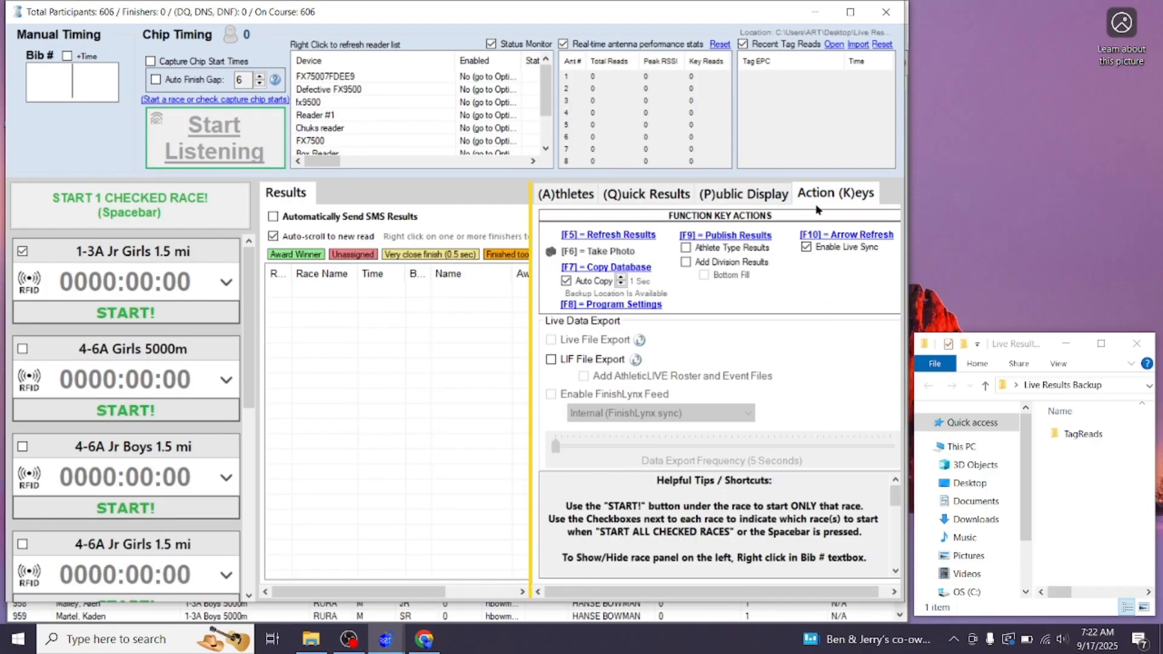
left_click(551, 360)
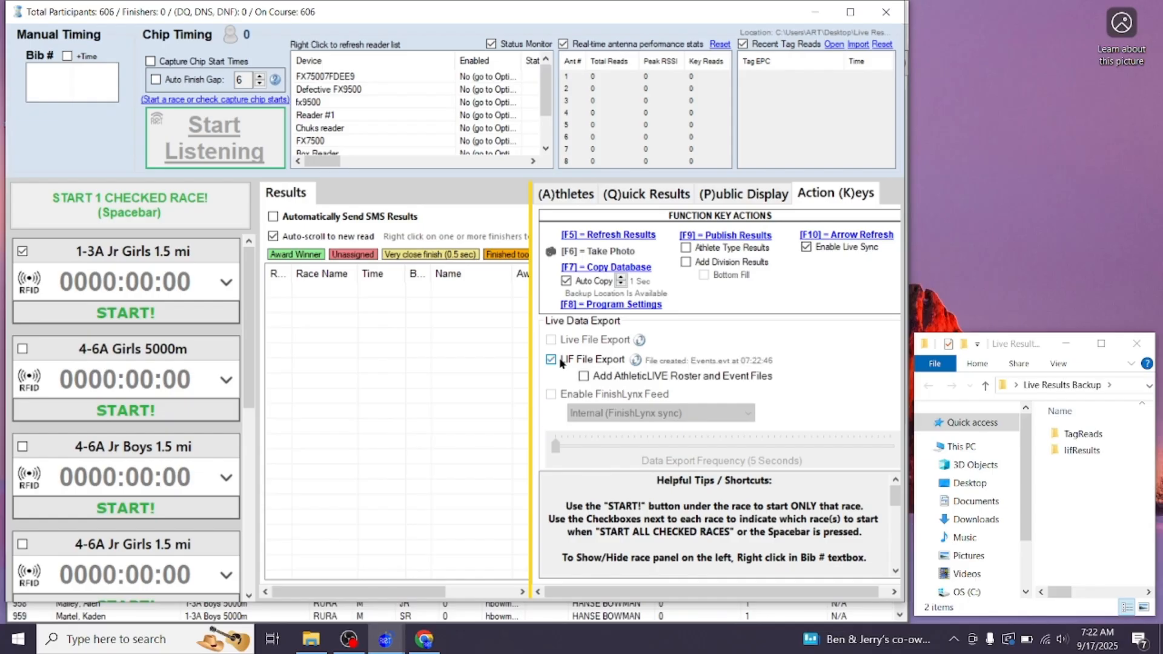
double_click(1076, 450)
Step: Open the Events file from the lifResults folder in Notepad and maximize its window
right_click(1076, 436)
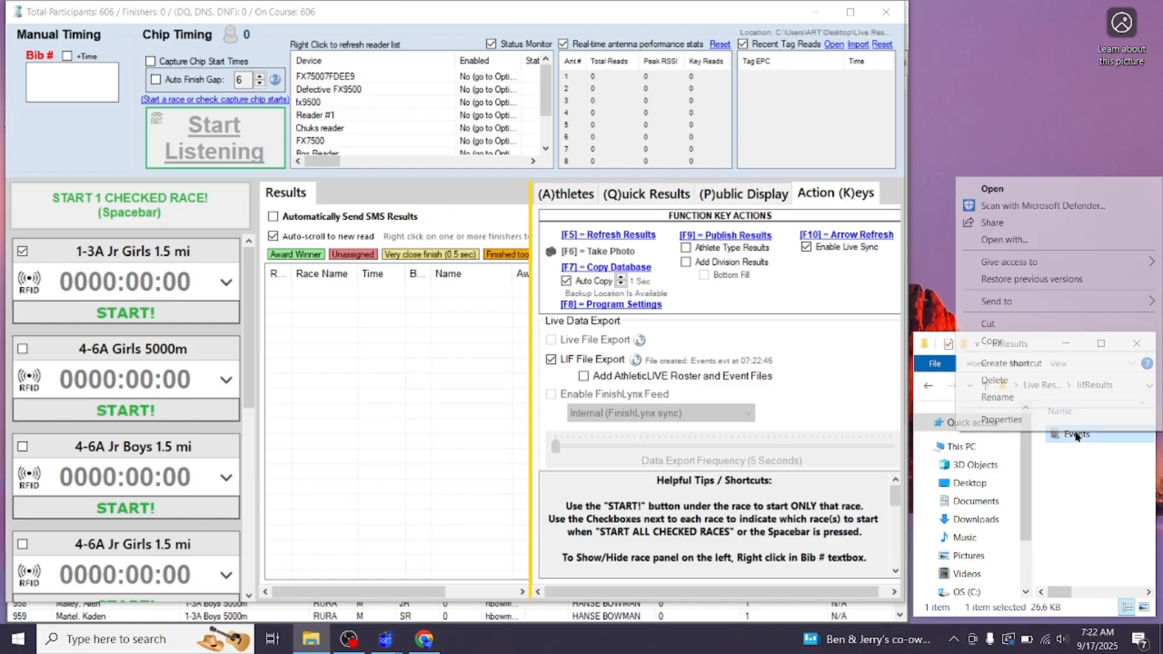
left_click(1032, 246)
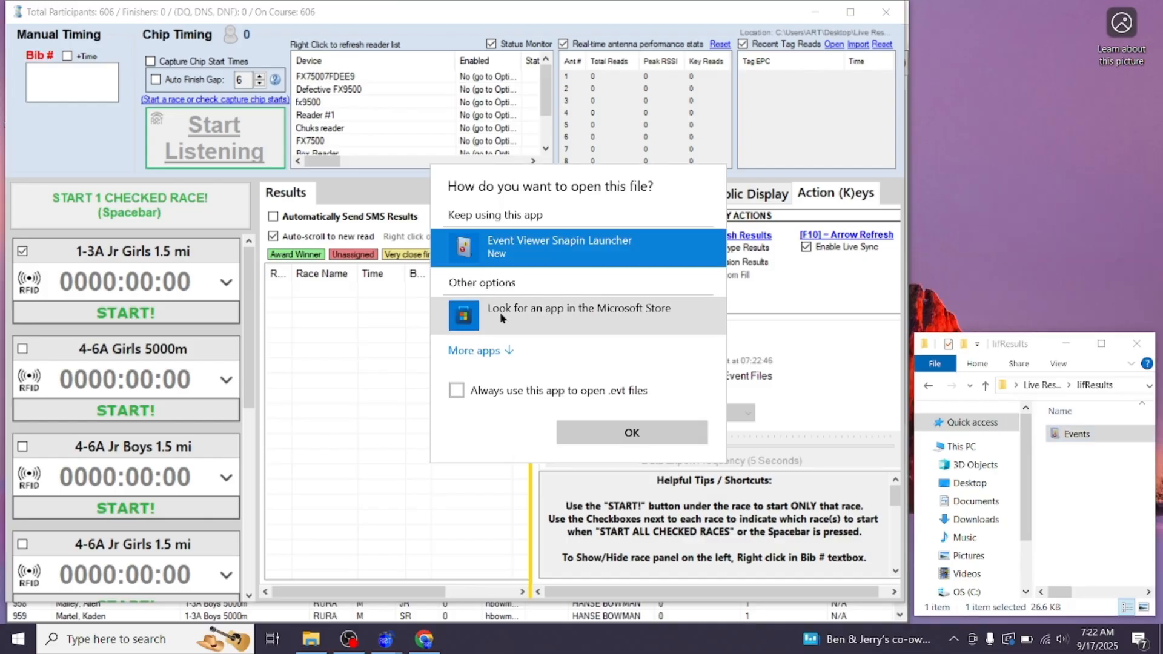
left_click(474, 351)
left_click(484, 391)
left_click(605, 526)
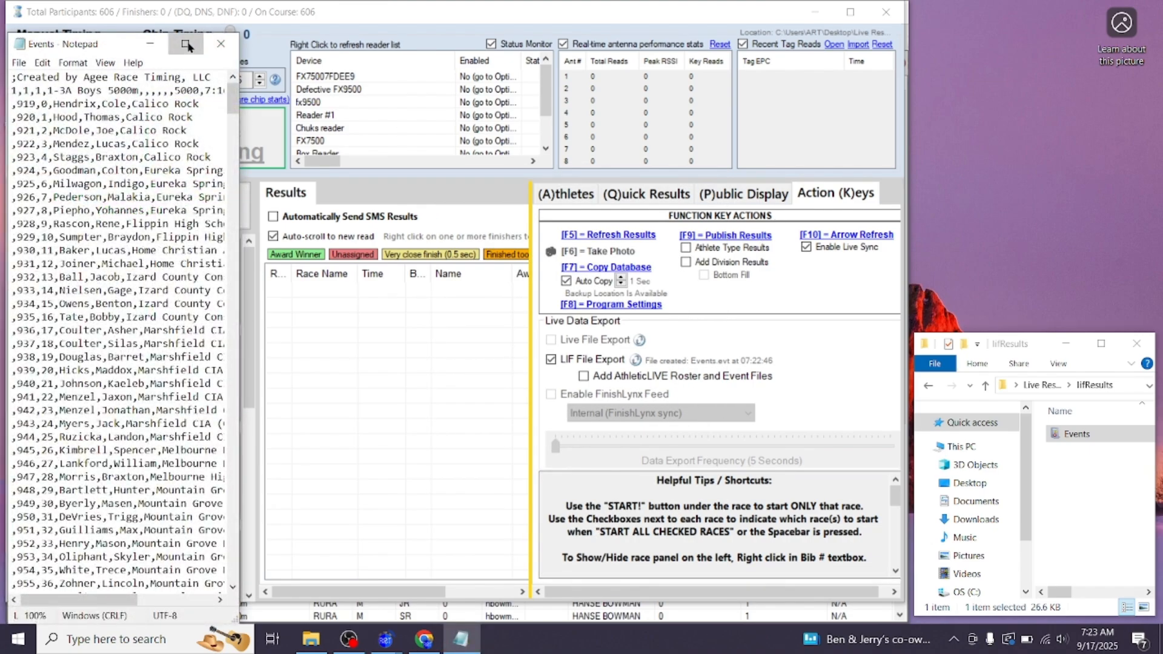
left_click(193, 43)
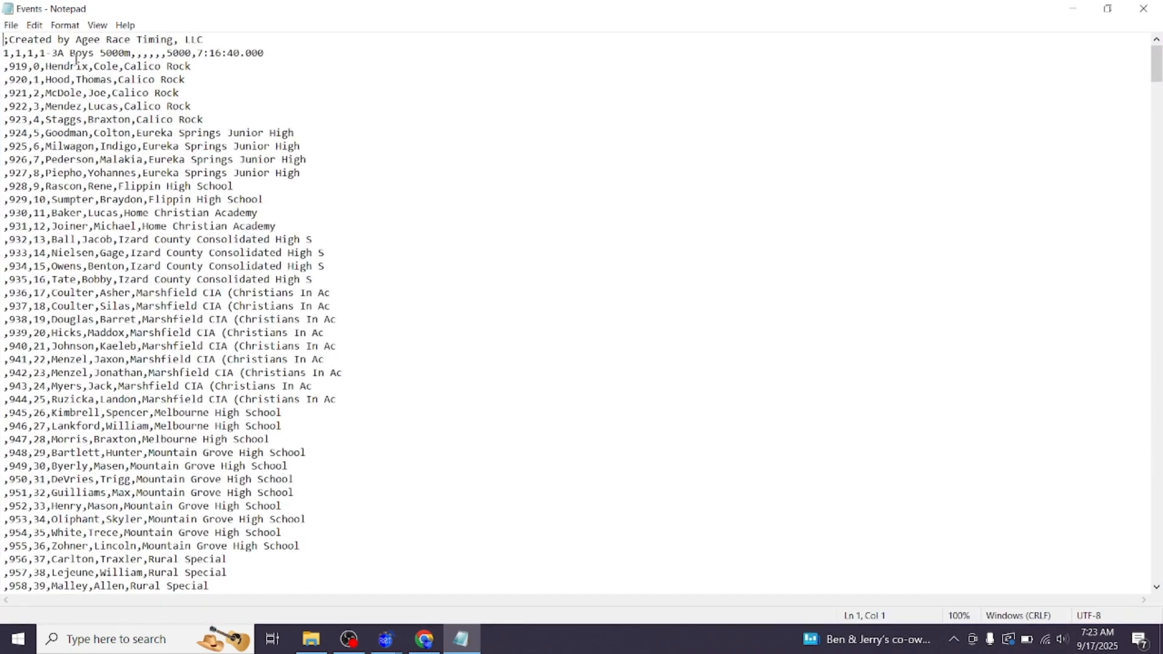
Step: Examine the Events file's creator line, race headers and athlete entries down to the 1-3A Jr Boys 1.5 mi race, and close the file
left_click_drag(77, 39, 208, 45)
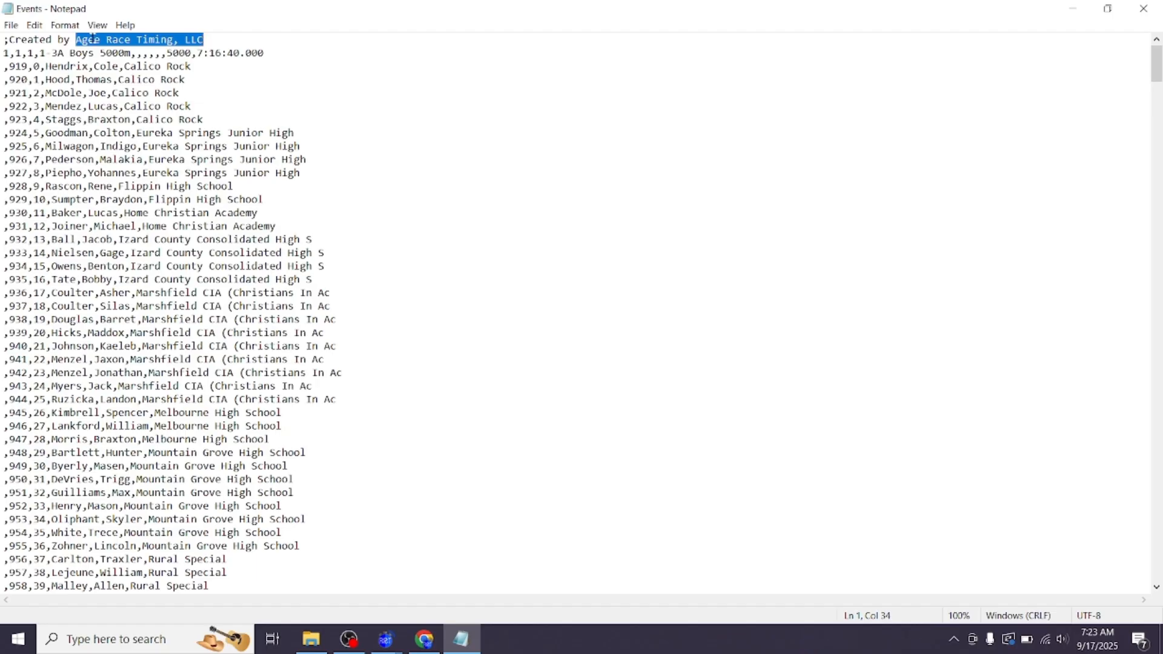
left_click(73, 40)
left_click_drag(73, 40, 221, 39)
left_click(241, 79)
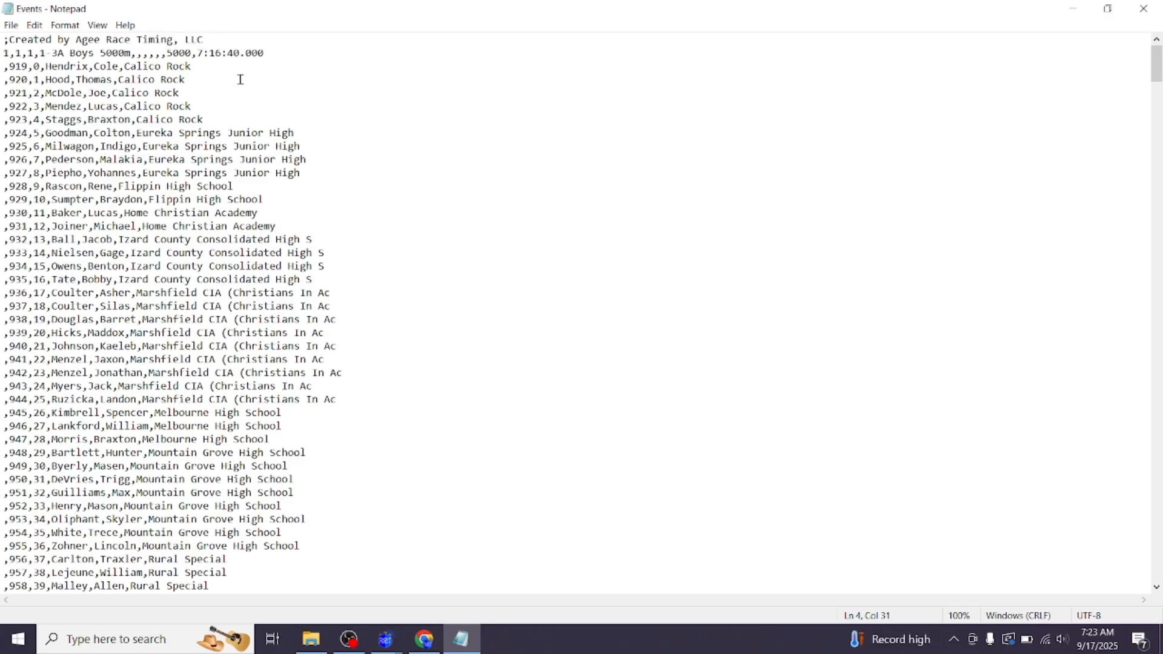
left_click_drag(222, 40, 73, 40)
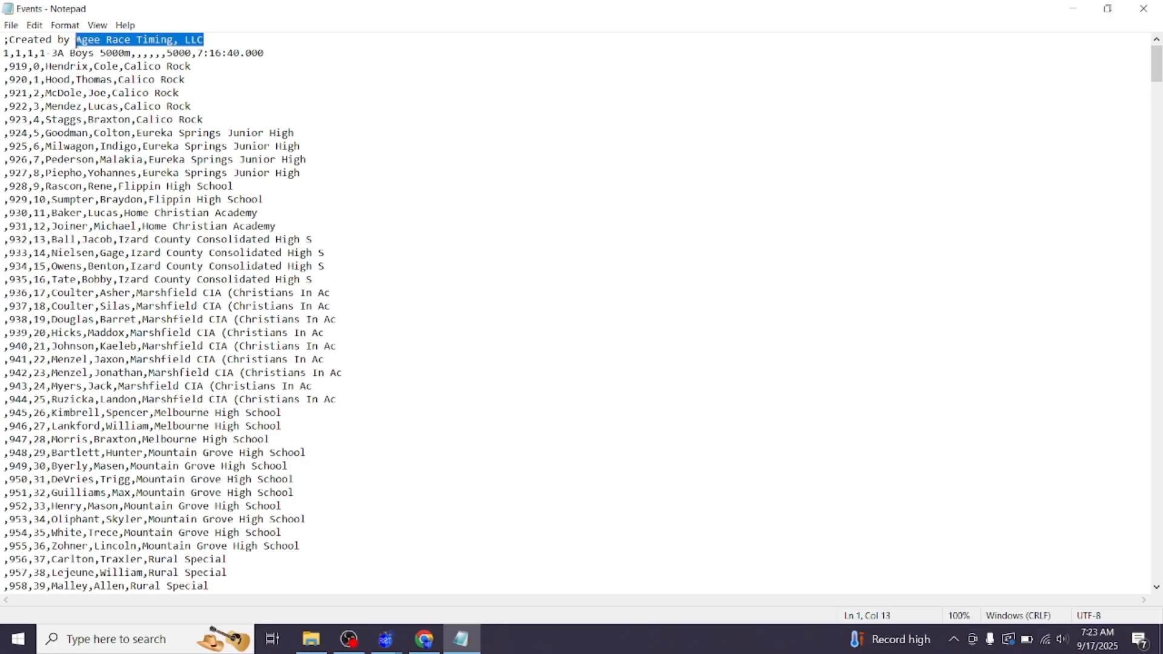
left_click(233, 97)
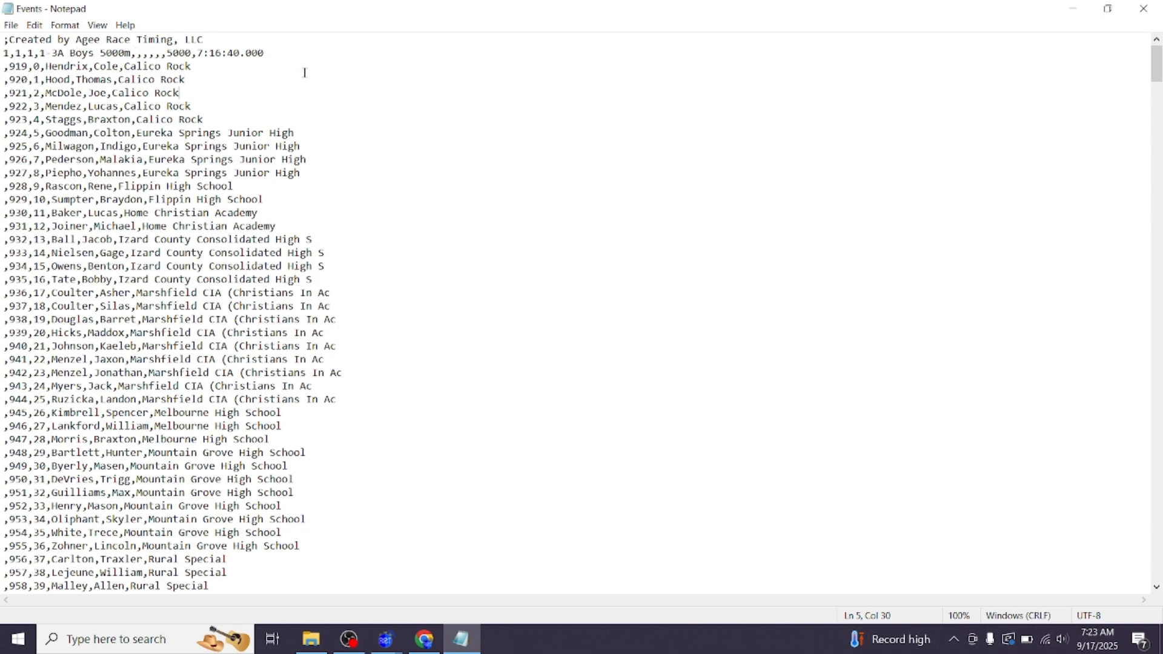
scroll(357, 257, "down", 17)
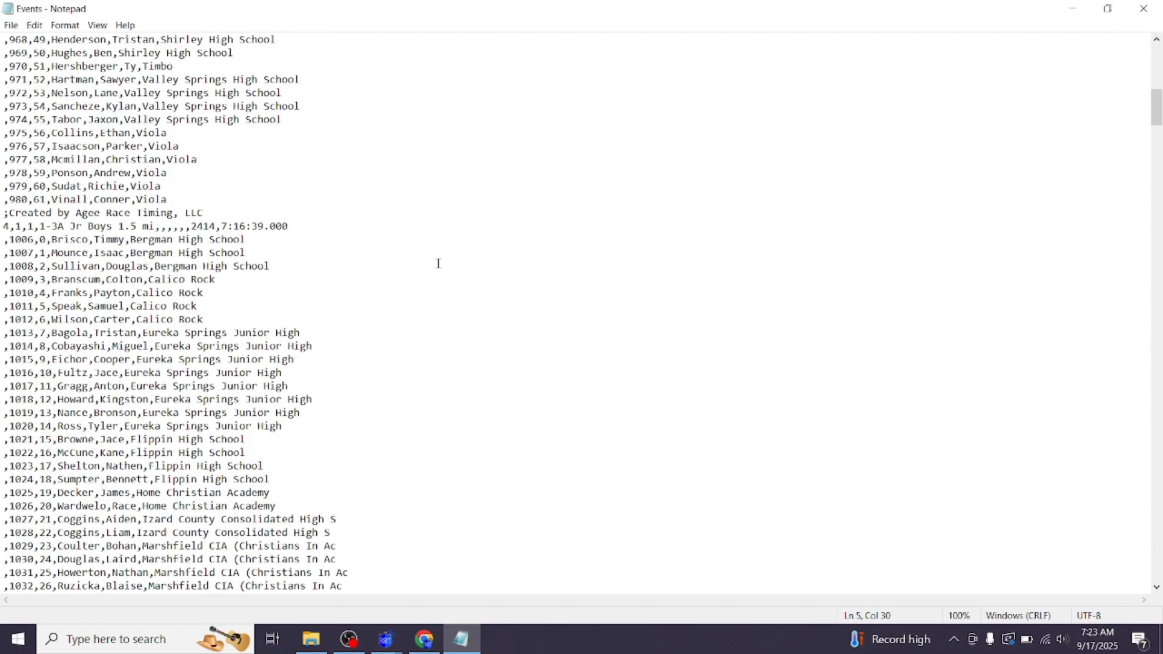
left_click(1143, 8)
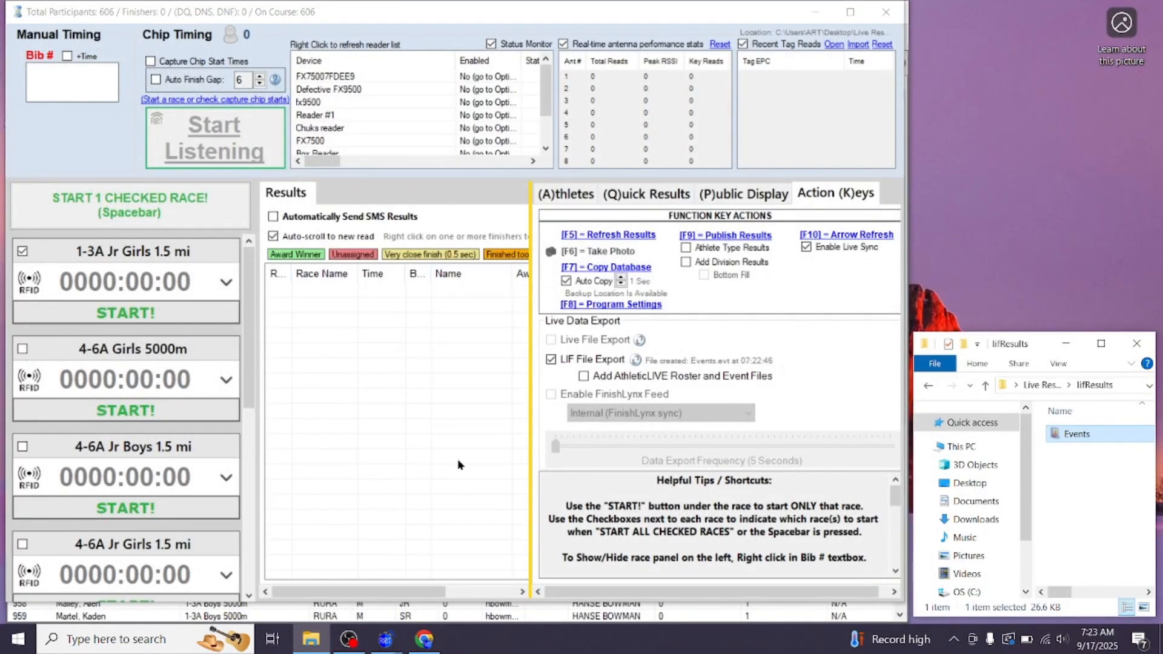
mouse_move(309, 631)
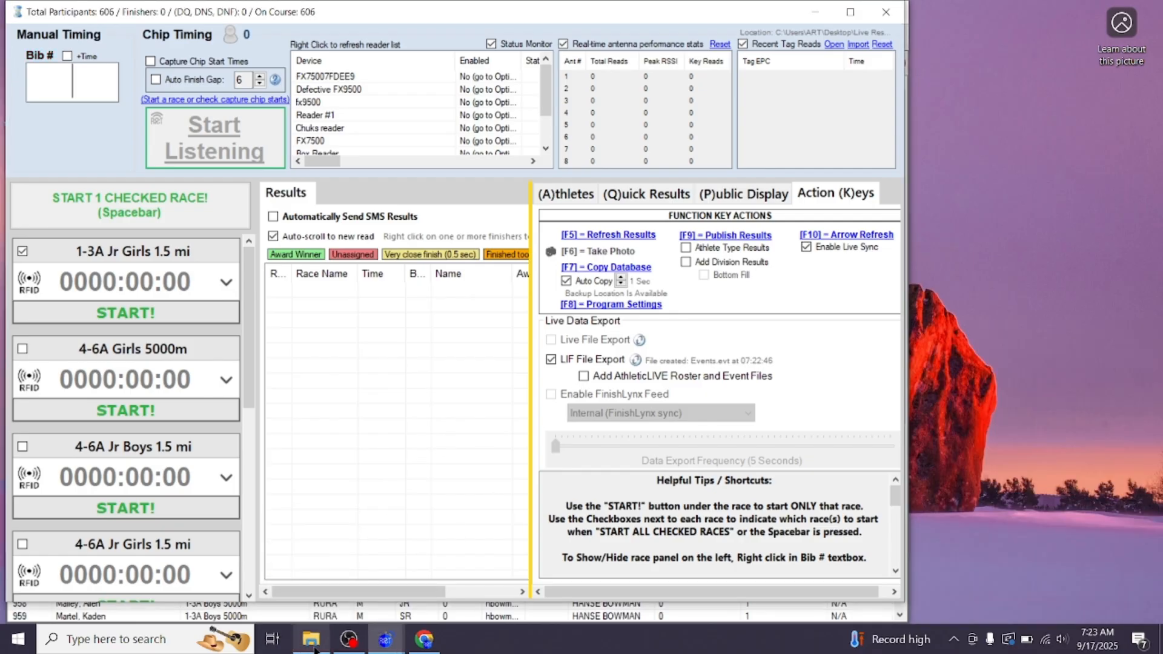
key("super+e")
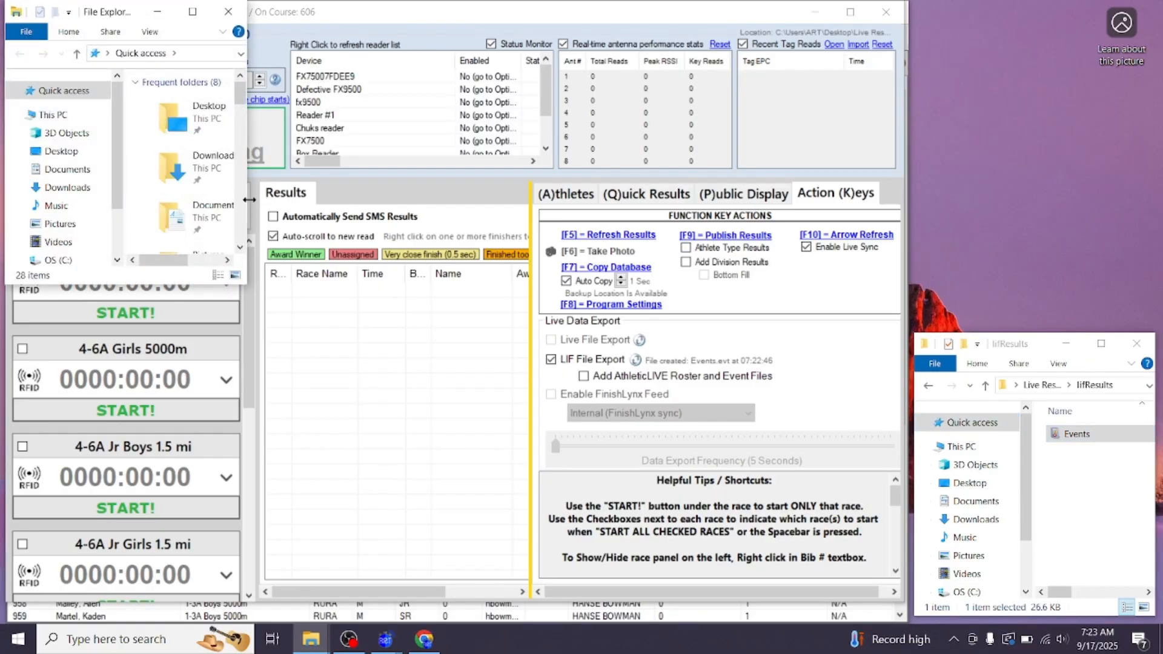
left_click_drag(250, 200, 549, 200)
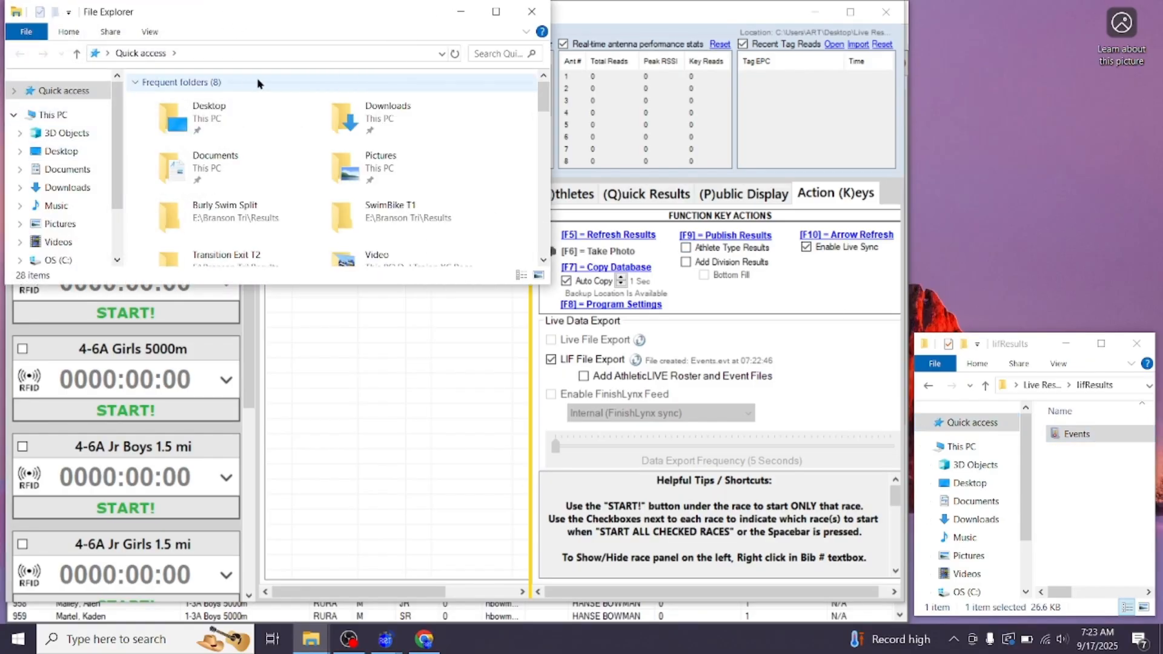
left_click(532, 11)
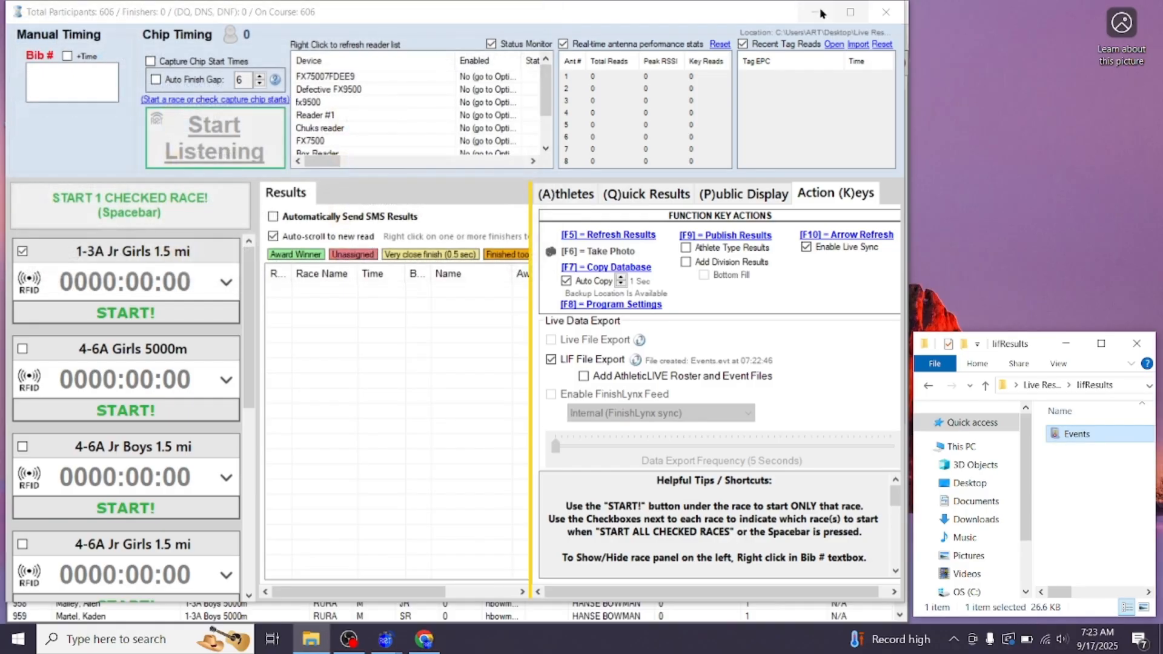
Step: Minimize the race timing windows, launch MileSplit Live from the desktop, and log in with the prefilled account
left_click(814, 11)
left_click(814, 9)
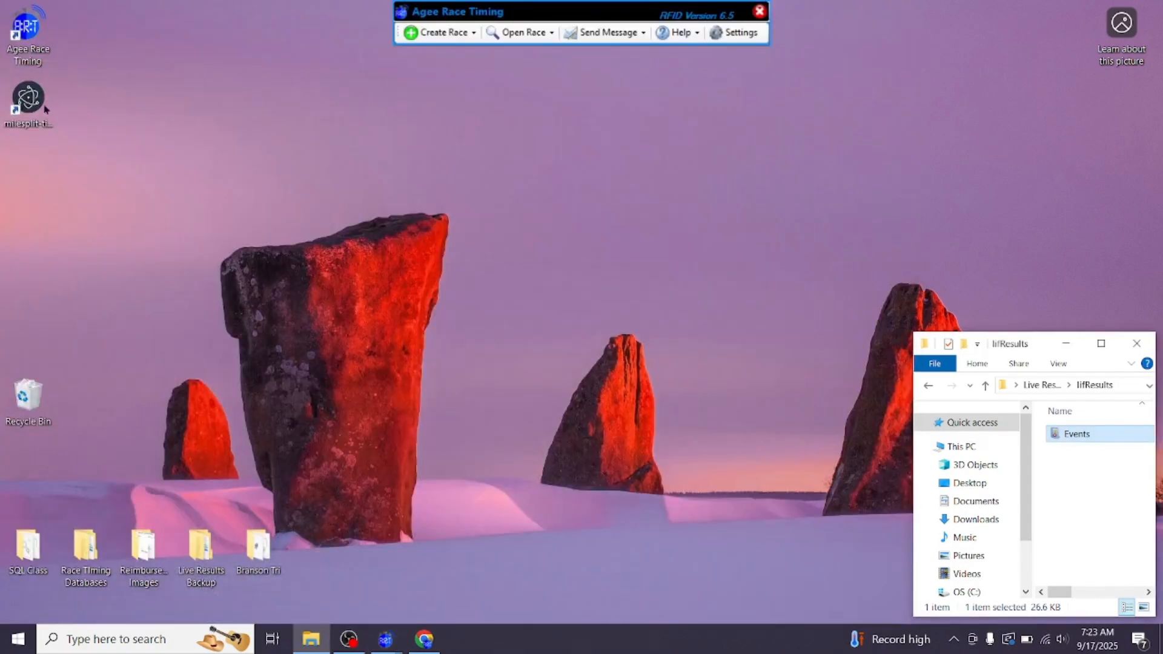
left_click(26, 104)
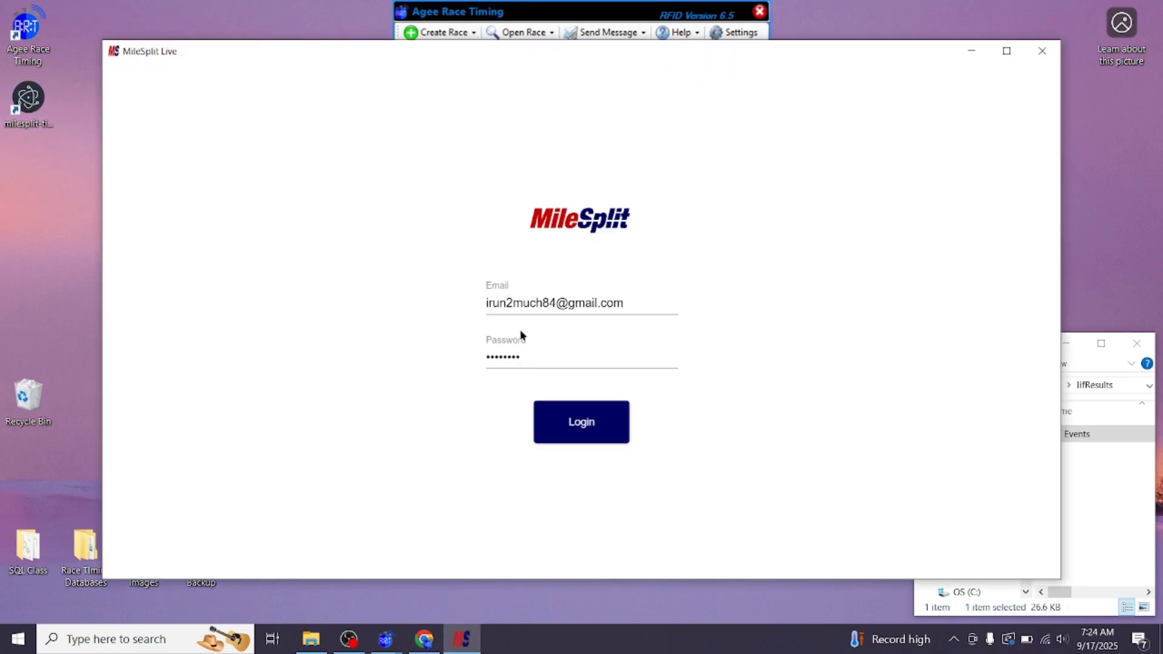
left_click(551, 418)
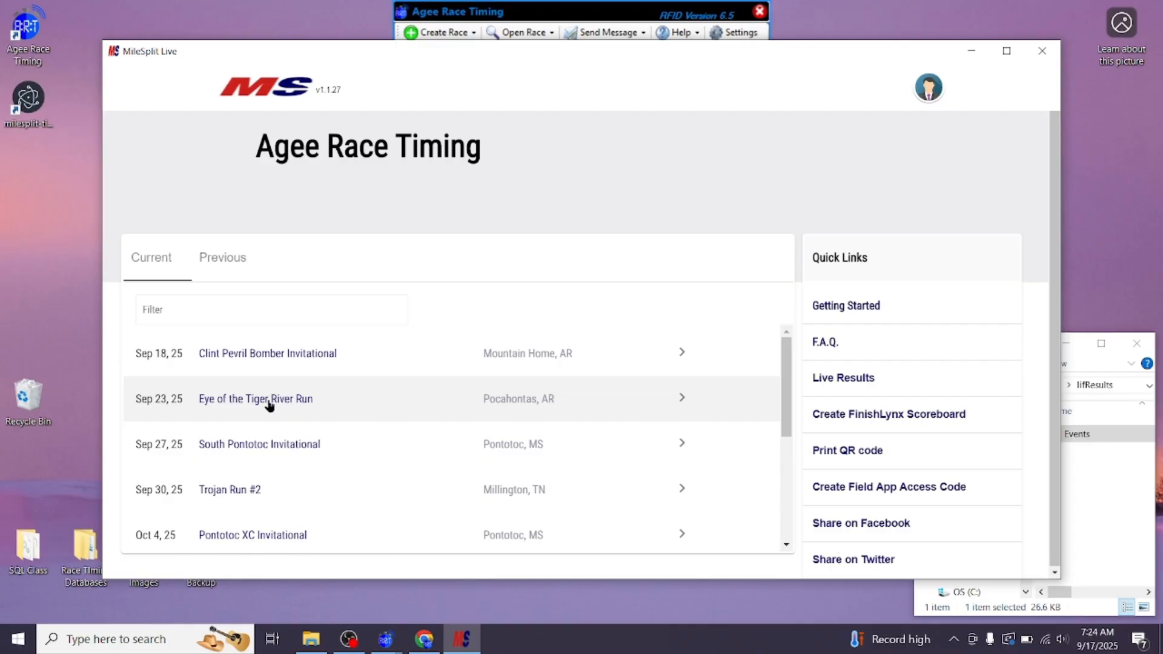
Step: Open the Sep 18 Bomber Invitational meet in Mountain Home and set its results source to FinishLynx/CSV
left_click(309, 357)
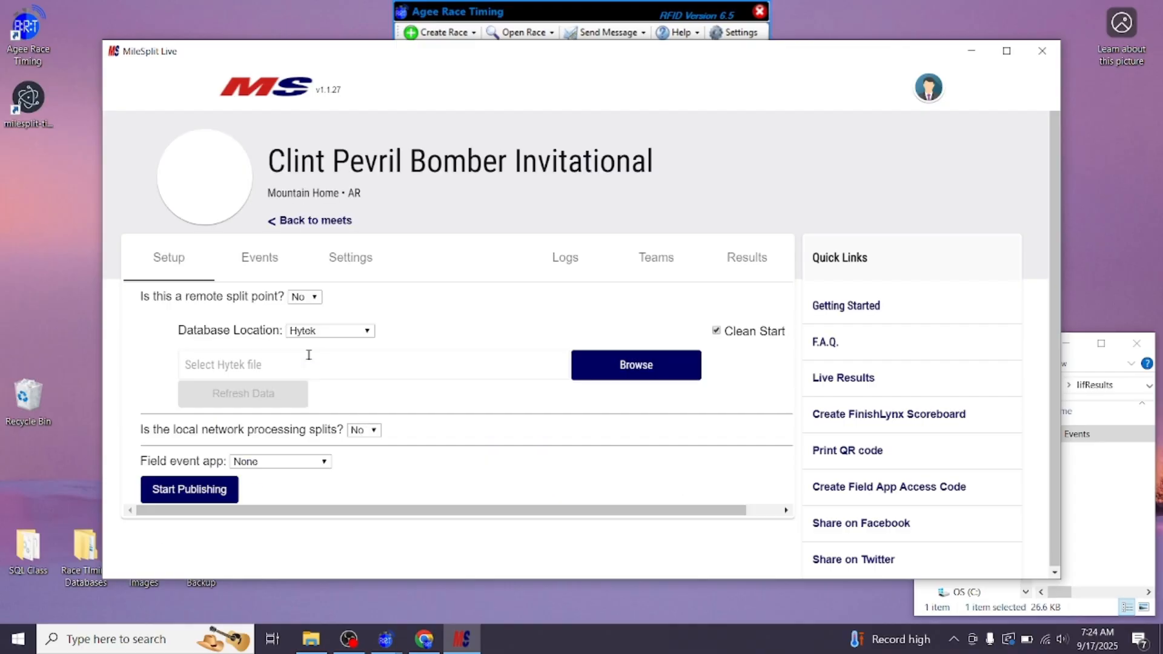
left_click(342, 333)
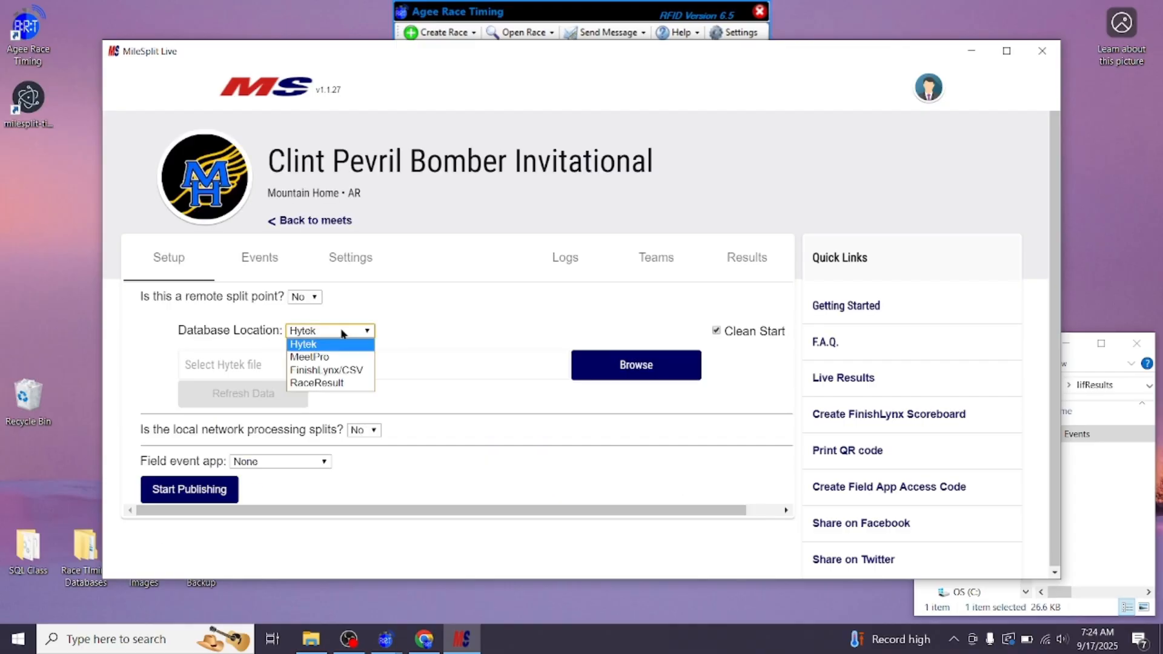
left_click(335, 371)
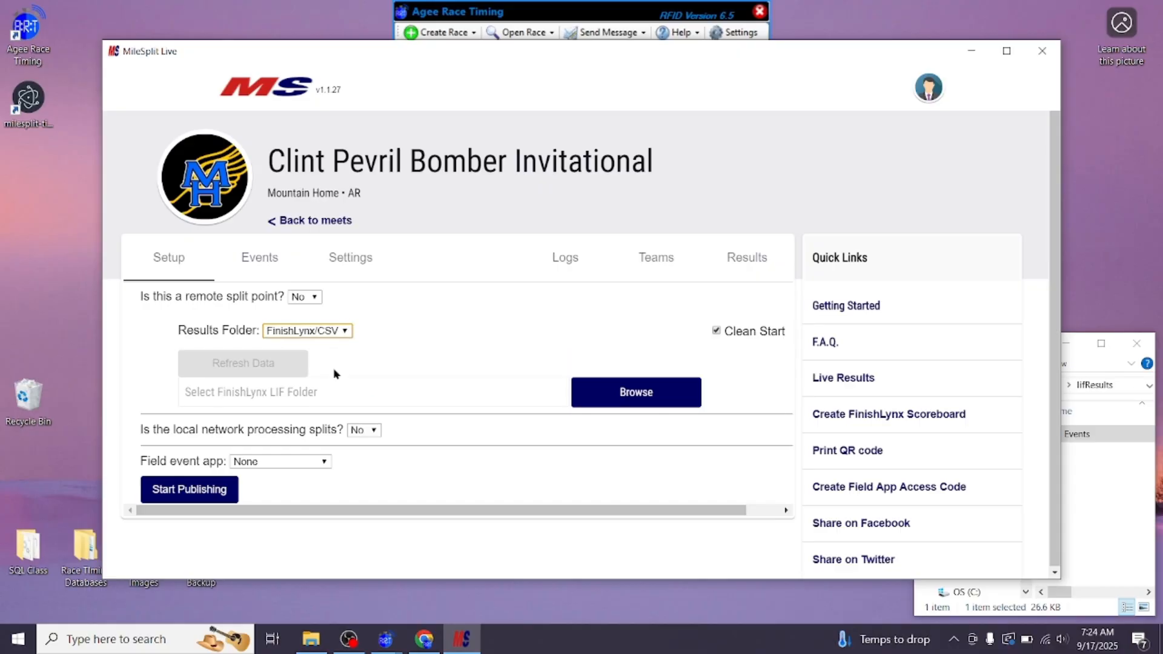
Step: Choose the lifResults folder inside the desktop's Live Results Backup folder as the FinishLynx LIF folder, and start publishing
left_click(608, 395)
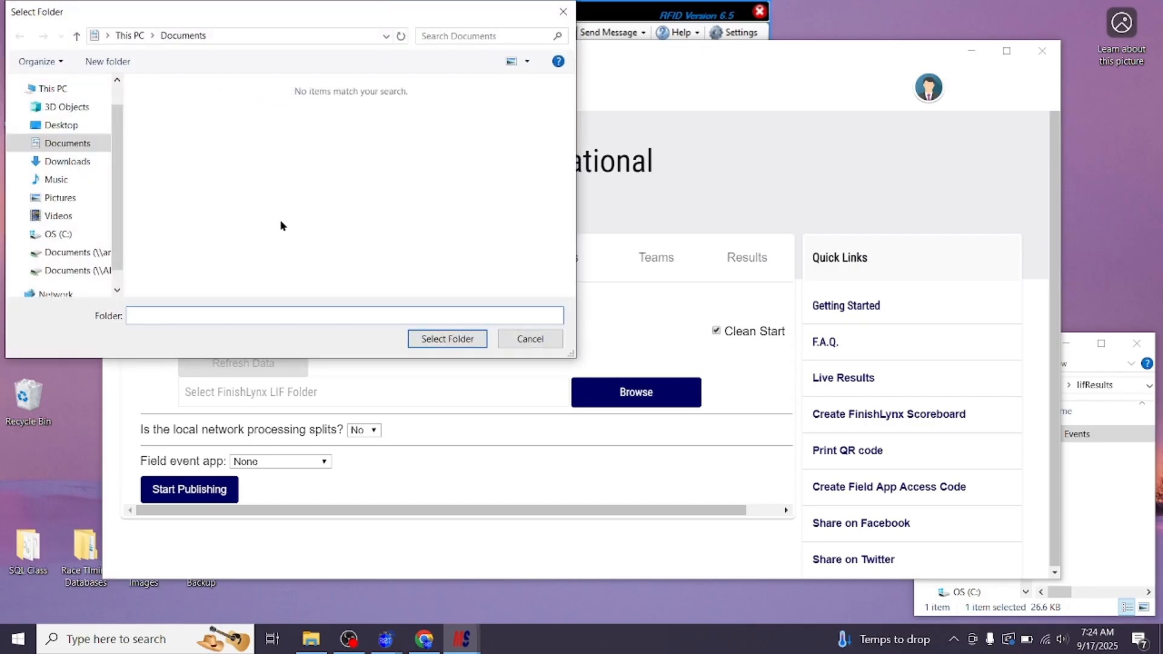
left_click(63, 124)
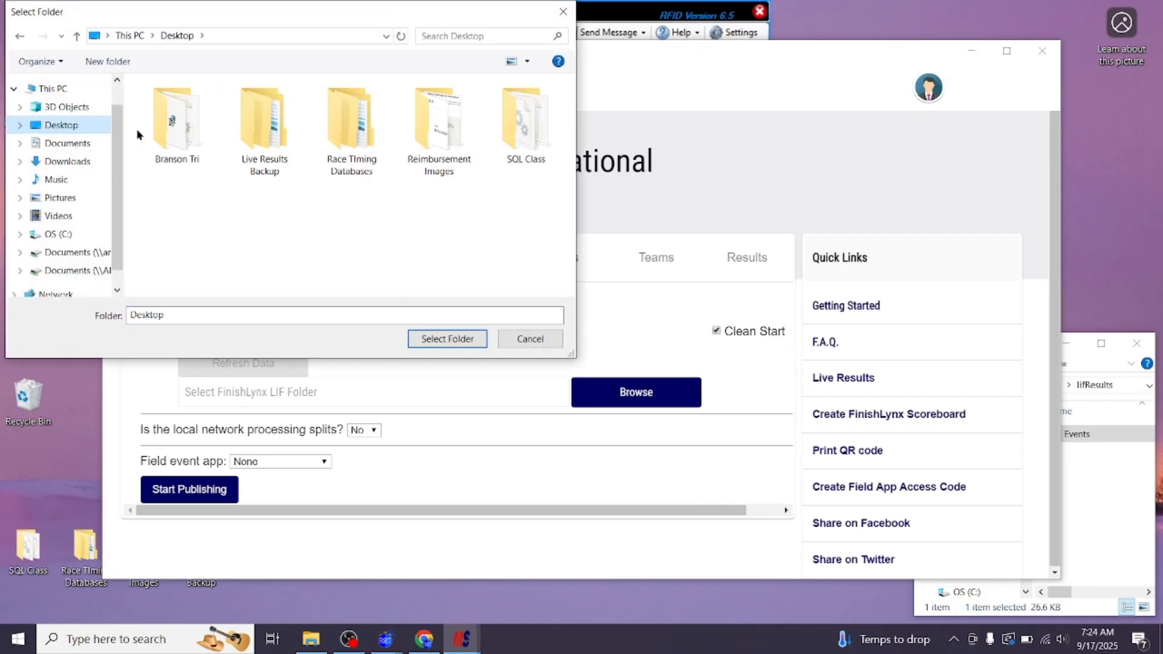
double_click(246, 137)
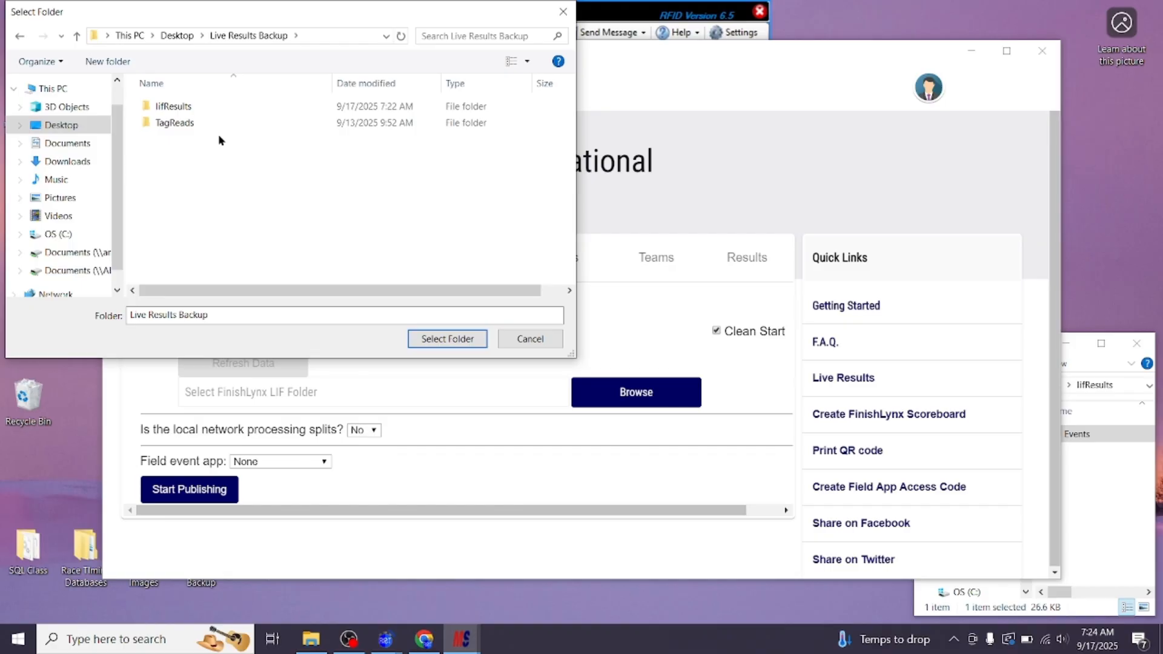
left_click(162, 113)
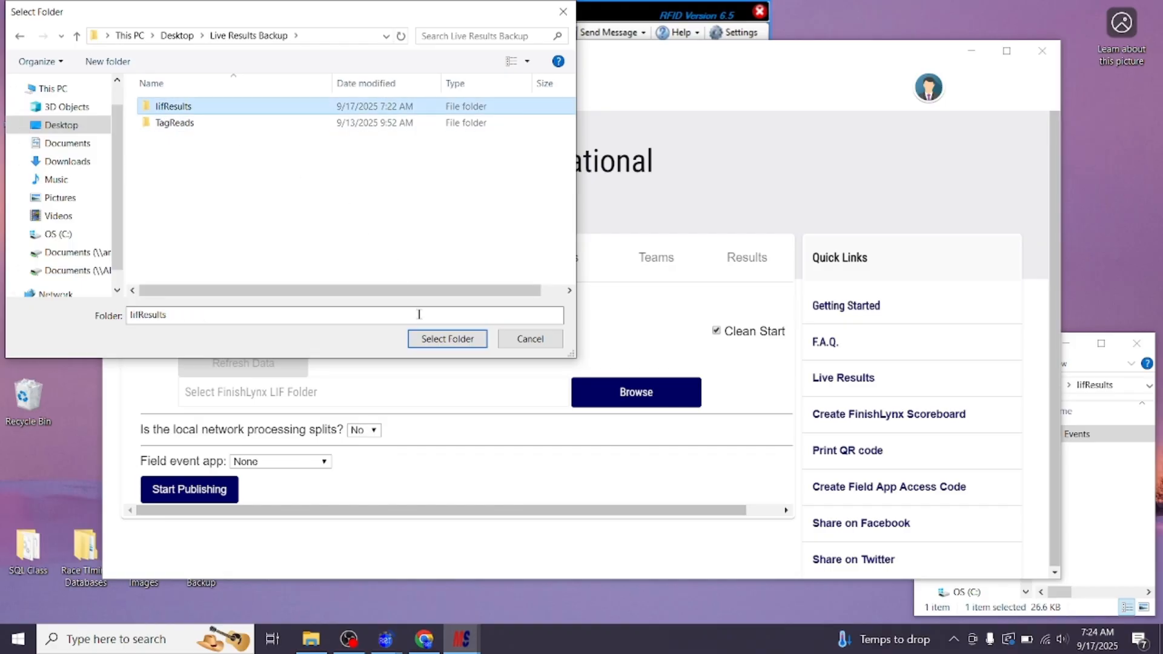
left_click(421, 340)
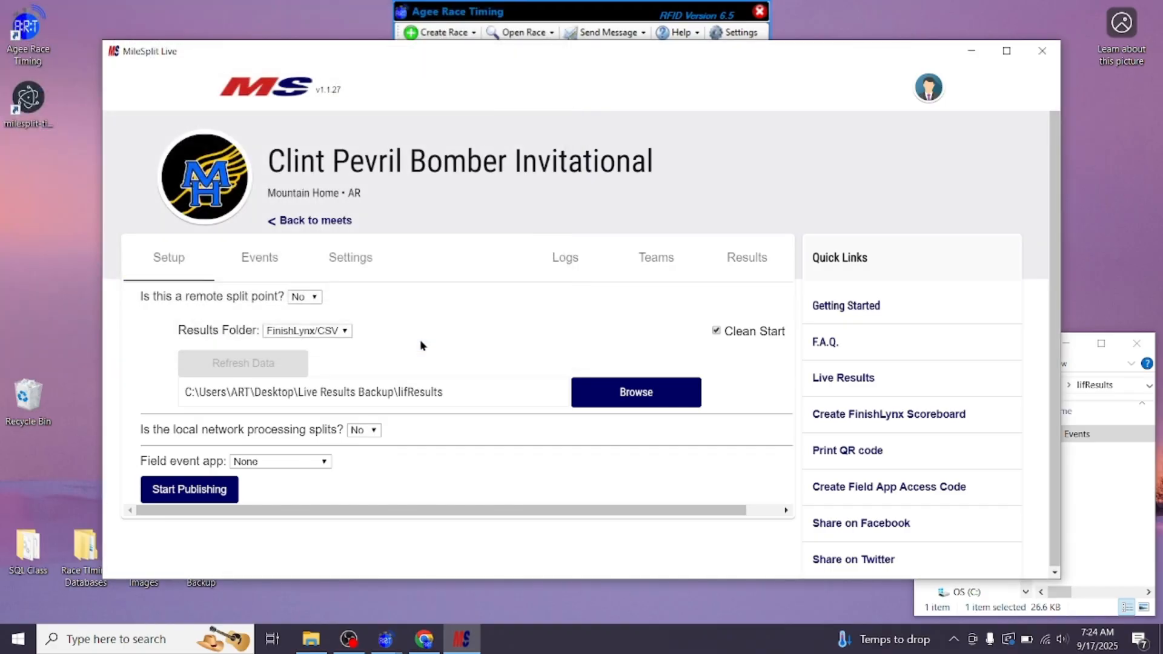
left_click(187, 492)
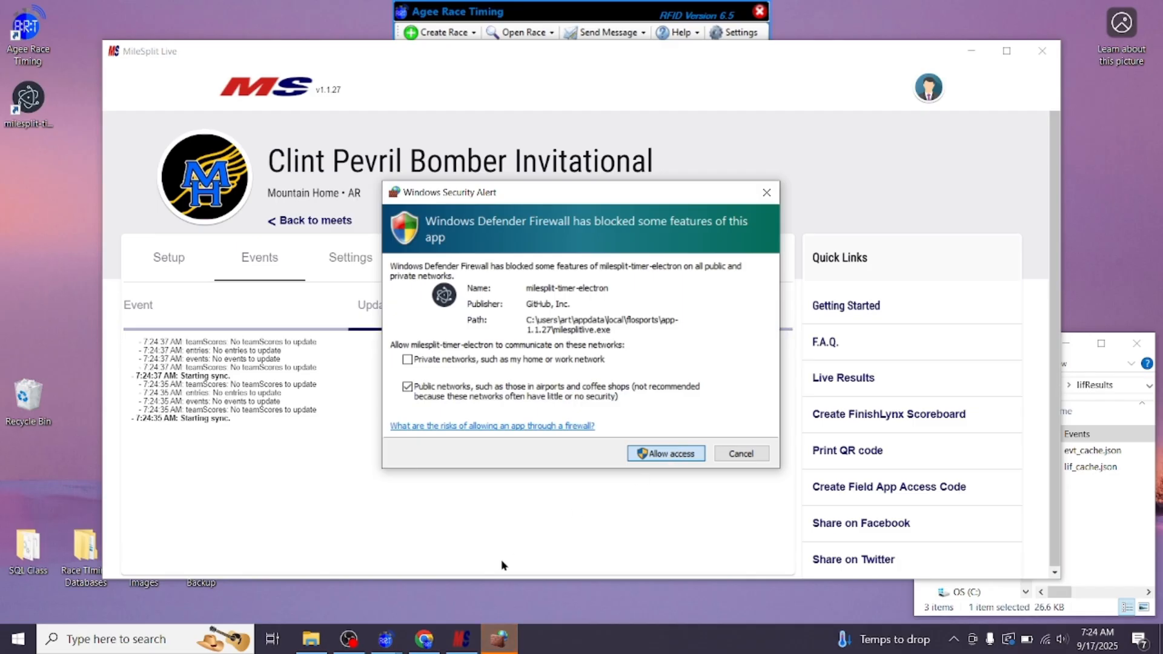
Step: Switch to Chrome and open ar.milesplit.com in a new tab
left_click(425, 639)
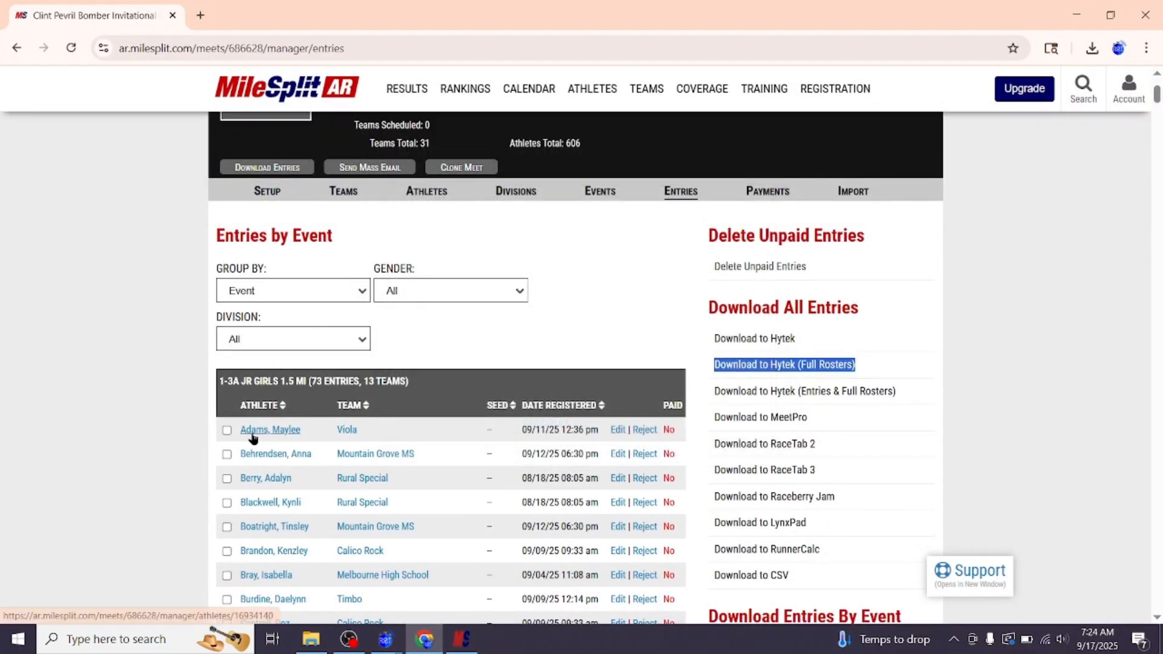
scroll(114, 254, "up", 3)
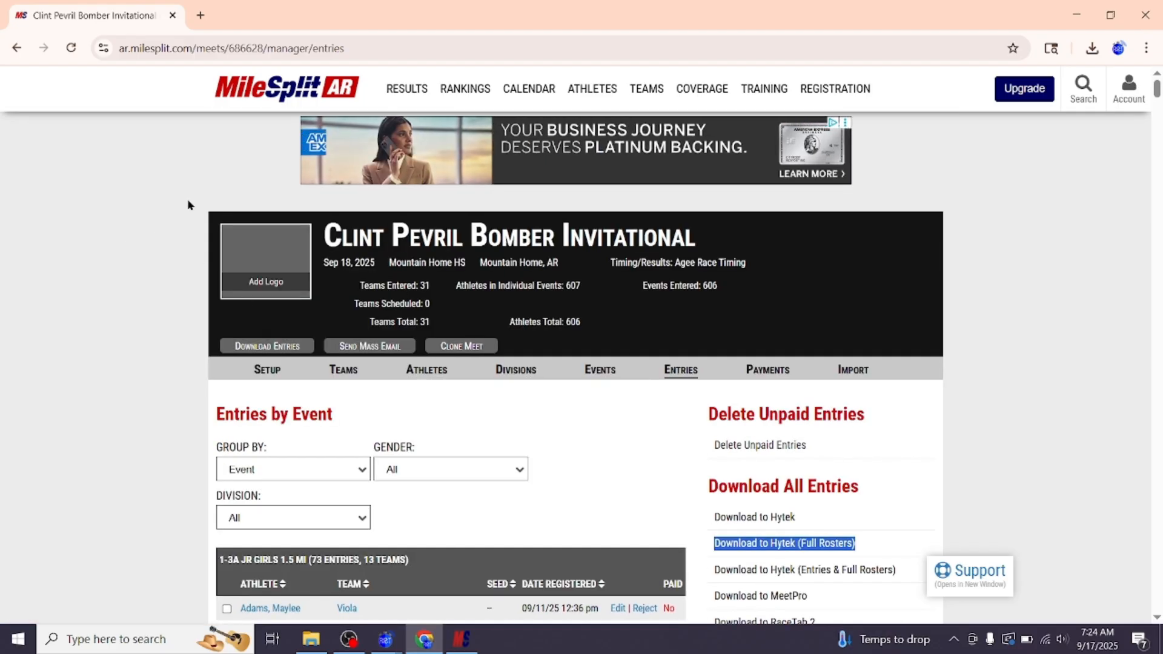
left_click(200, 18)
left_click(200, 47)
type("ar.milesplit.com")
key("Return")
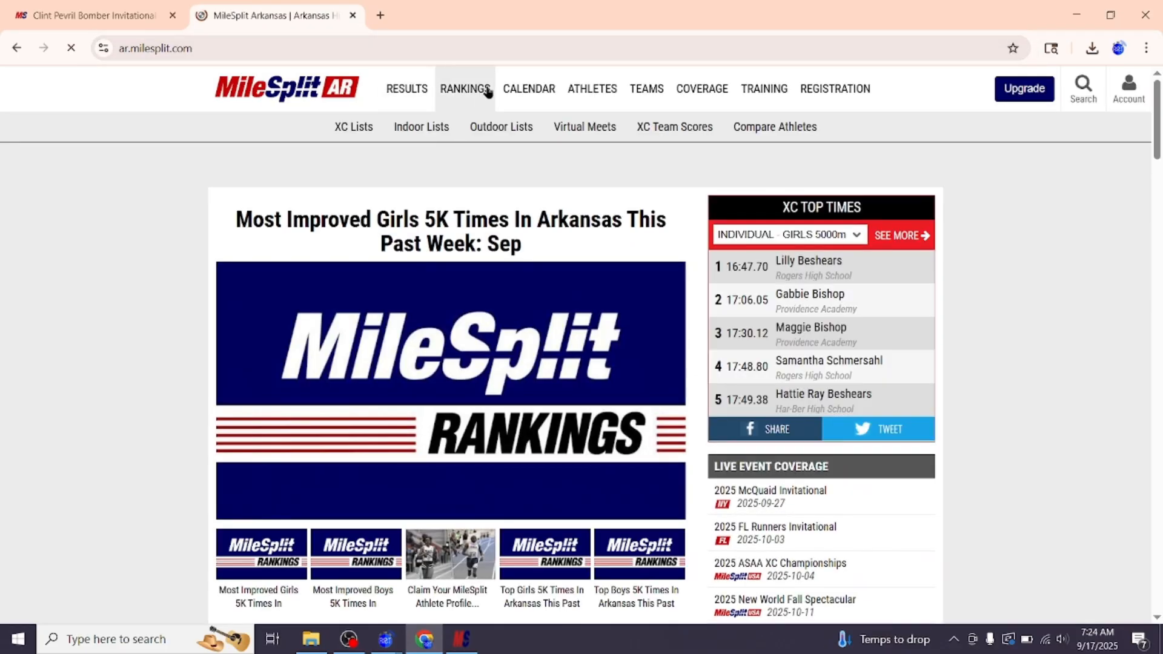
Step: Find the 9/18 Bomber Invitational in Mountain Home on the Arkansas meet calendar, open its meet page and view its live results
left_click(514, 89)
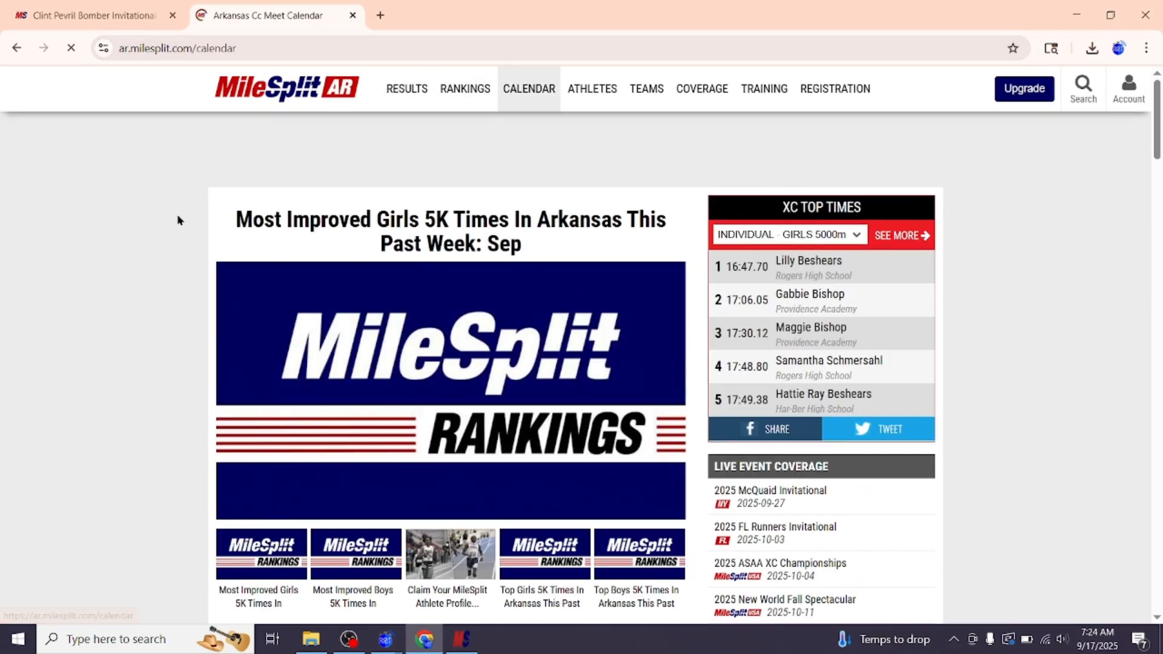
scroll(158, 466, "down", 2)
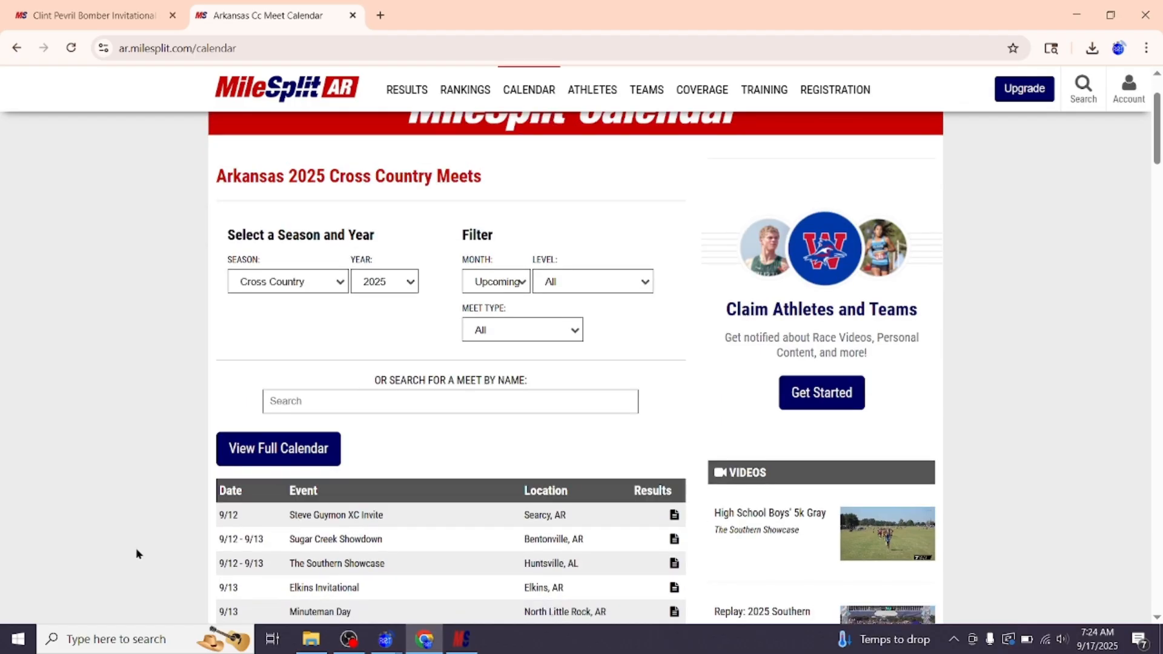
scroll(136, 554, "down", 2)
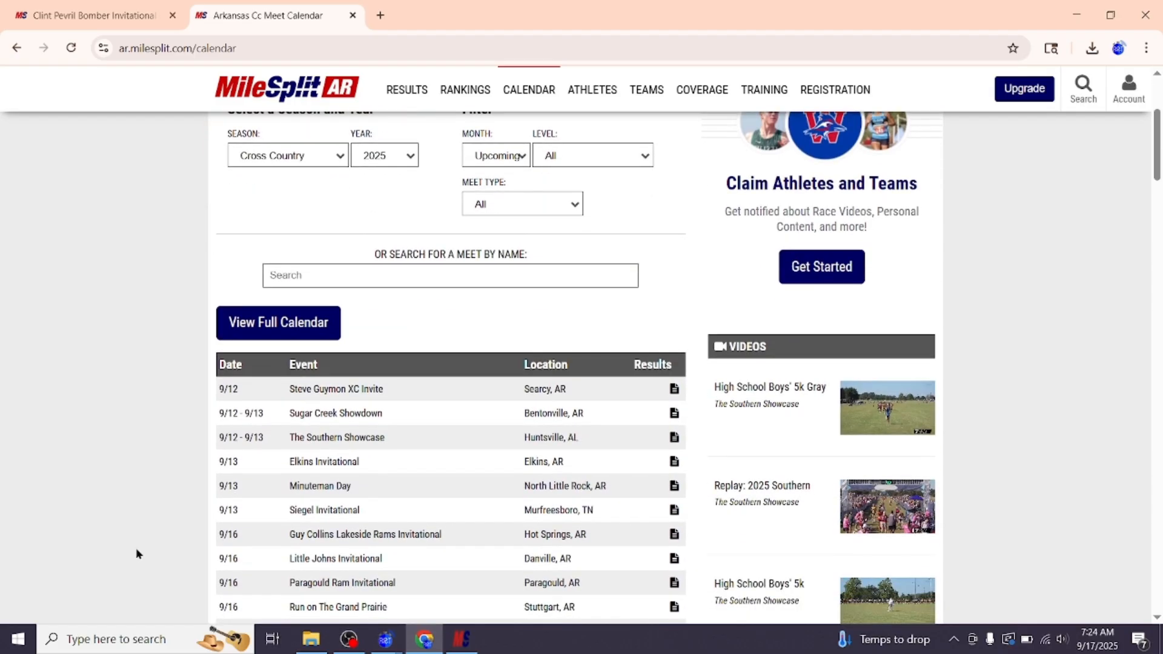
scroll(136, 554, "down", 2)
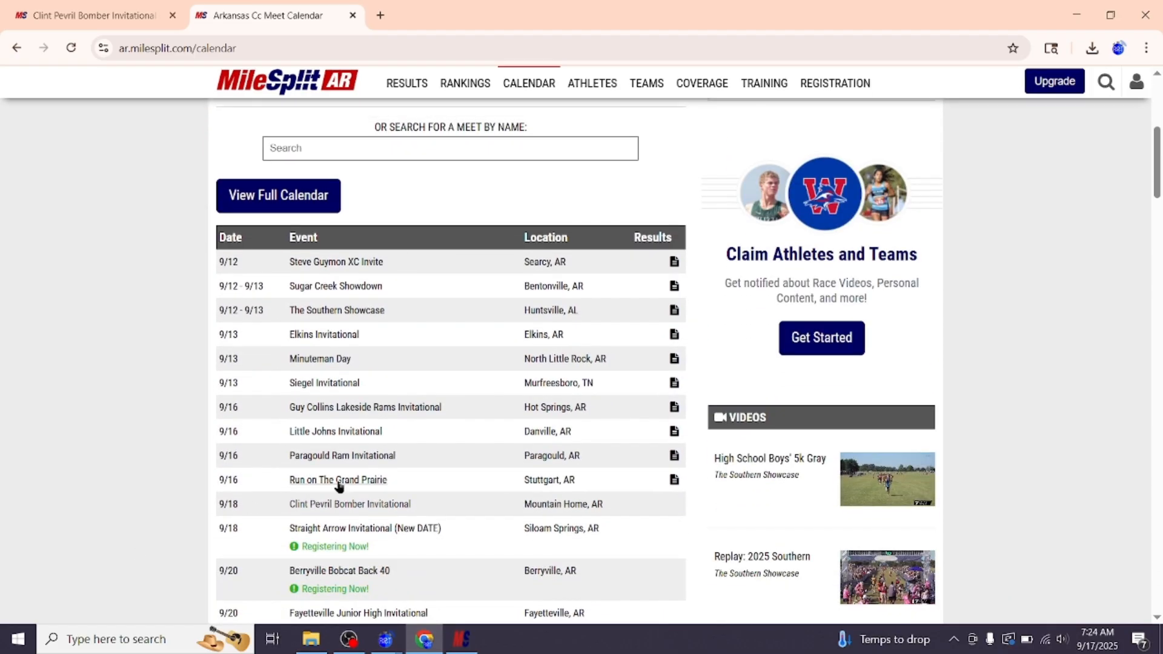
left_click(336, 506)
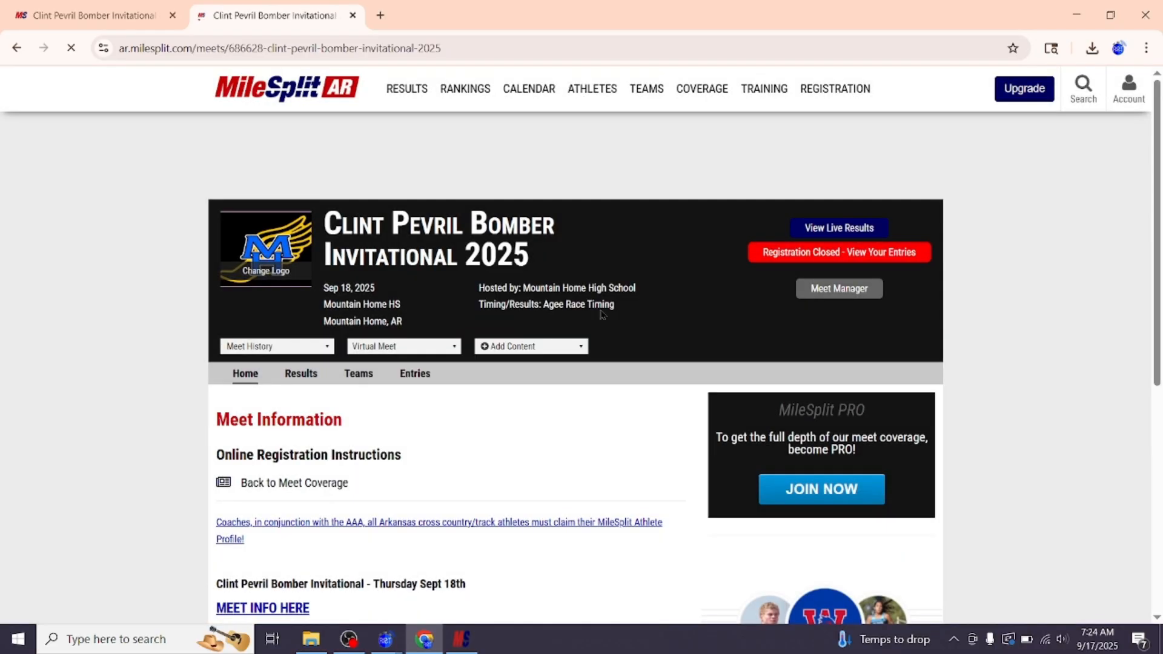
left_click(841, 228)
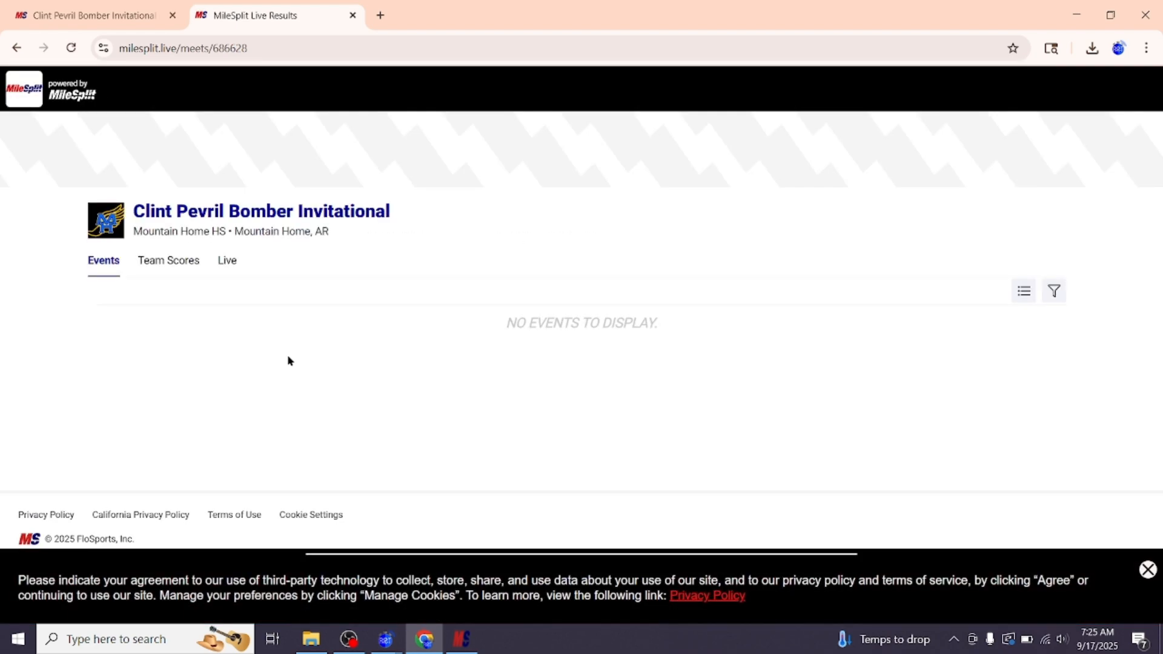
Step: Switch to MileSplit Live and open the printable QR code page for the meet's live results
left_click(460, 641)
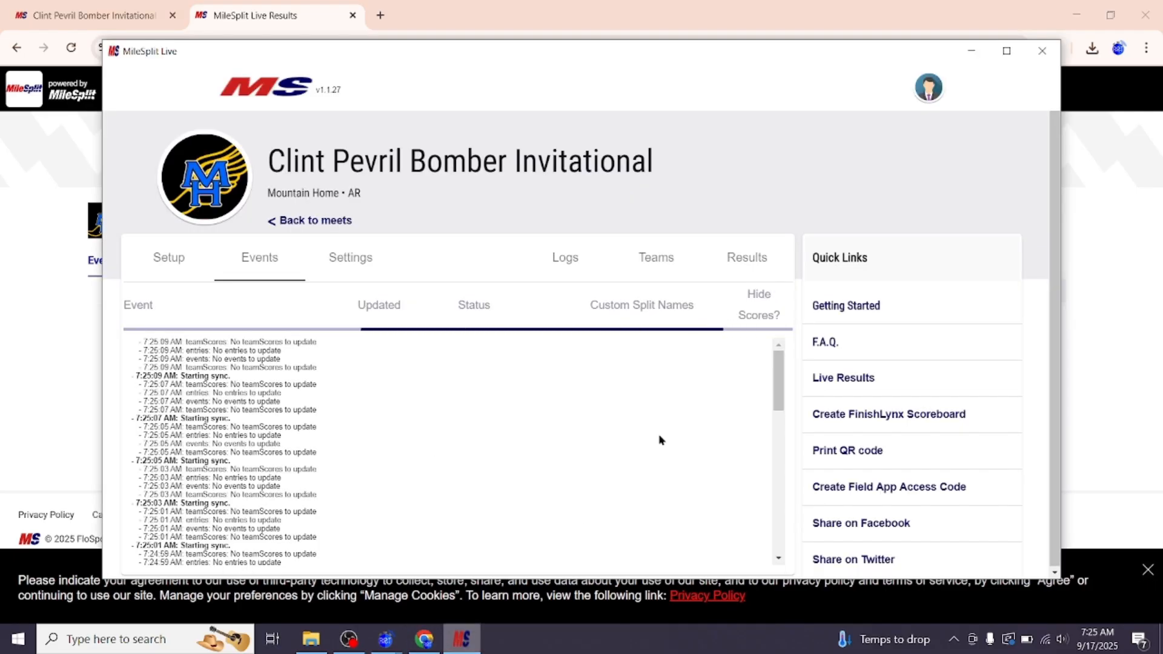
left_click(827, 446)
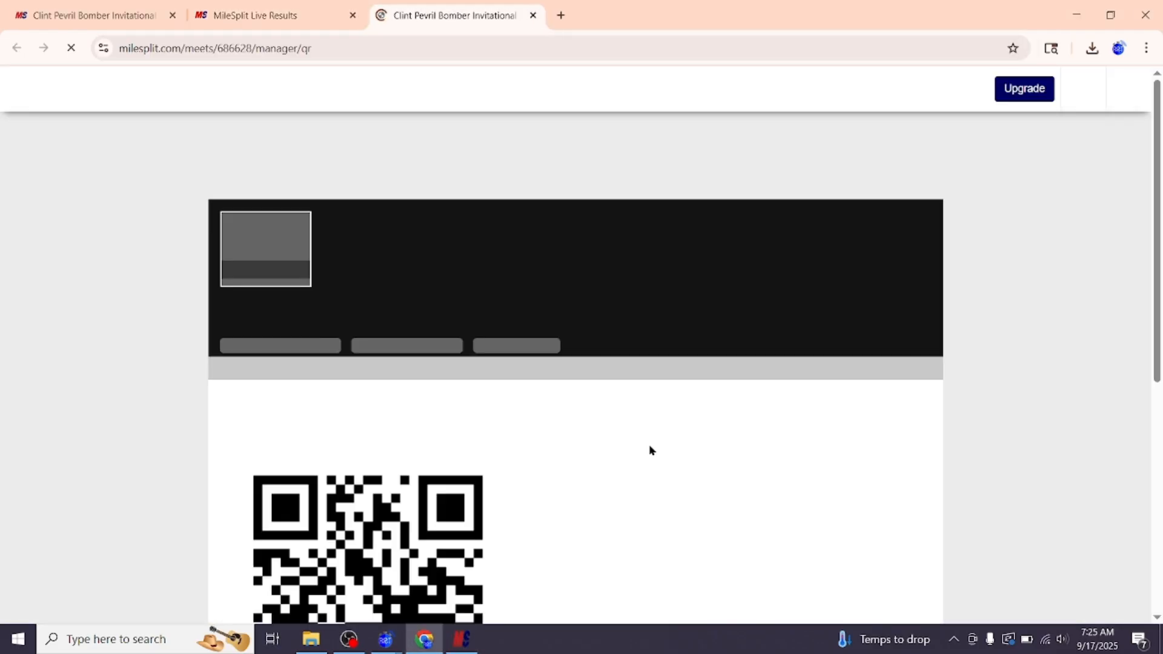
scroll(496, 560, "down", 1)
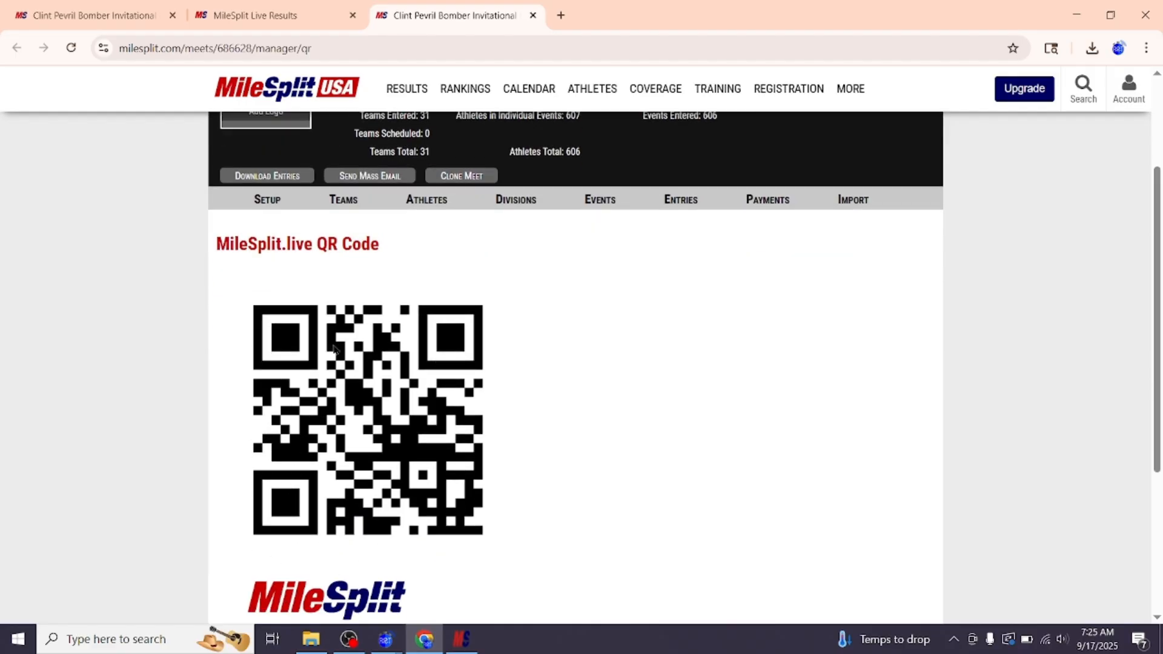
Step: Return Chrome to the live results page, then minimize both Chrome and the MileSplit Live window
left_click(283, 18)
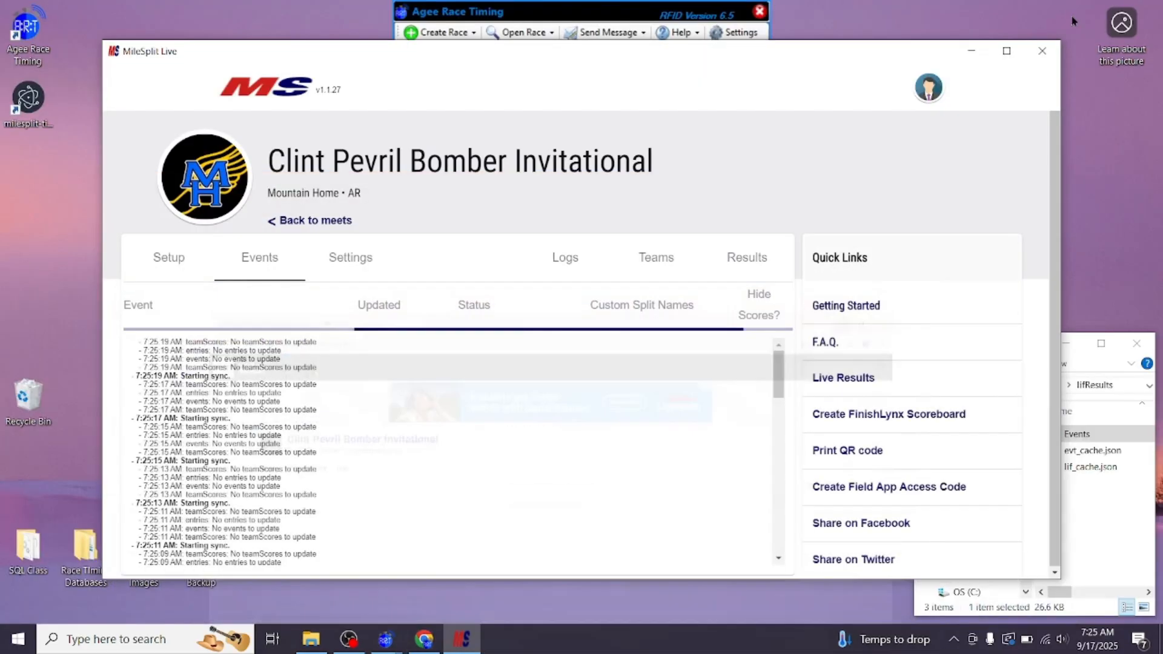
left_click(1076, 14)
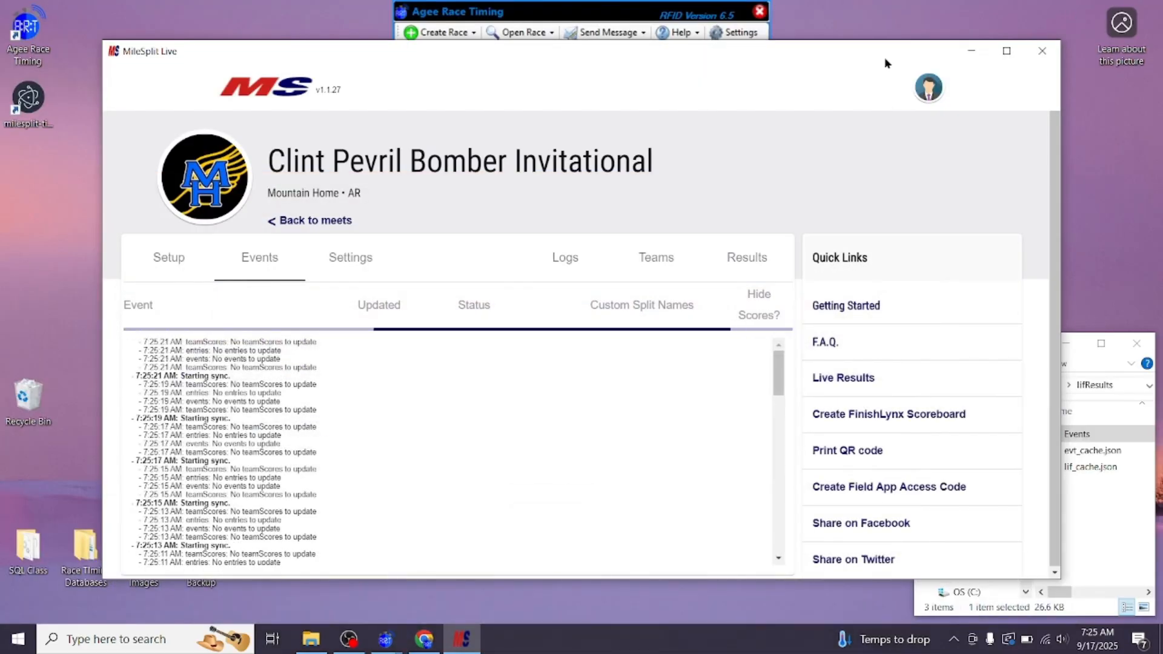
left_click_drag(891, 51, 880, 49)
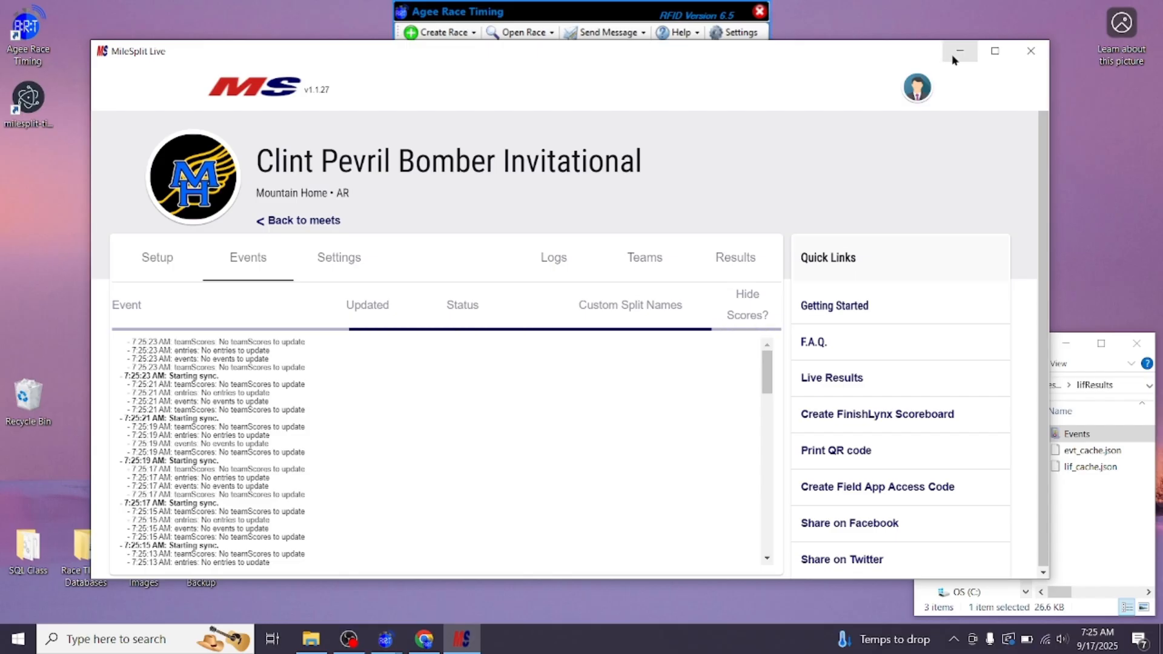
left_click(959, 51)
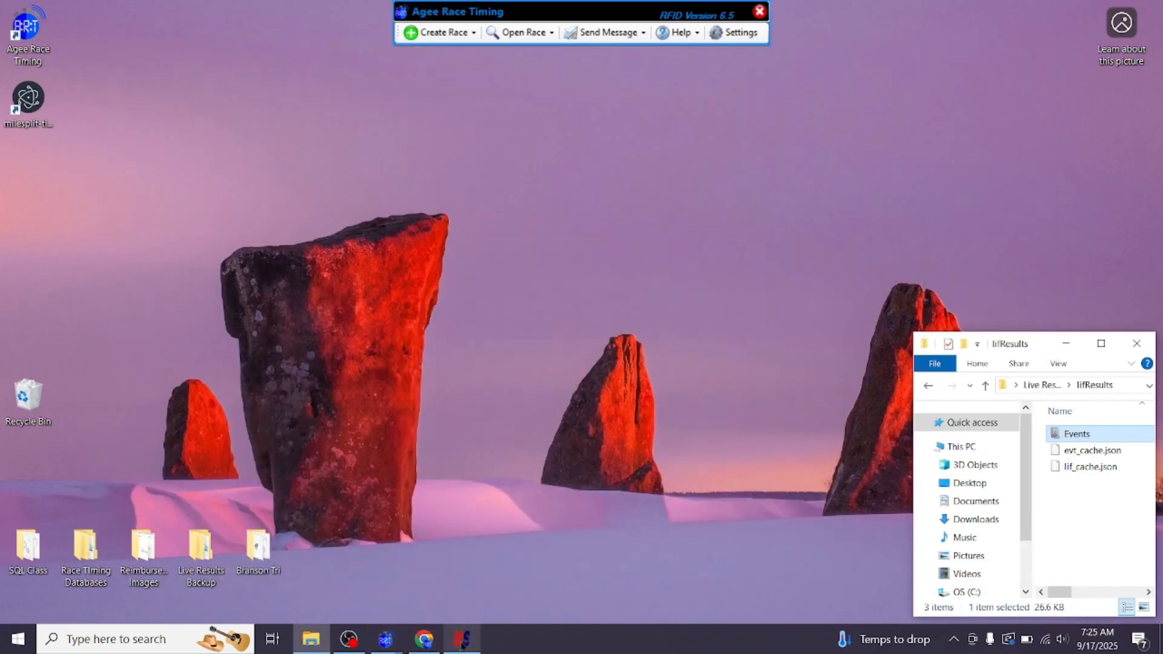
Step: Switch to the Agee Race Timing window and start the 1-3A Boys 5000m race
left_click(382, 643)
left_click(449, 572)
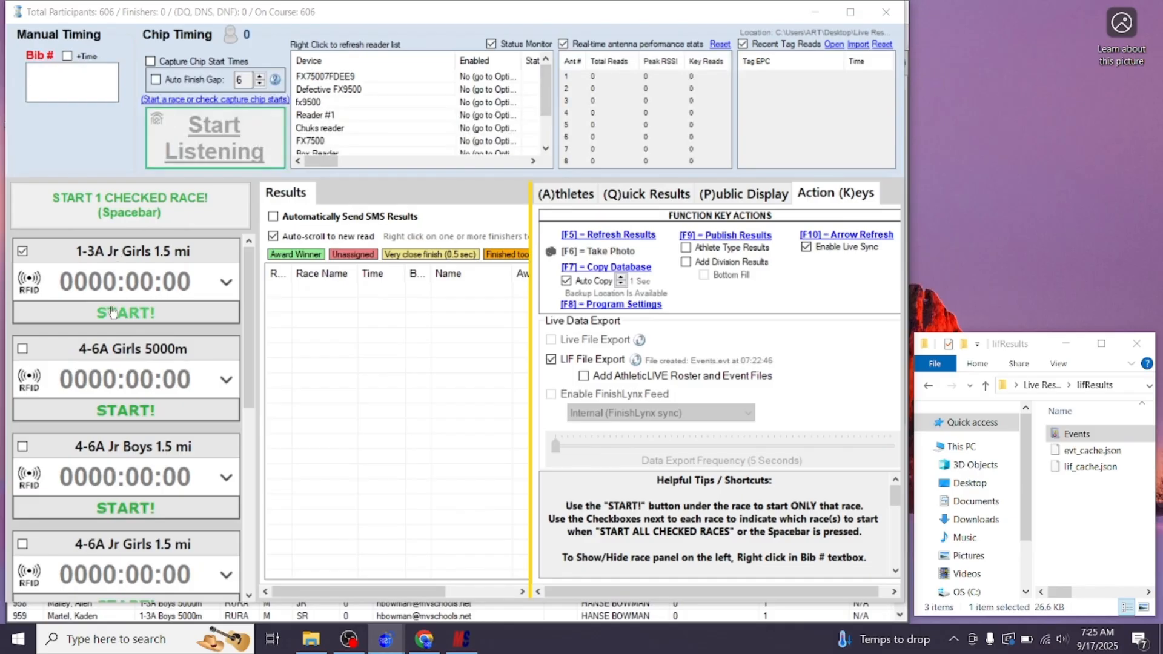
left_click(112, 313)
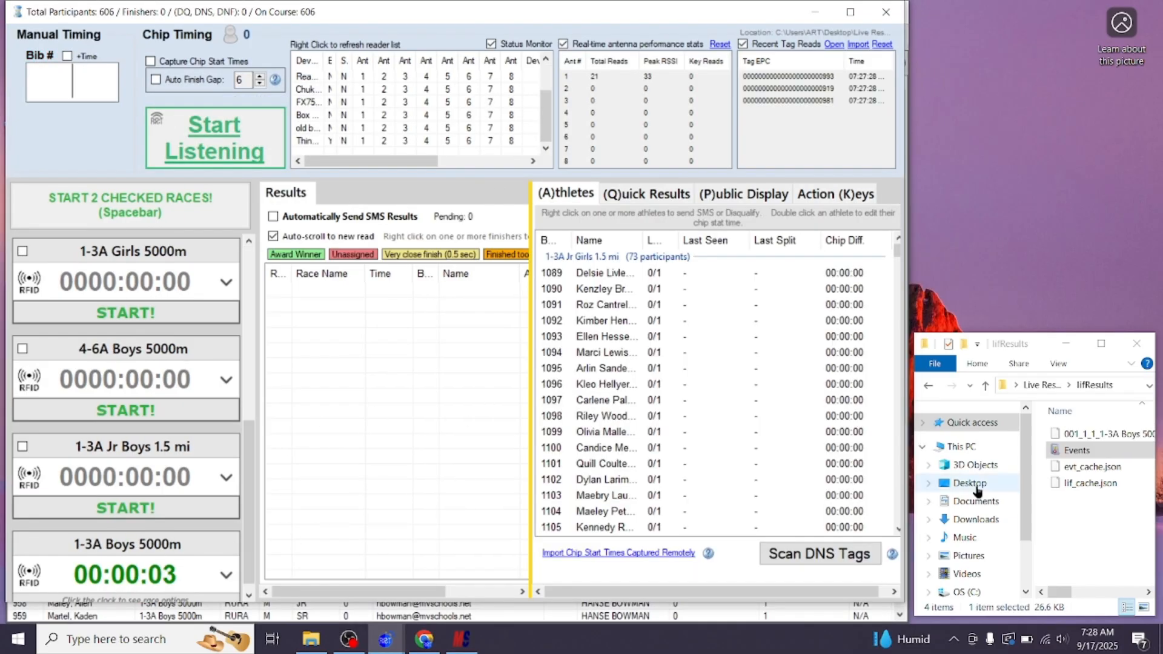
Step: Expand the options of the running 1-3A Boys 5000m race, view its division awards, and open the gun start time adjustment
left_click(226, 575)
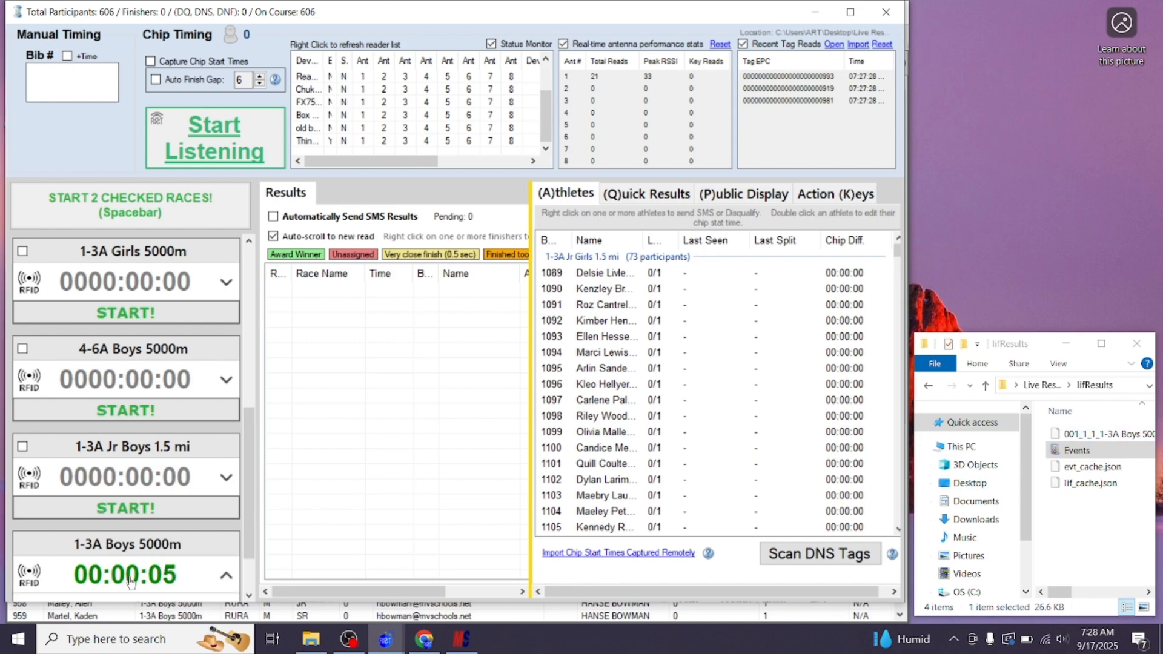
left_click(248, 573)
left_click(81, 553)
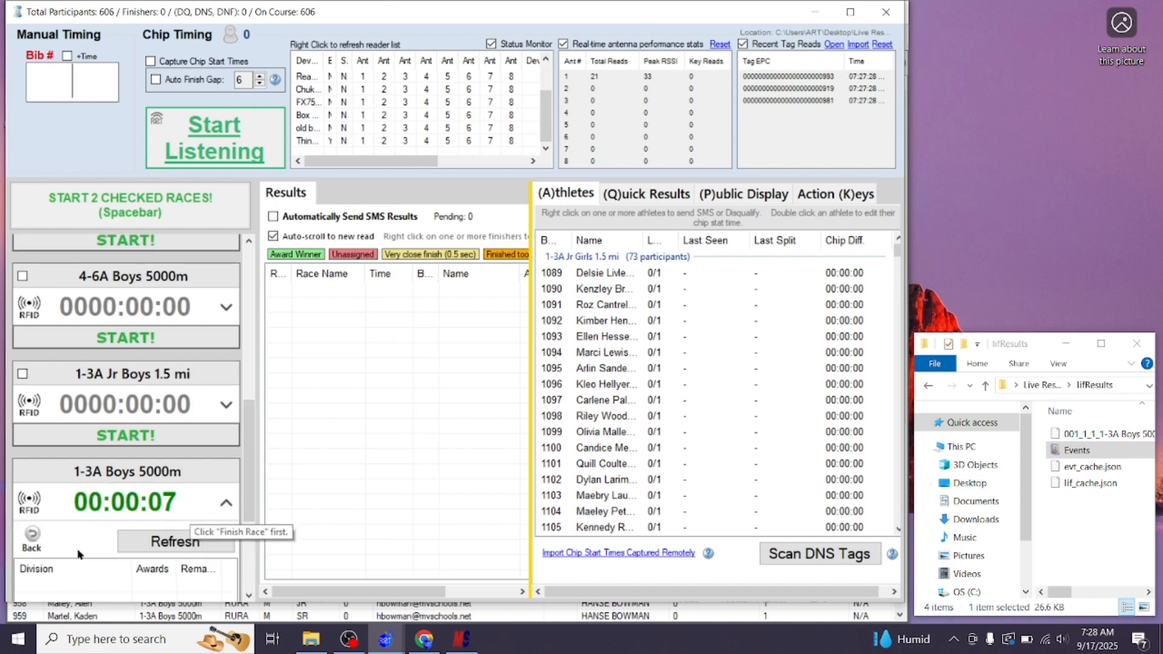
scroll(162, 535, "down", 1)
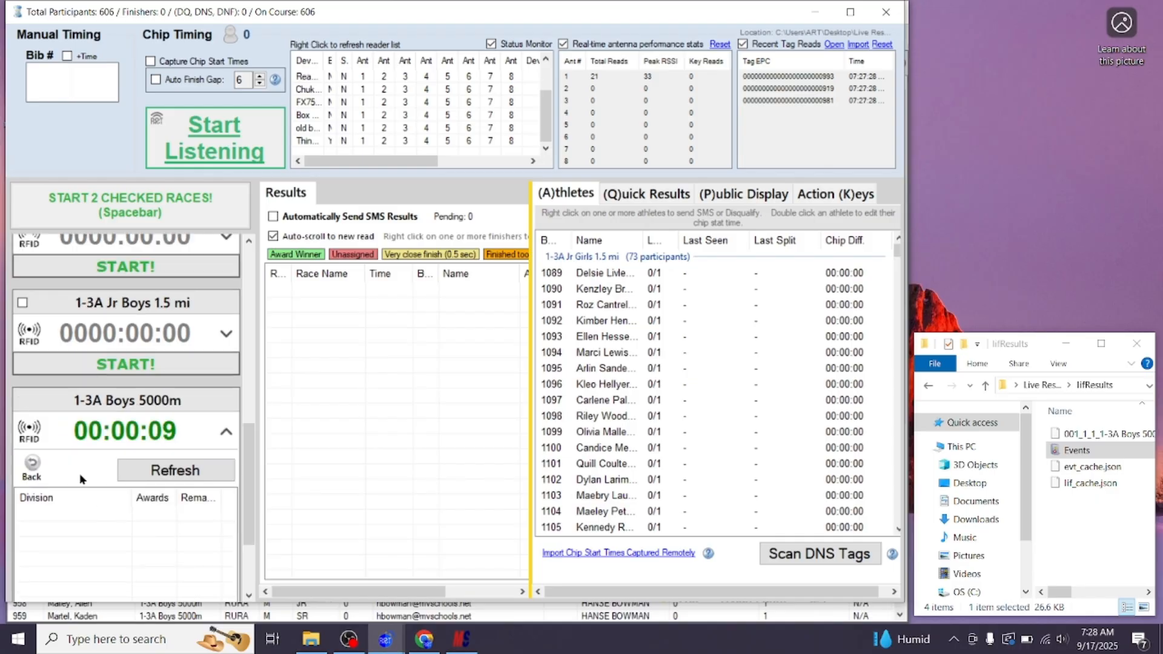
left_click(32, 464)
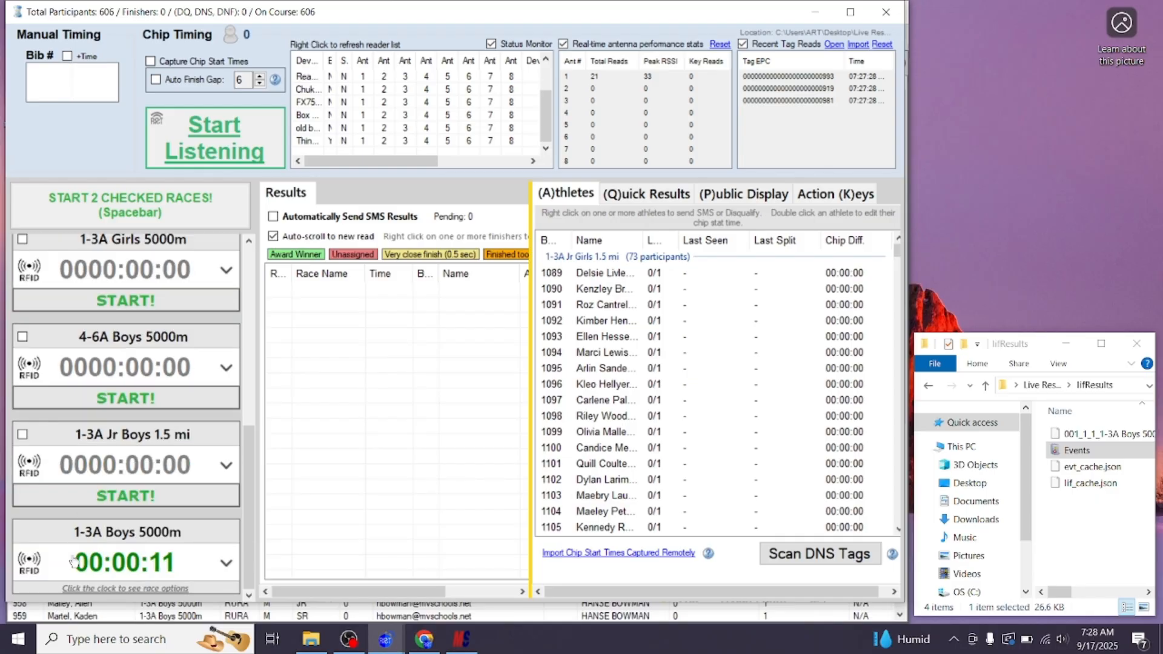
scroll(79, 567, "down", 1)
left_click(38, 552)
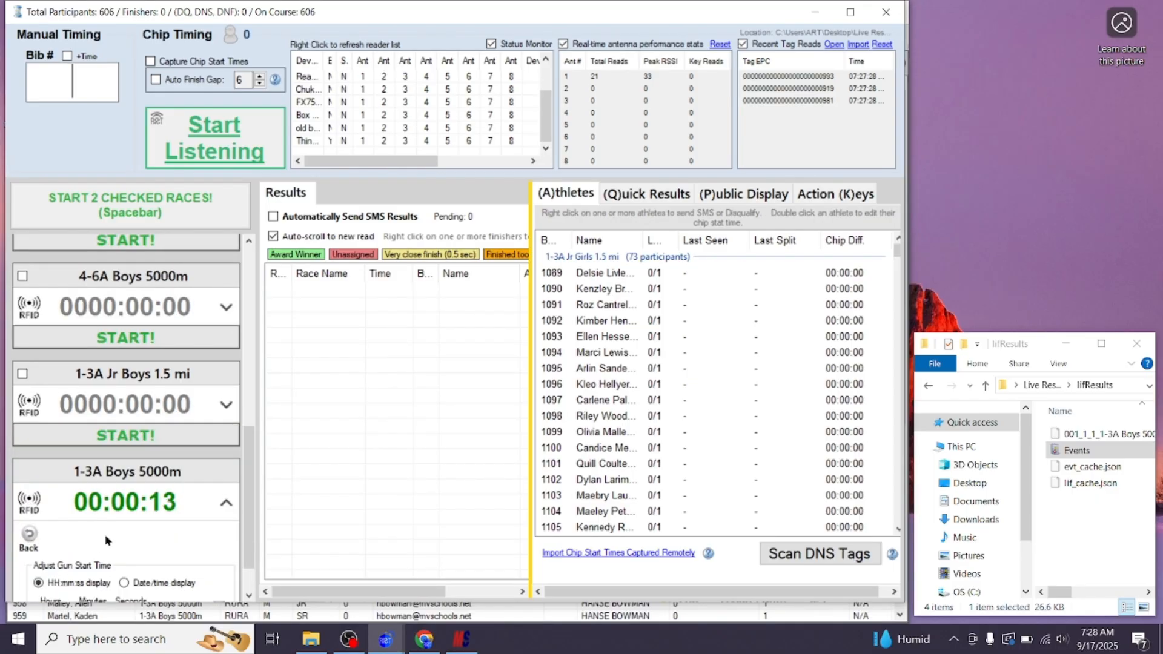
scroll(107, 541, "down", 1)
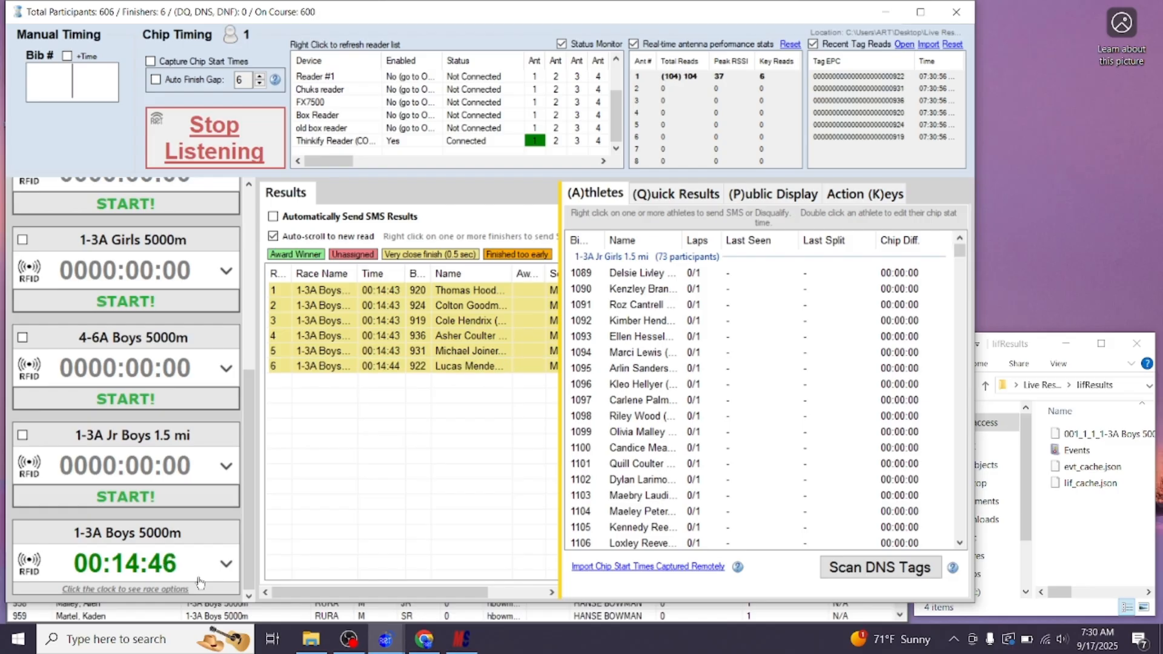
Step: Review the sync logs in MileSplit Live for the detected LIF entries, and minimize its window
left_click(461, 639)
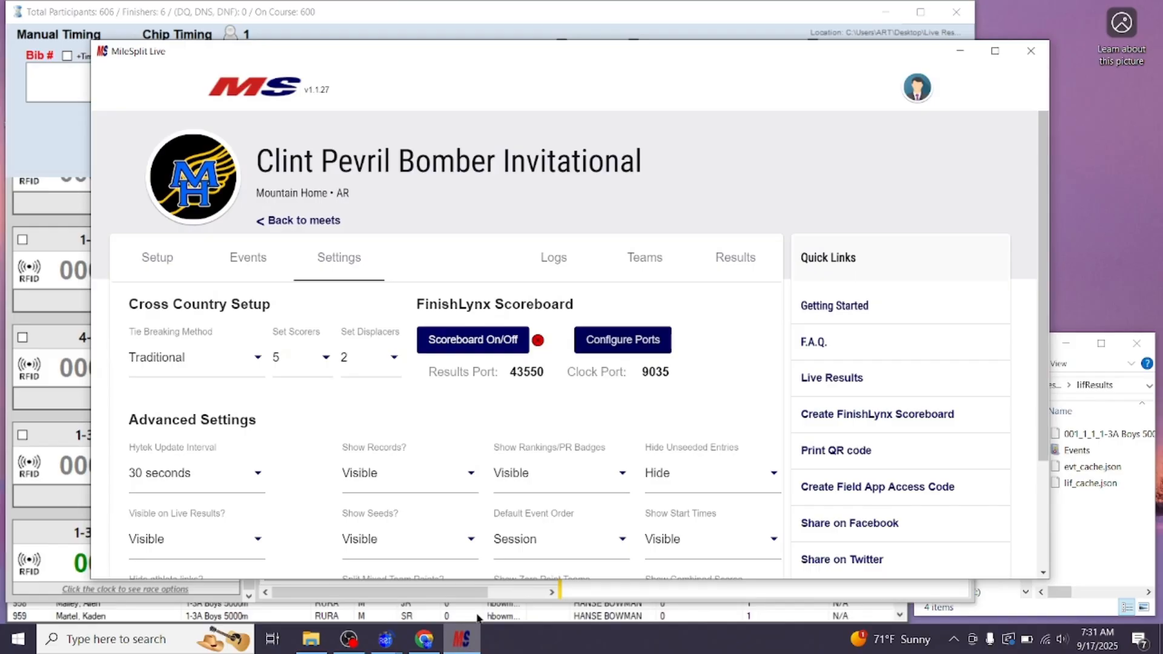
left_click(566, 262)
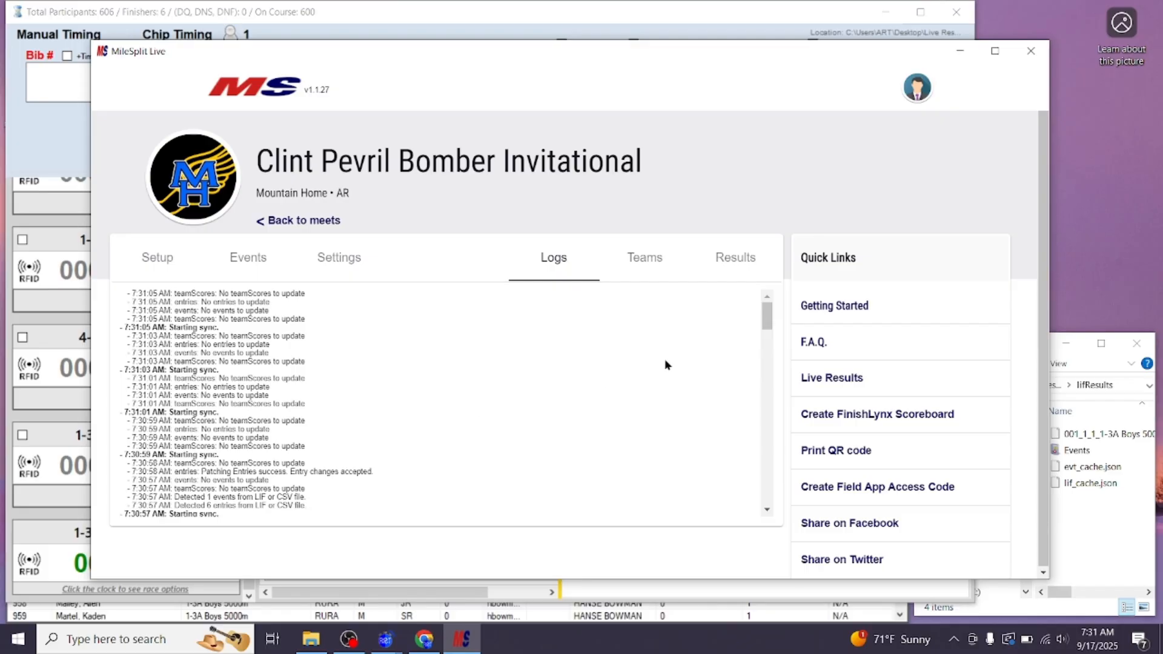
mouse_move(766, 316)
left_mouse_down()
mouse_move(766, 490)
mouse_move(774, 330)
left_mouse_up()
left_click(959, 51)
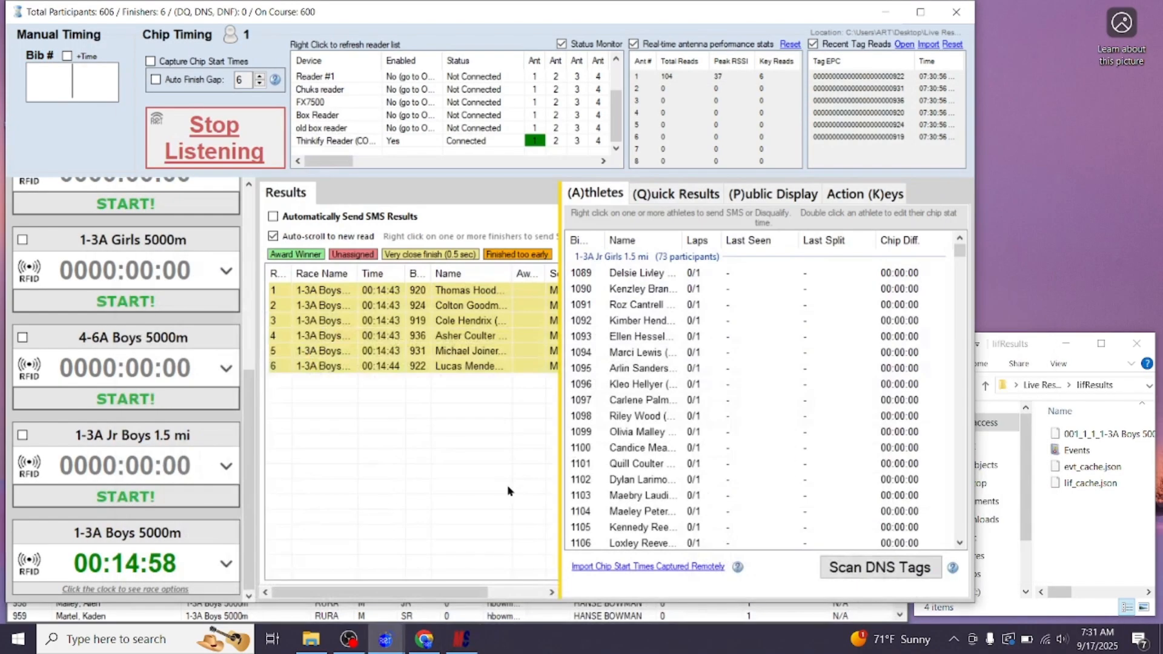
Step: Open the 1-3A Boys 5000m results on the live results page in Chrome and review the listed finishers
left_click(462, 638)
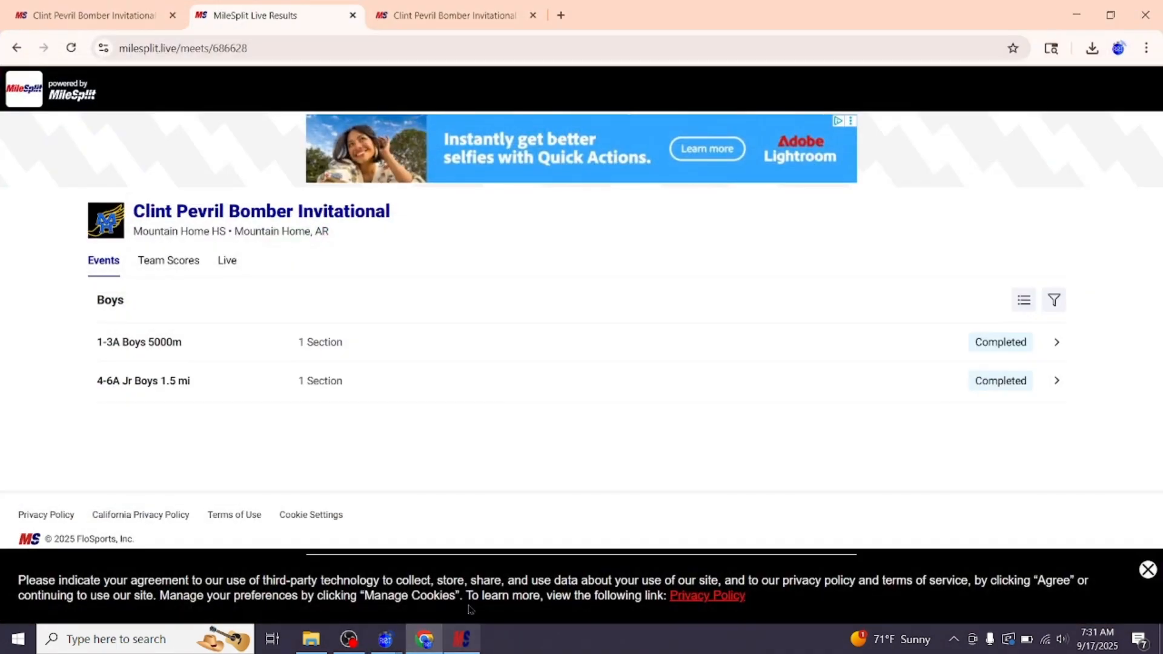
left_click(162, 346)
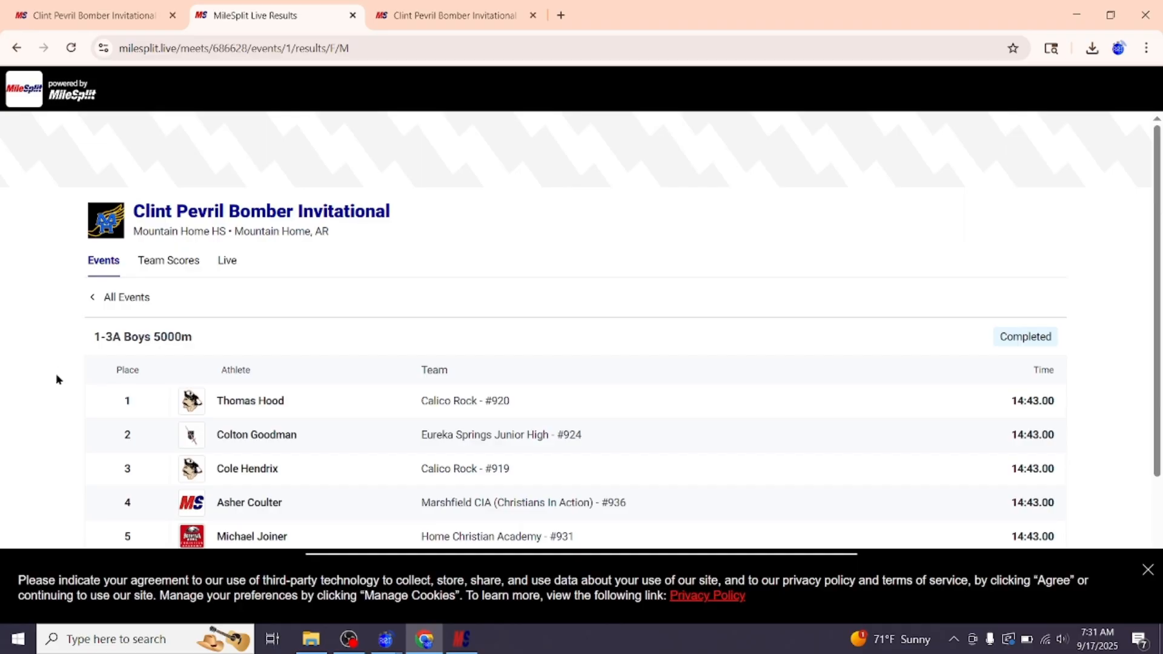
scroll(52, 410, "down", 2)
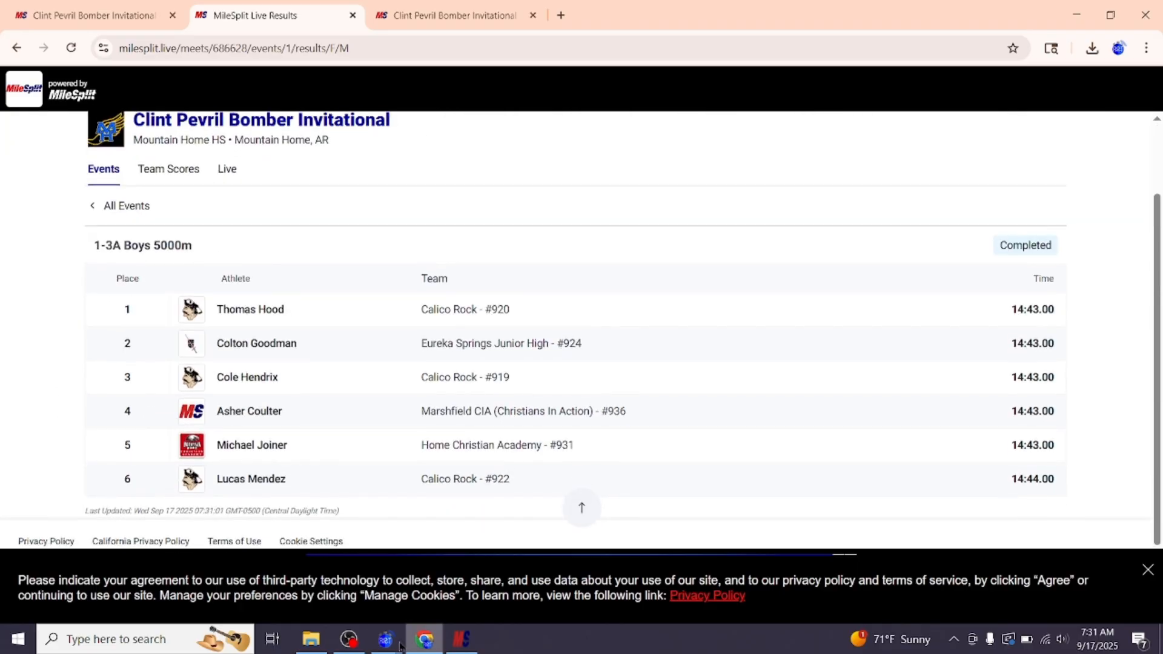
Step: Return to the race timing window, look through the athlete list, and manually record a finish for bib 967
mouse_move(387, 642)
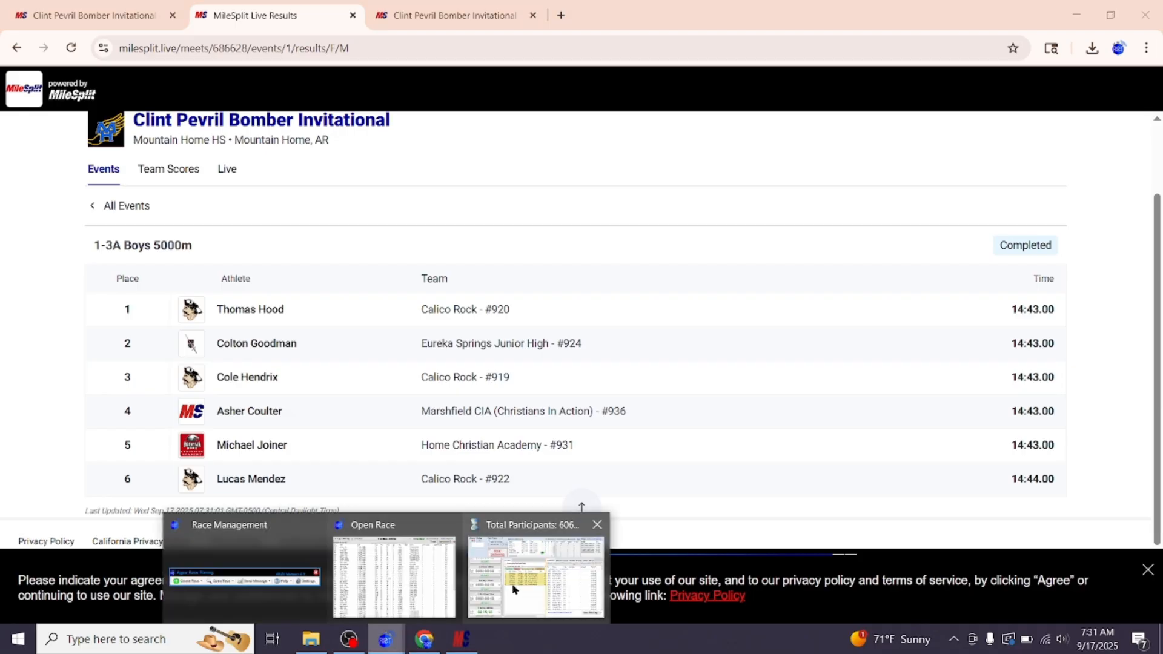
left_click(512, 584)
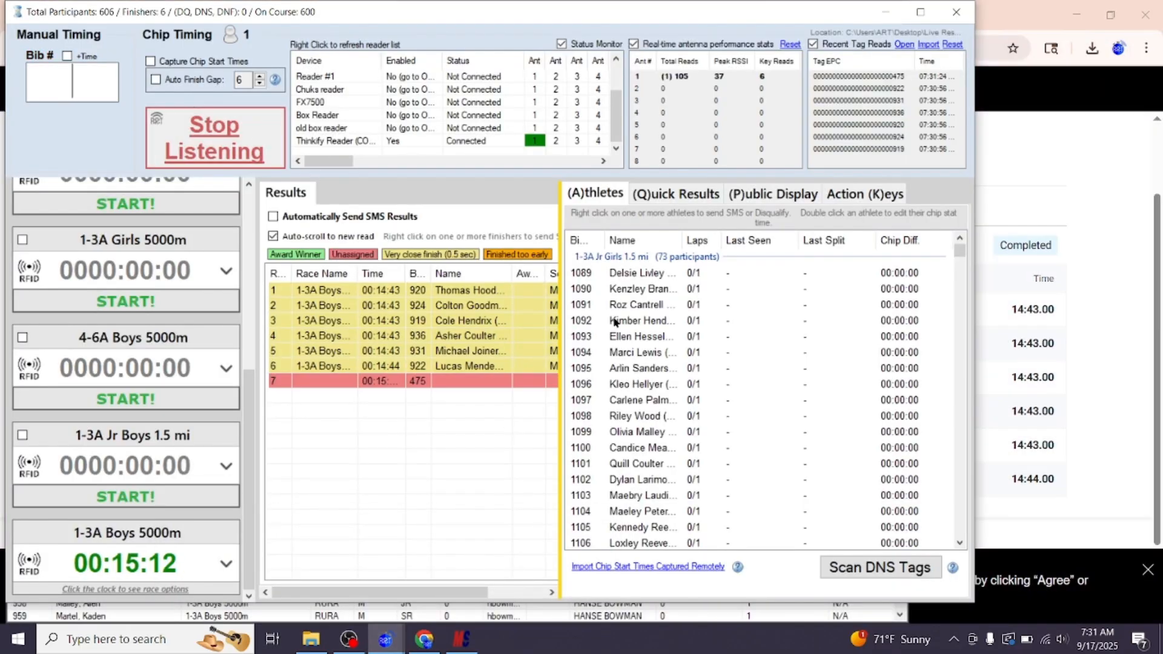
scroll(628, 381, "down", 20)
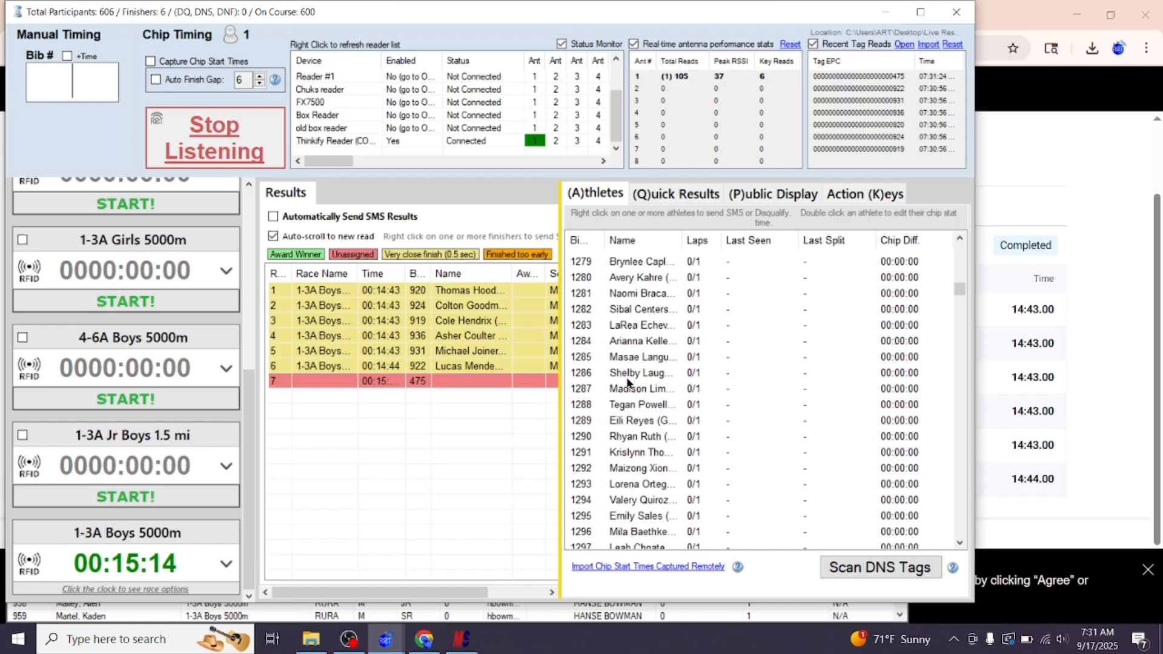
left_click_drag(959, 295, 962, 533)
left_click(576, 254)
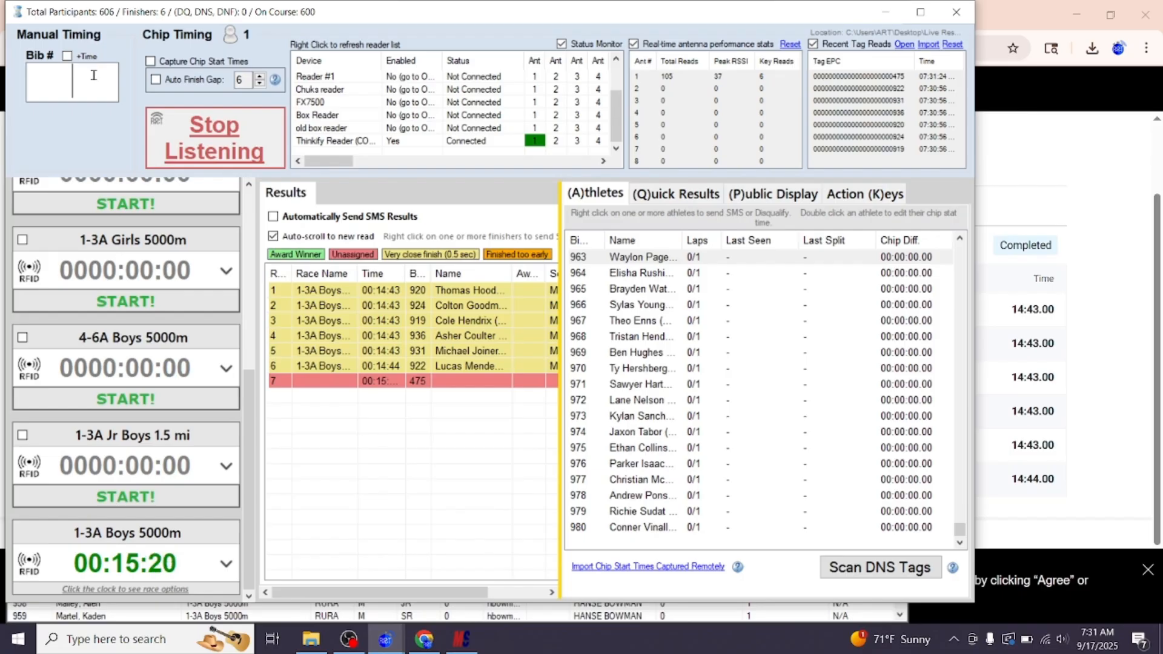
type("967")
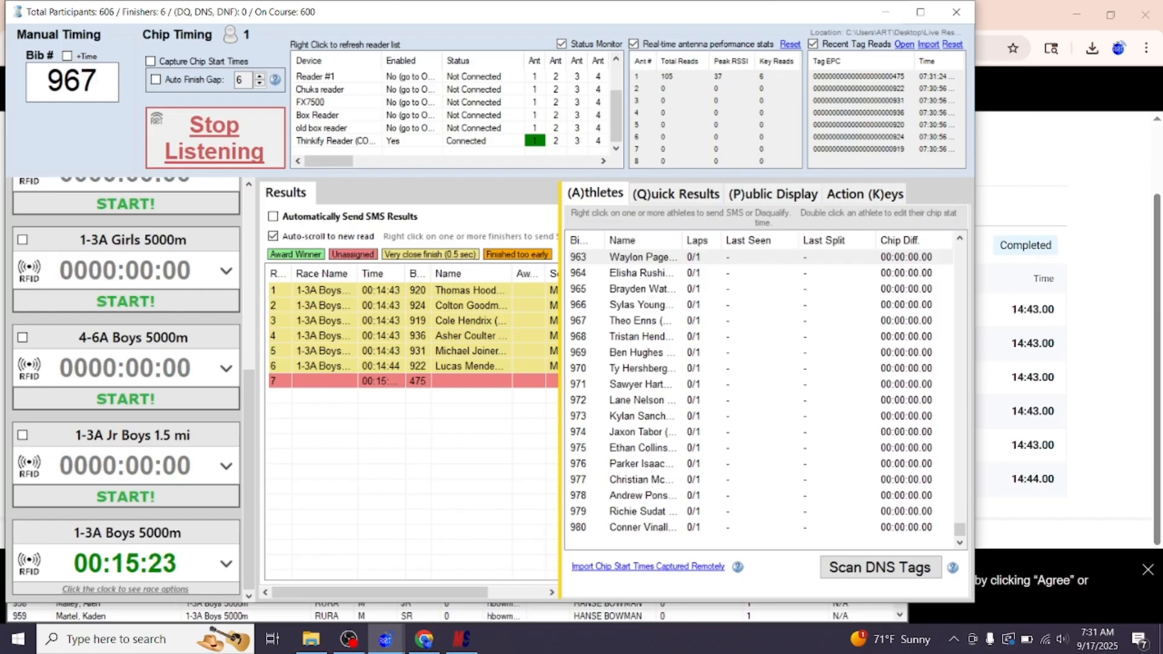
key("Return")
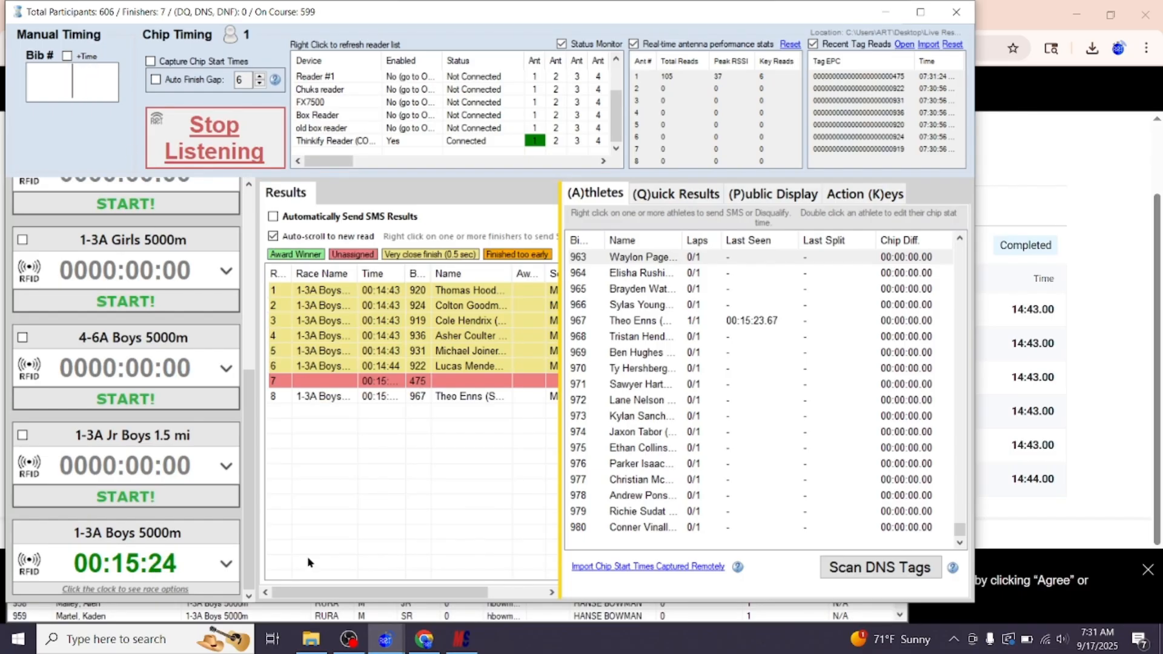
Step: Switch back to Chrome to check the updated 1-3A Boys 5000m live results, and dismiss the cookie notice
left_click(423, 639)
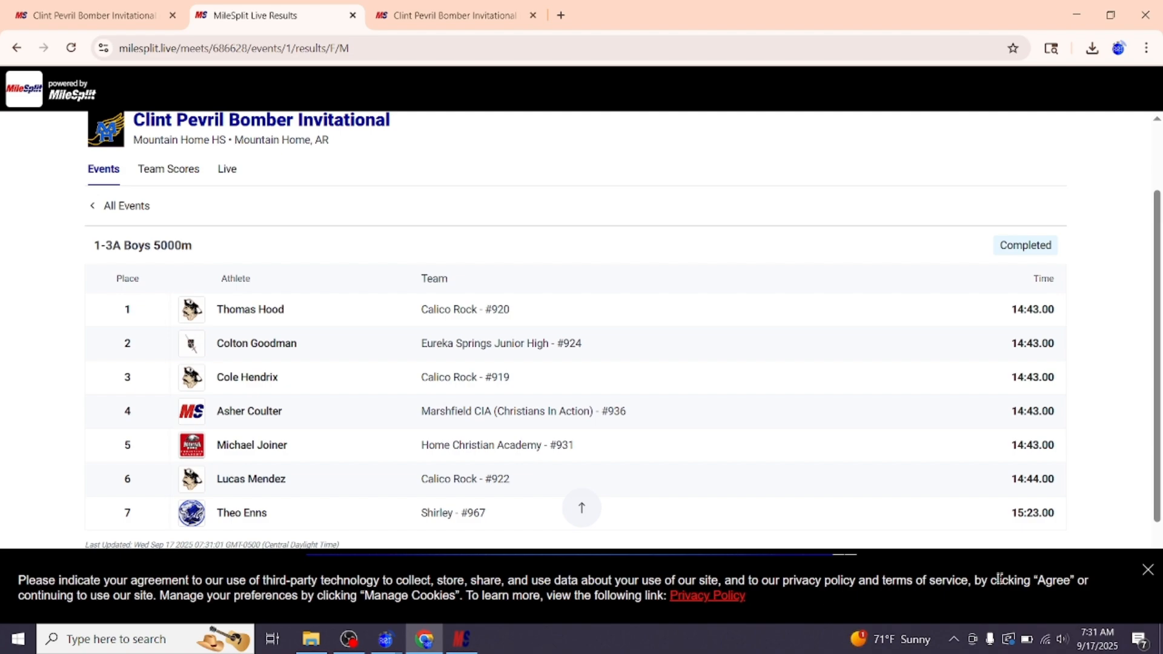
left_click(1145, 569)
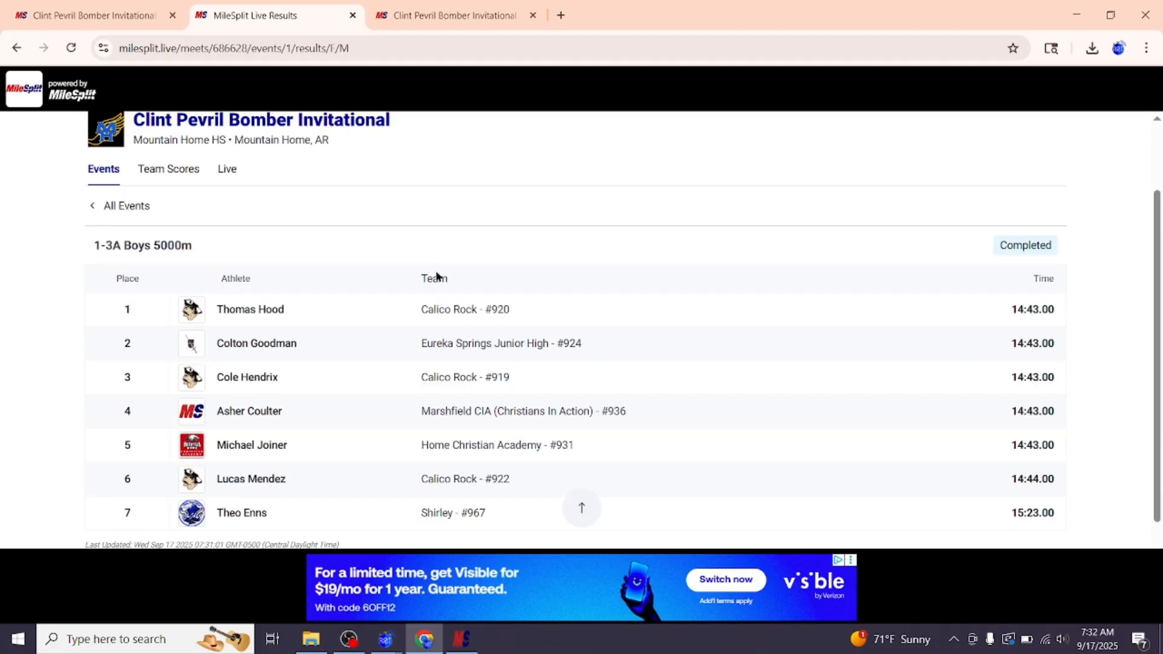
Step: Return to the race timing window and open the gun start time adjustment for the 1-3A Boys 5000m race in Date/time display
left_click(1065, 18)
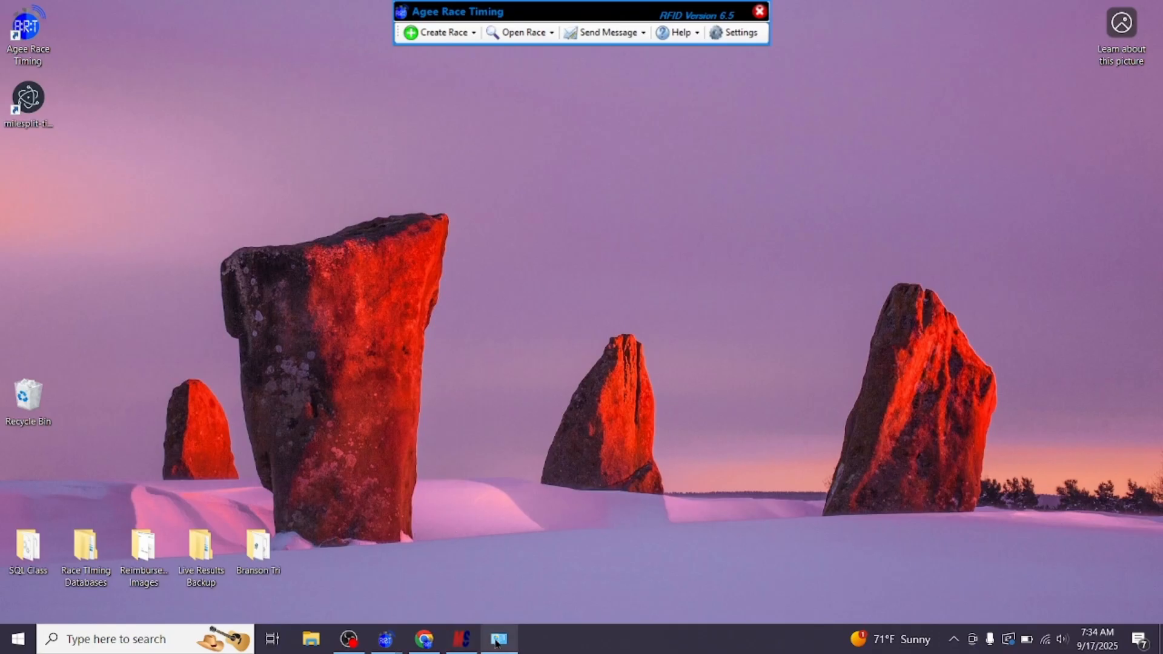
mouse_move(383, 649)
left_click(460, 591)
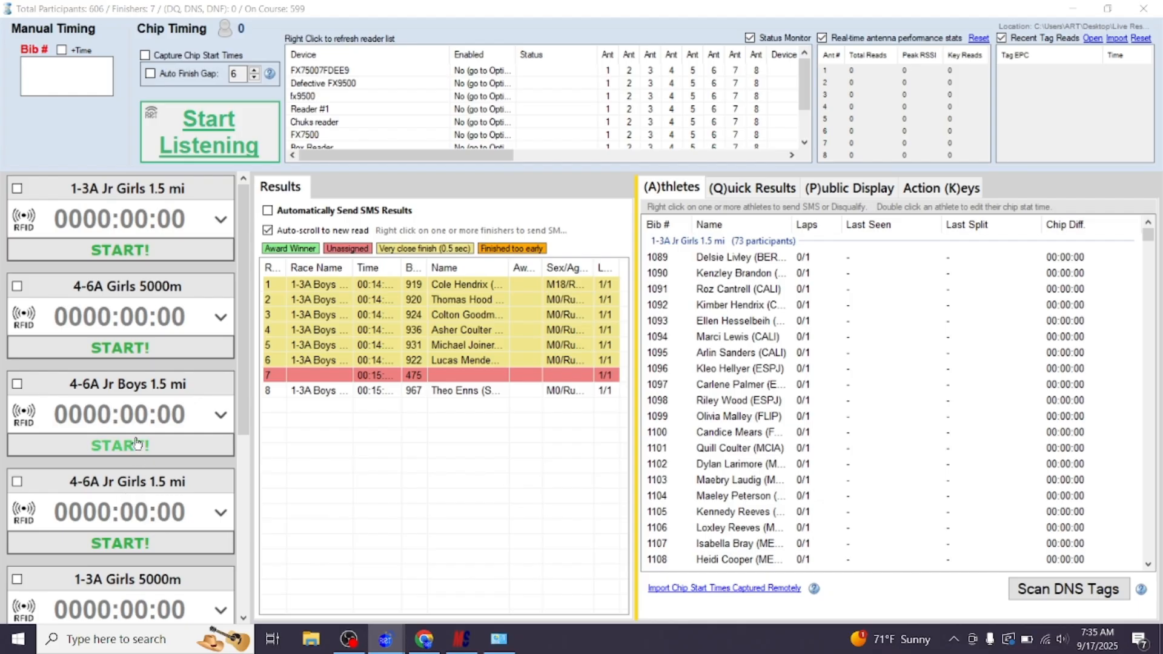
scroll(115, 521, "down", 5)
scroll(104, 596, "down", 1)
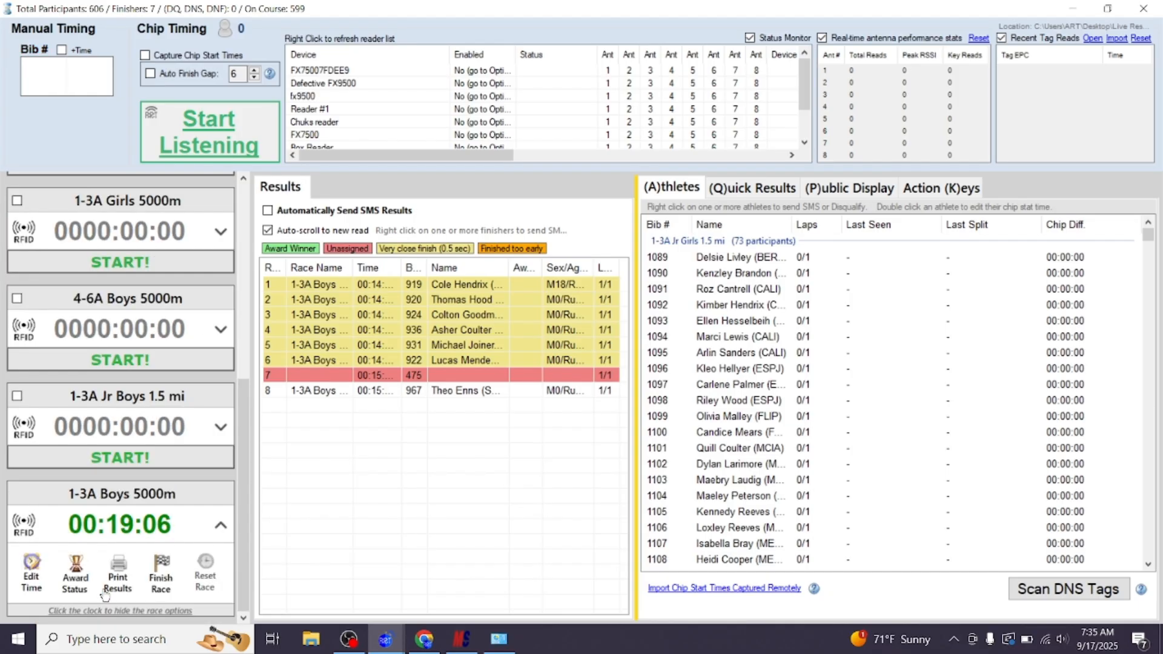
left_click(34, 581)
scroll(121, 545, "down", 1)
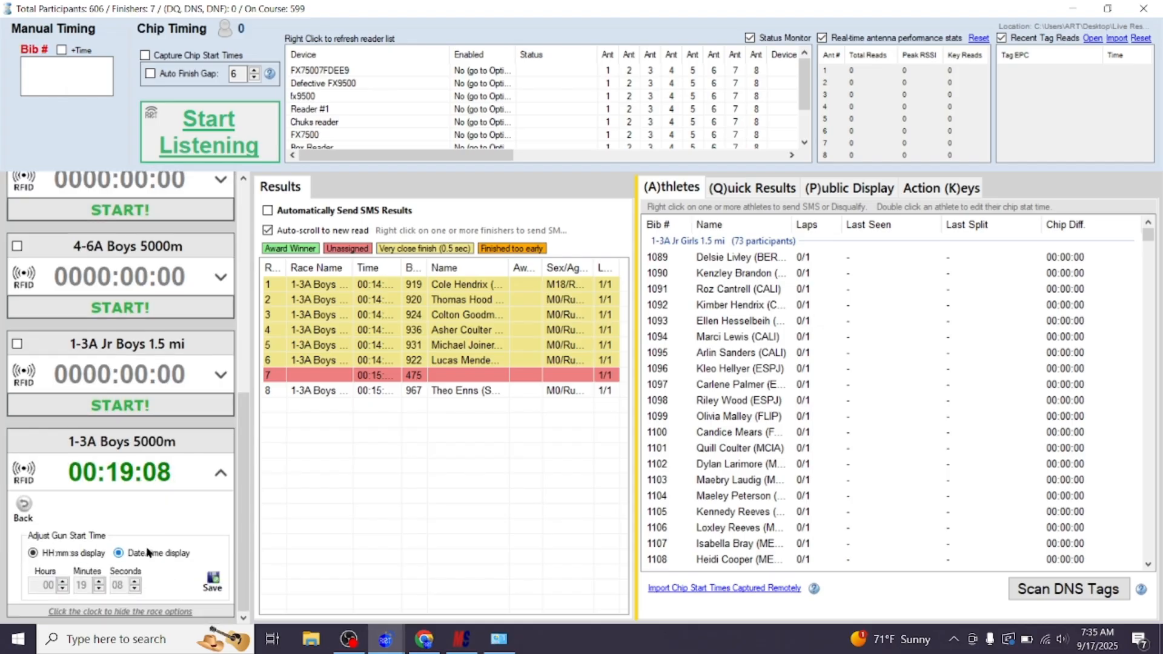
left_click(119, 552)
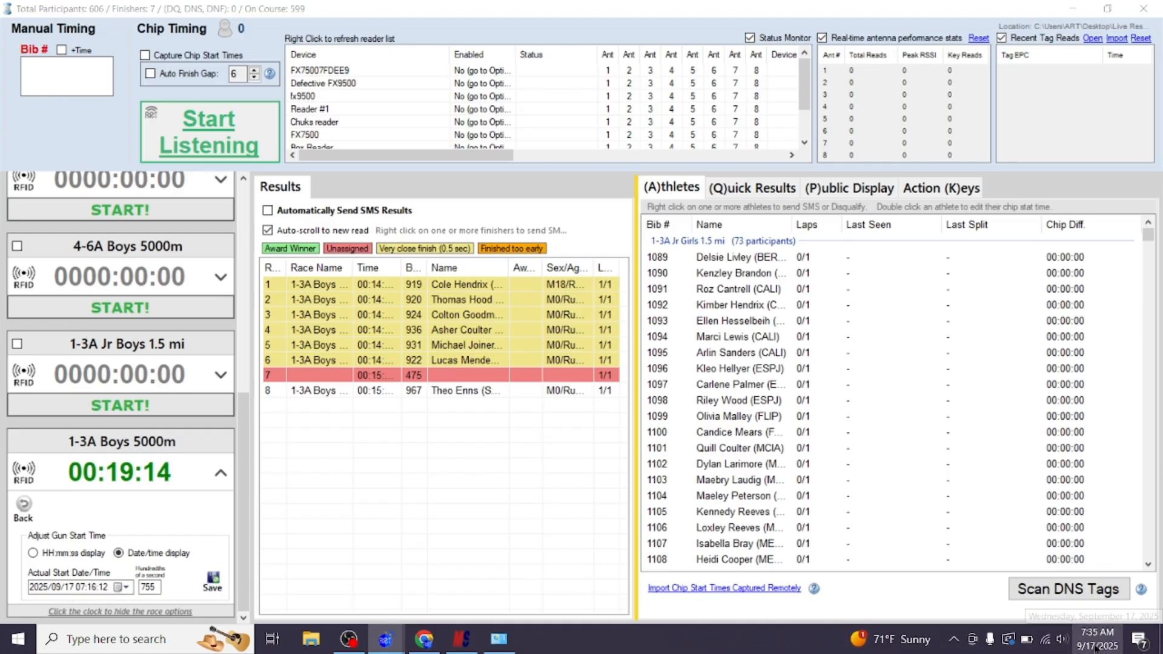
Step: Move the 1-3A Boys 5000m gun start time one hour forward, save it, and compare it with the system clock
left_click(1096, 639)
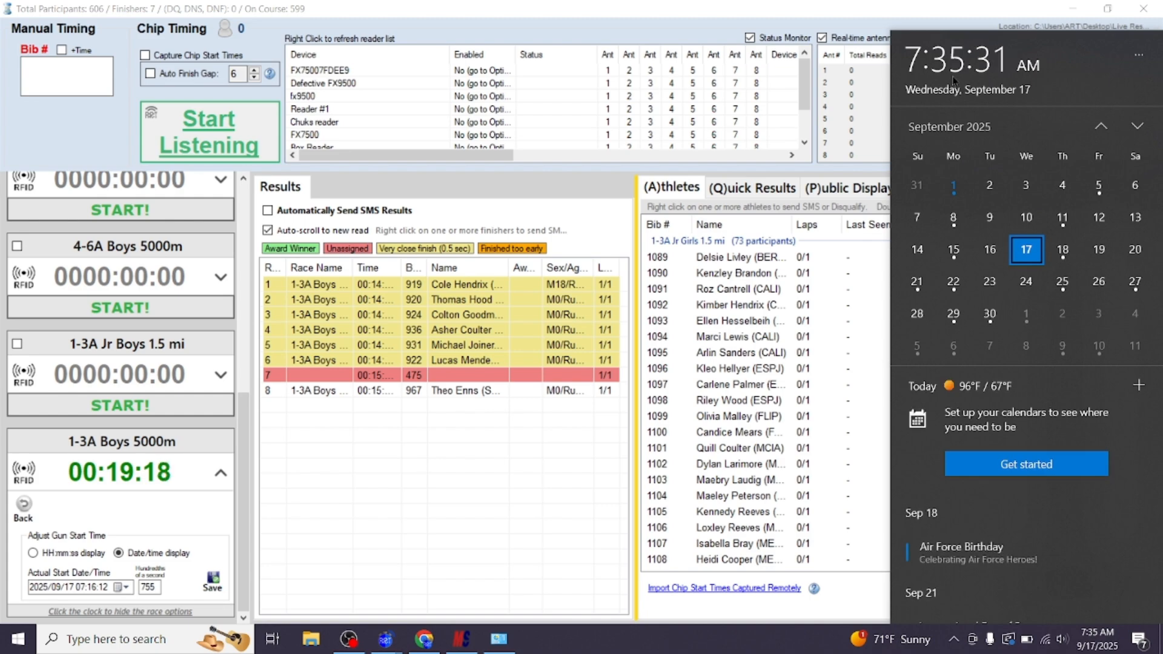
left_click(85, 589)
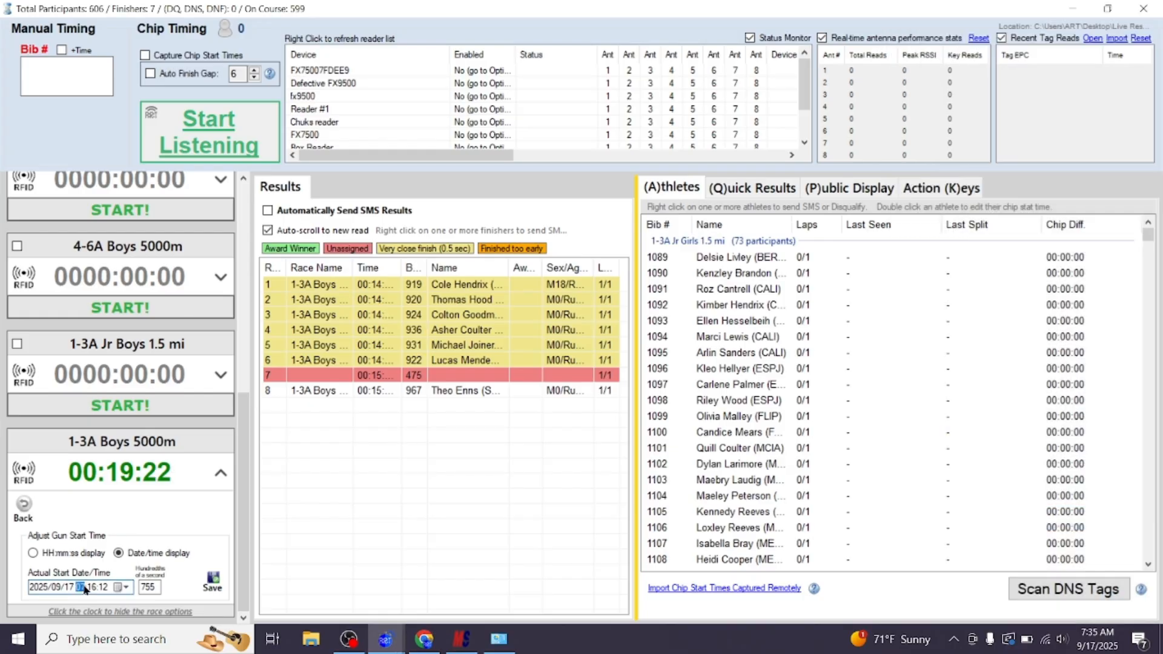
left_click(213, 581)
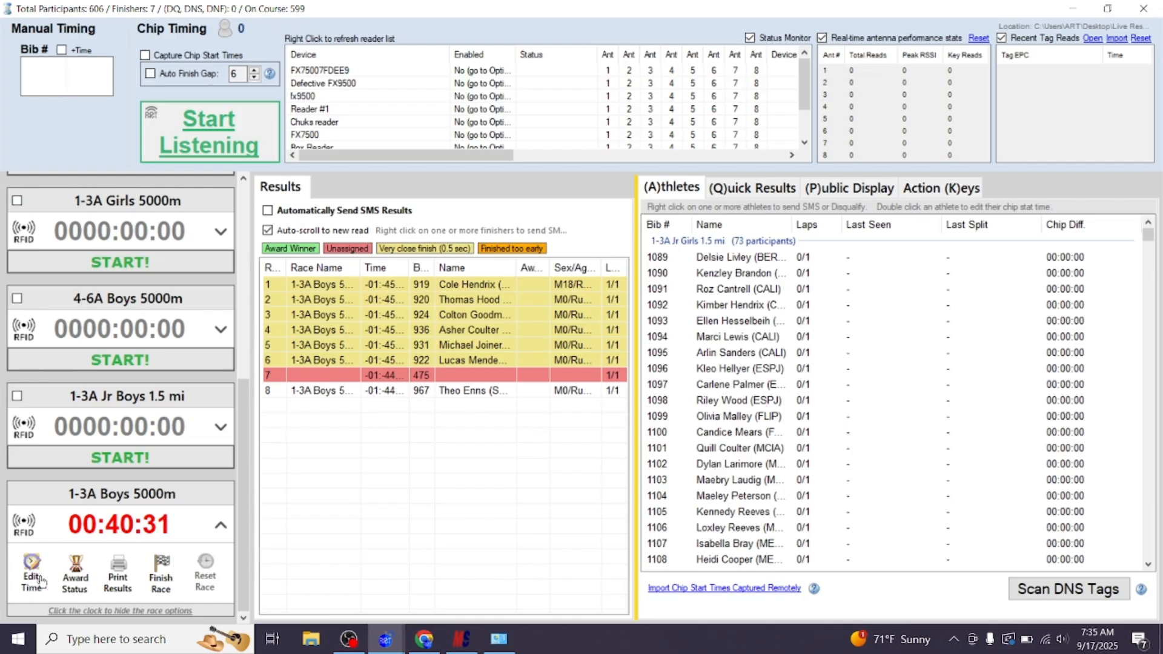
left_click(1095, 639)
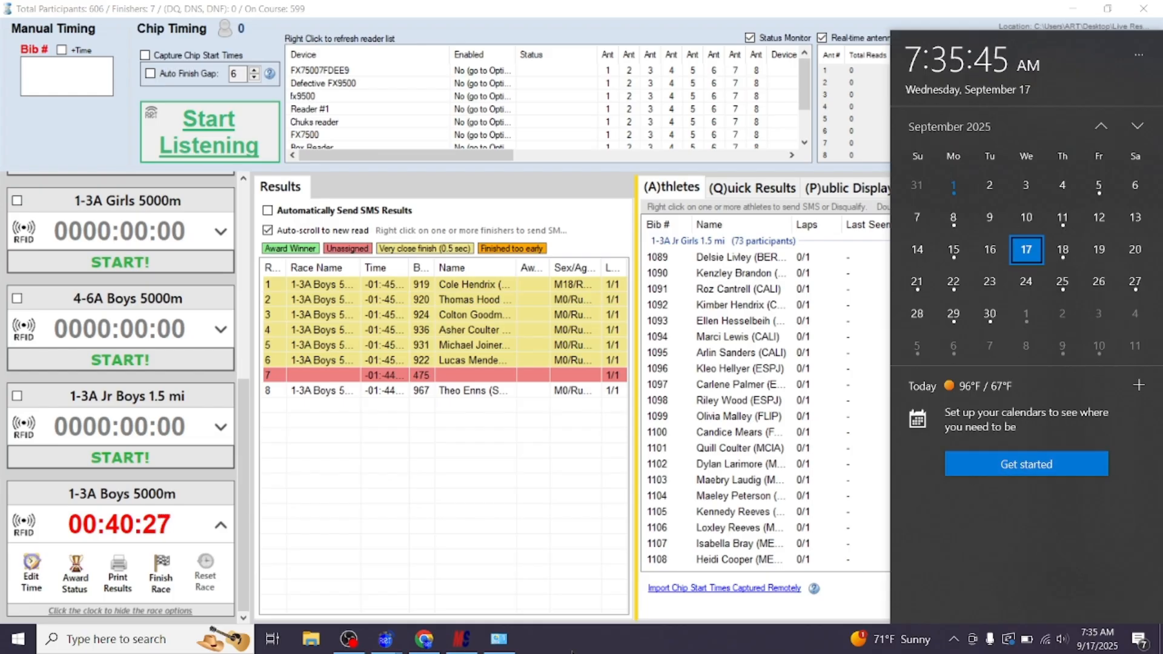
Step: Open Date and Time in the Windows Control Panel and change the time zone to (UTC-05:00) Eastern Time (US & Canada)
left_click(142, 650)
type("control")
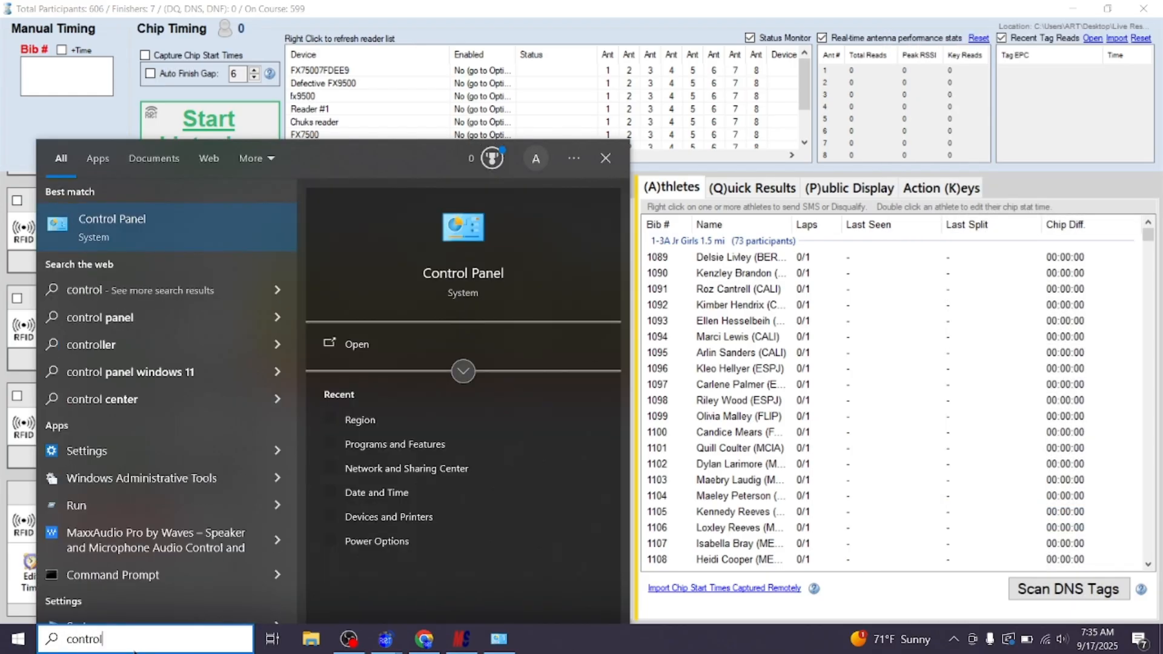
key("Return")
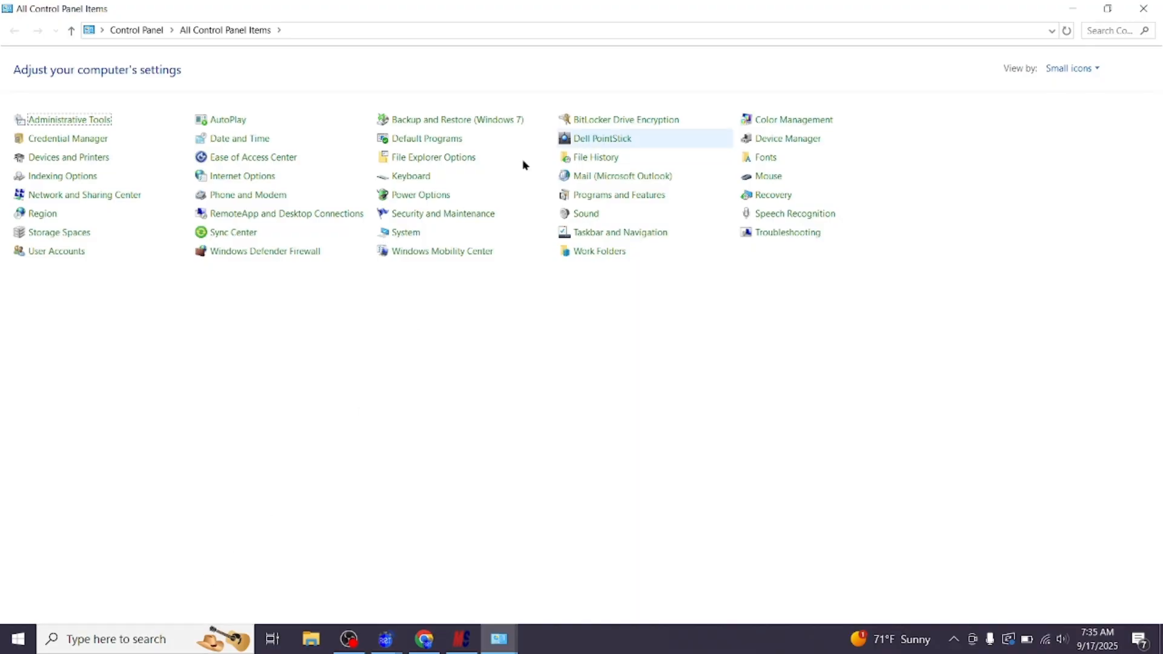
left_click(230, 141)
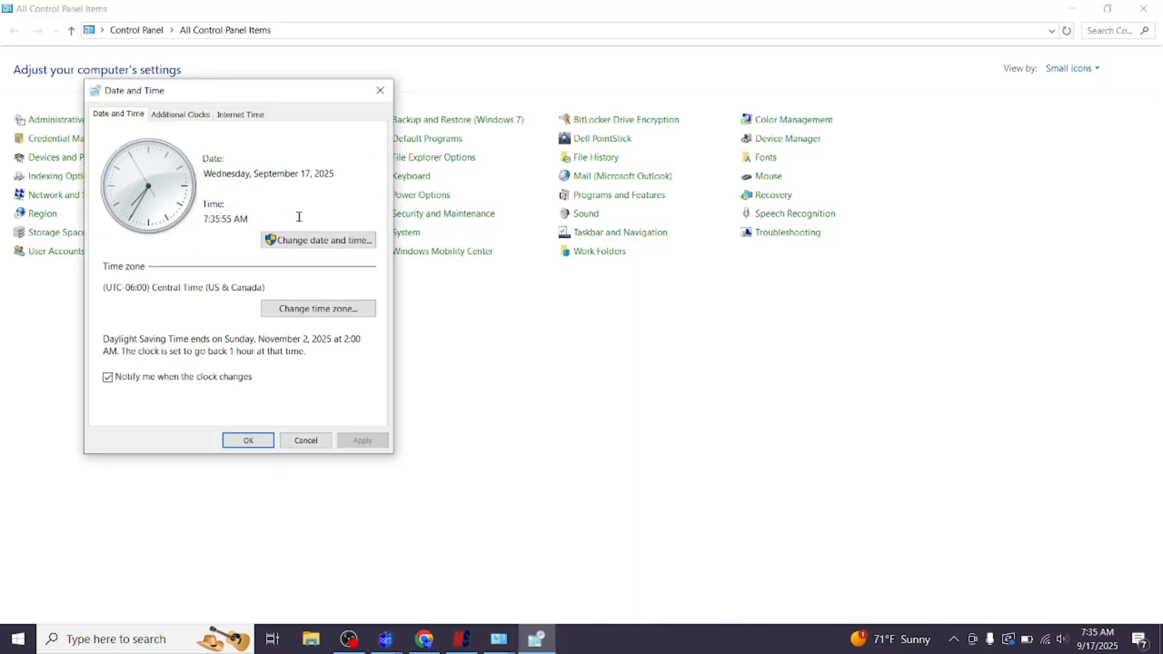
left_click(314, 314)
left_click(240, 180)
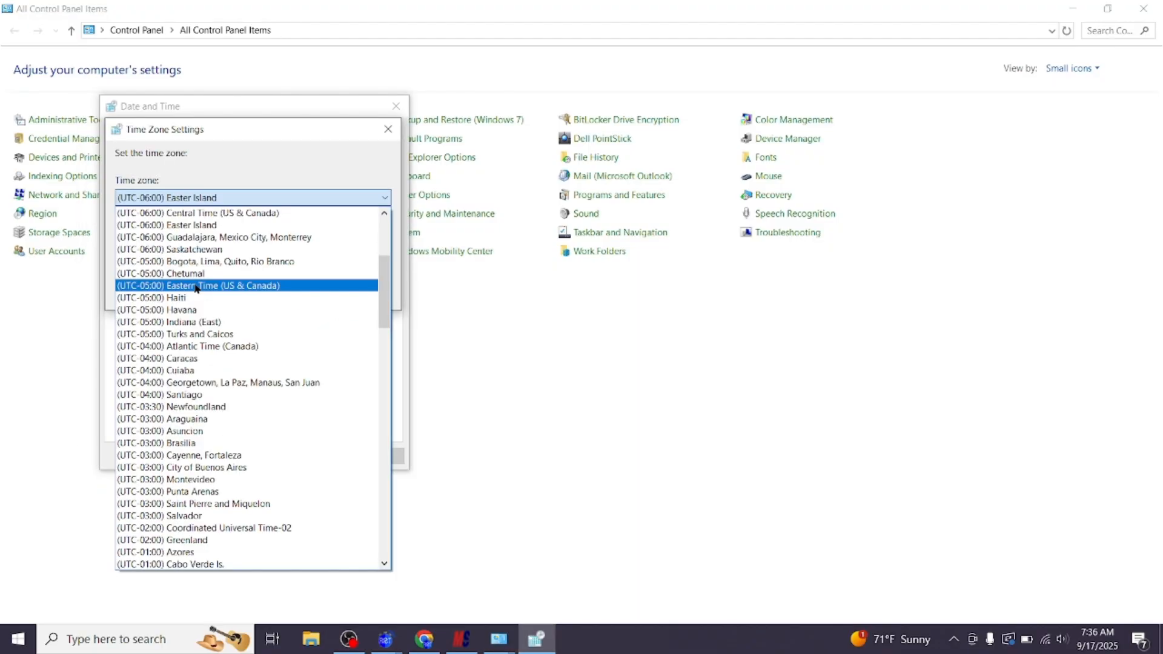
left_click(245, 286)
left_click(297, 286)
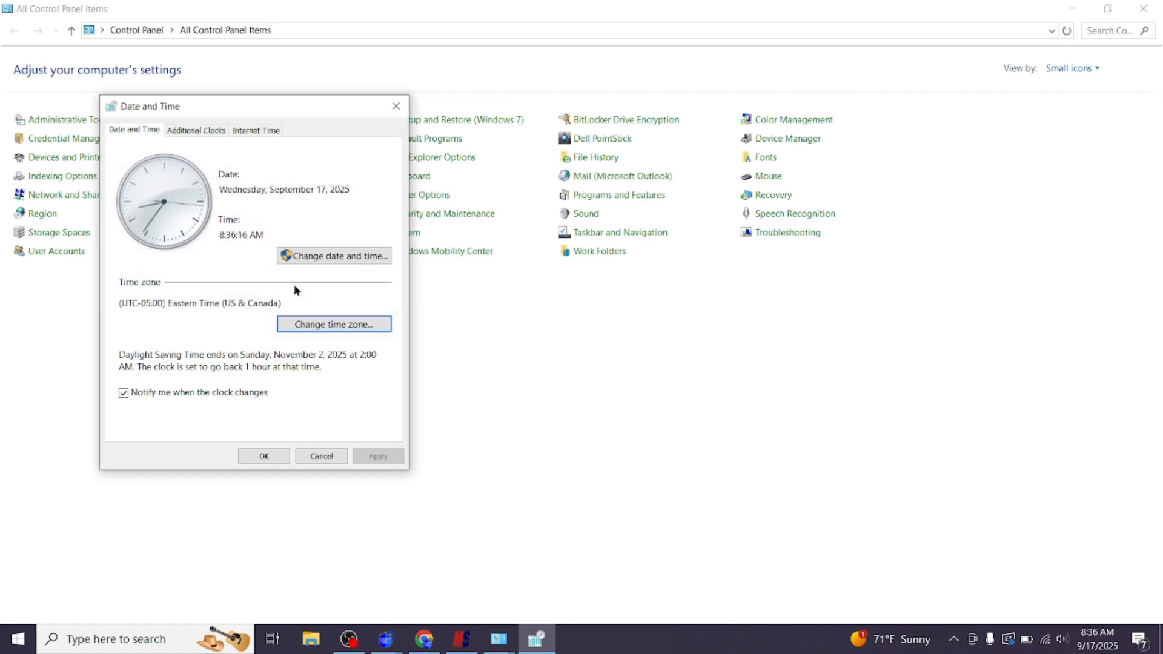
left_click(281, 458)
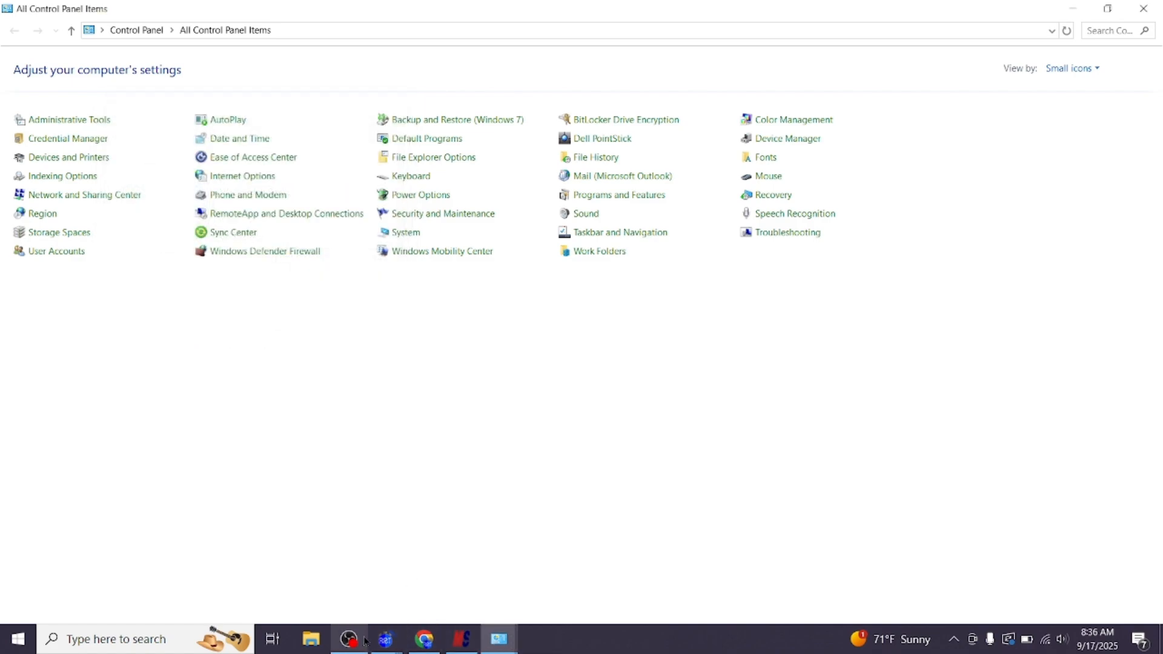
Step: Return to the race timing window to check the 1-3A Boys 5000m clock, and switch back to the Control Panel
mouse_move(384, 642)
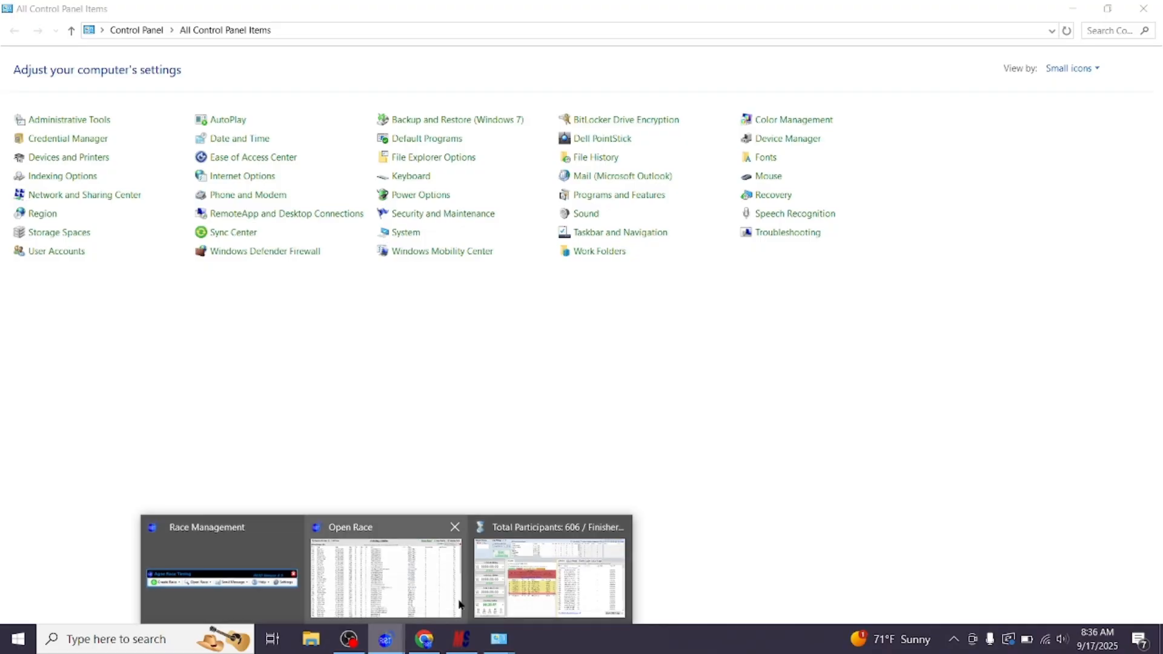
left_click(555, 599)
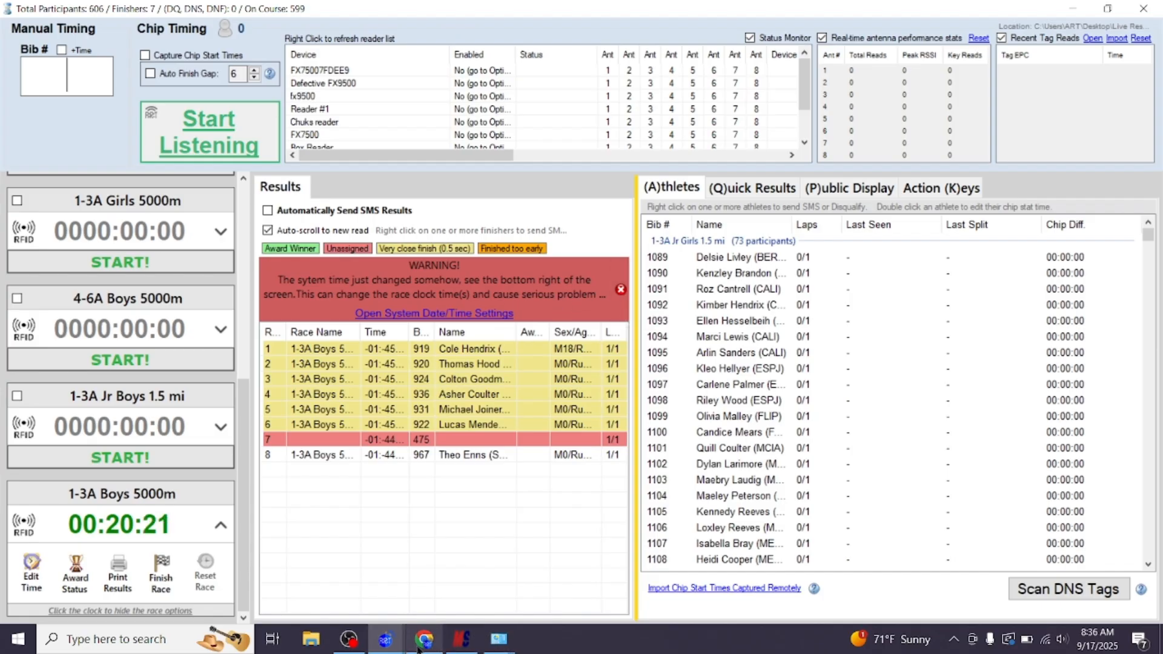
mouse_move(492, 650)
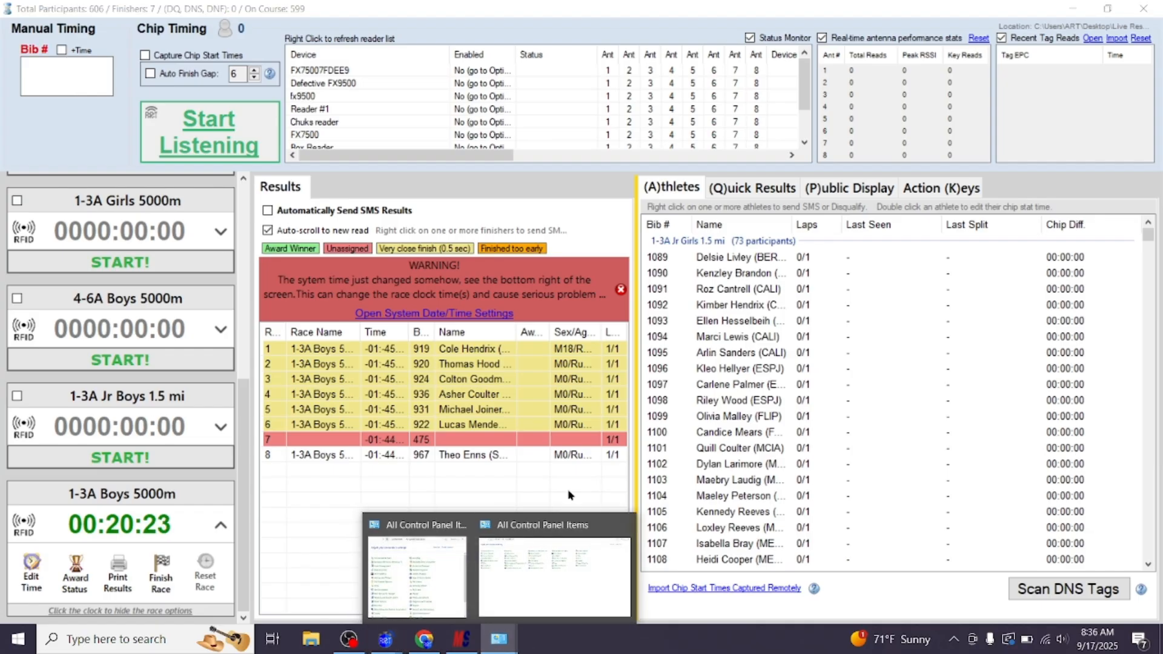
left_click(519, 590)
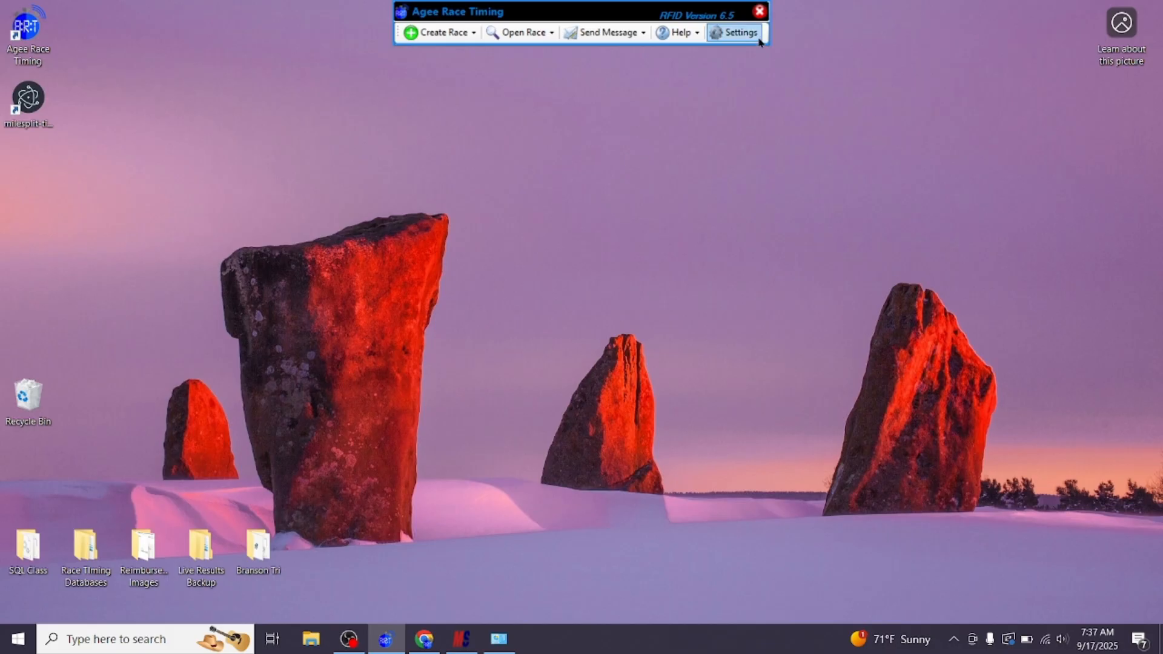
Step: Turn off the public display's Display Milliseconds option in Agee Race Timing's advanced settings, and save the settings
left_click(749, 36)
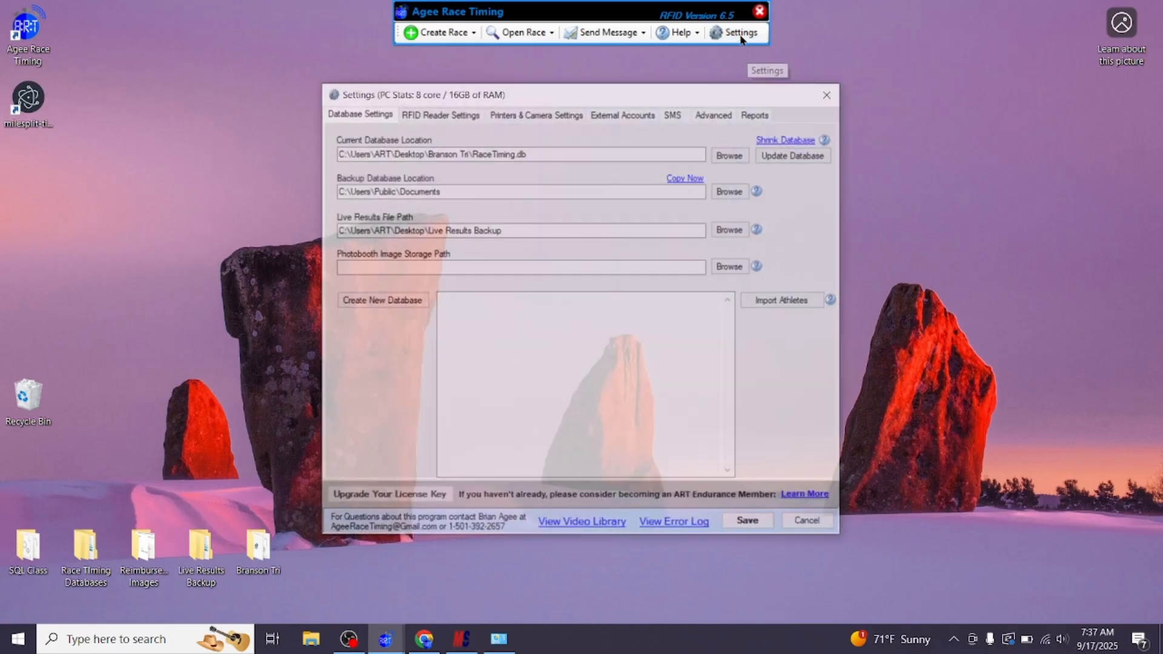
left_click(709, 113)
left_click(495, 393)
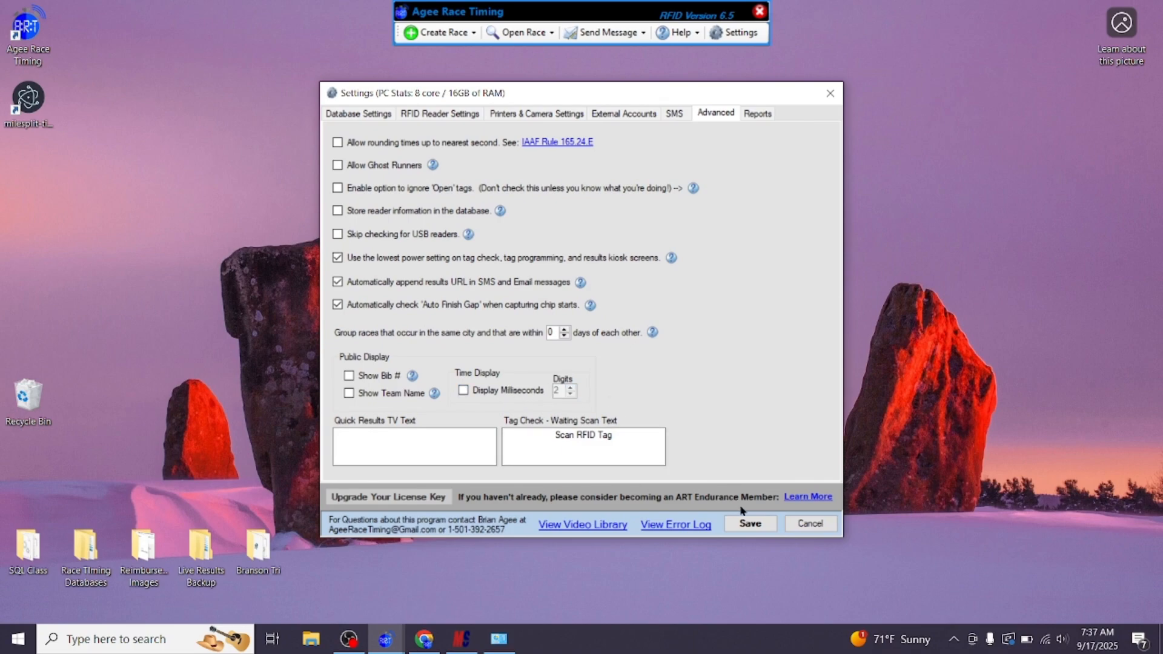
left_click(749, 522)
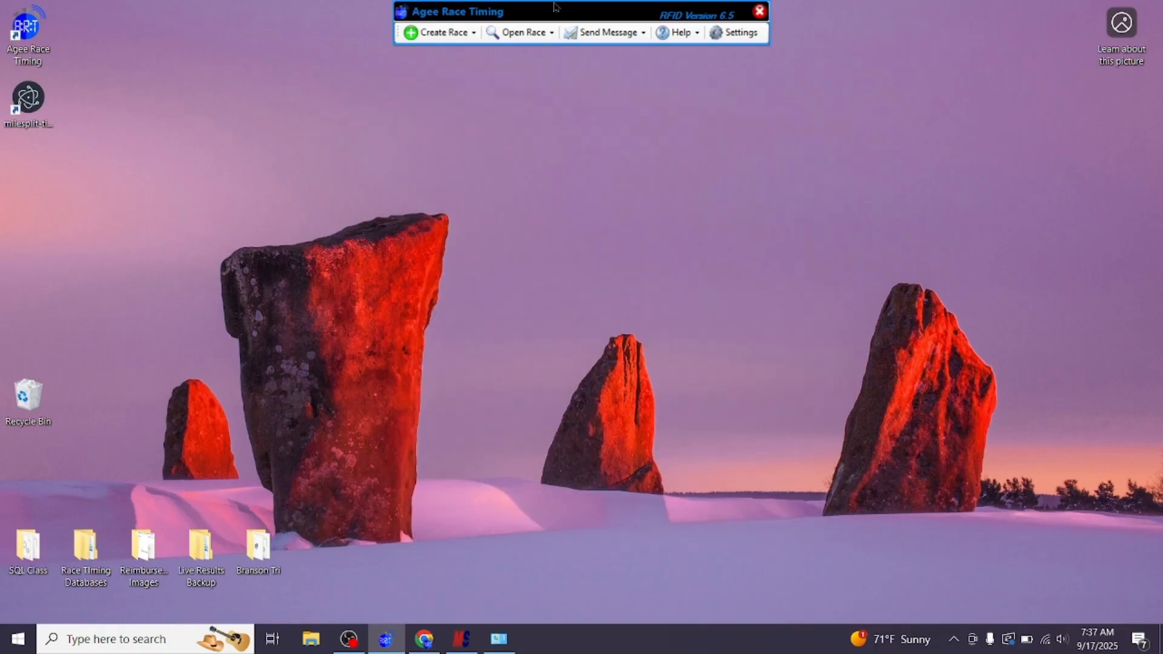
Step: Open all of today's races for timing, decline automatic SMS results, and show the Public Display options
left_click(518, 33)
left_click(534, 138)
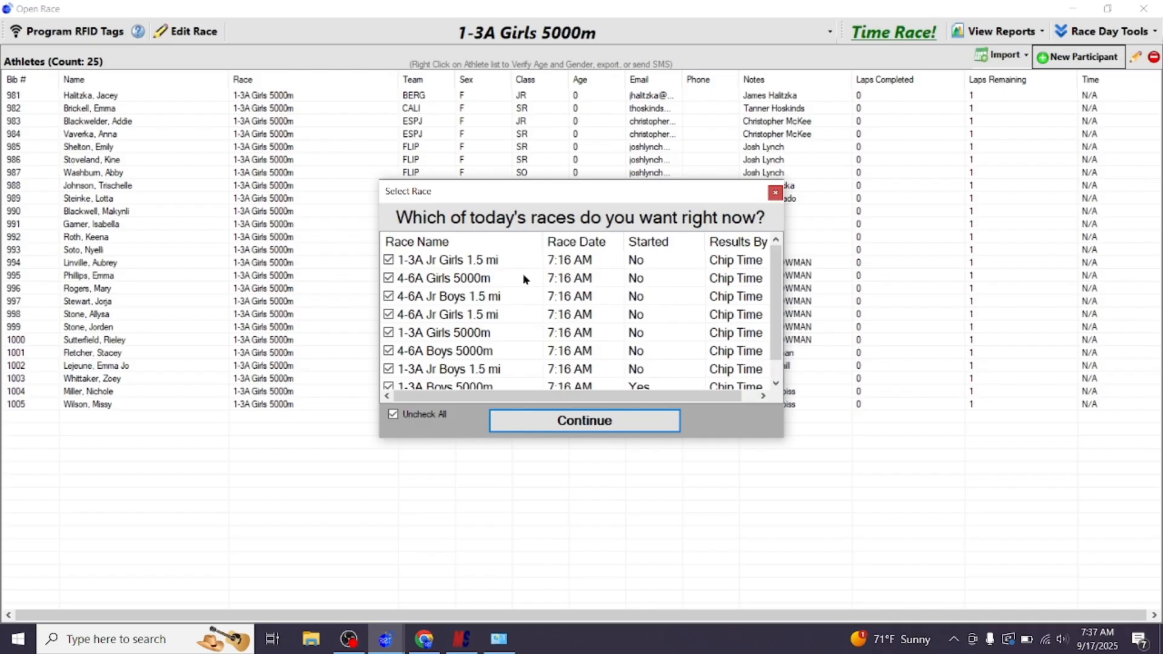
left_click(535, 420)
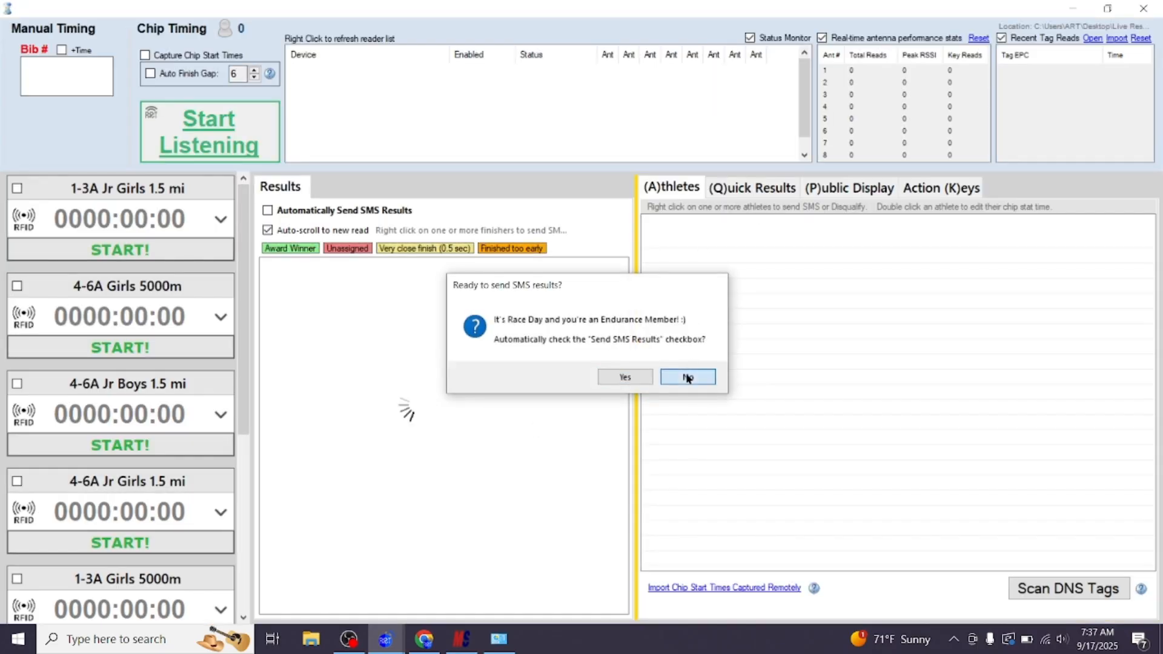
left_click(687, 377)
left_click(917, 189)
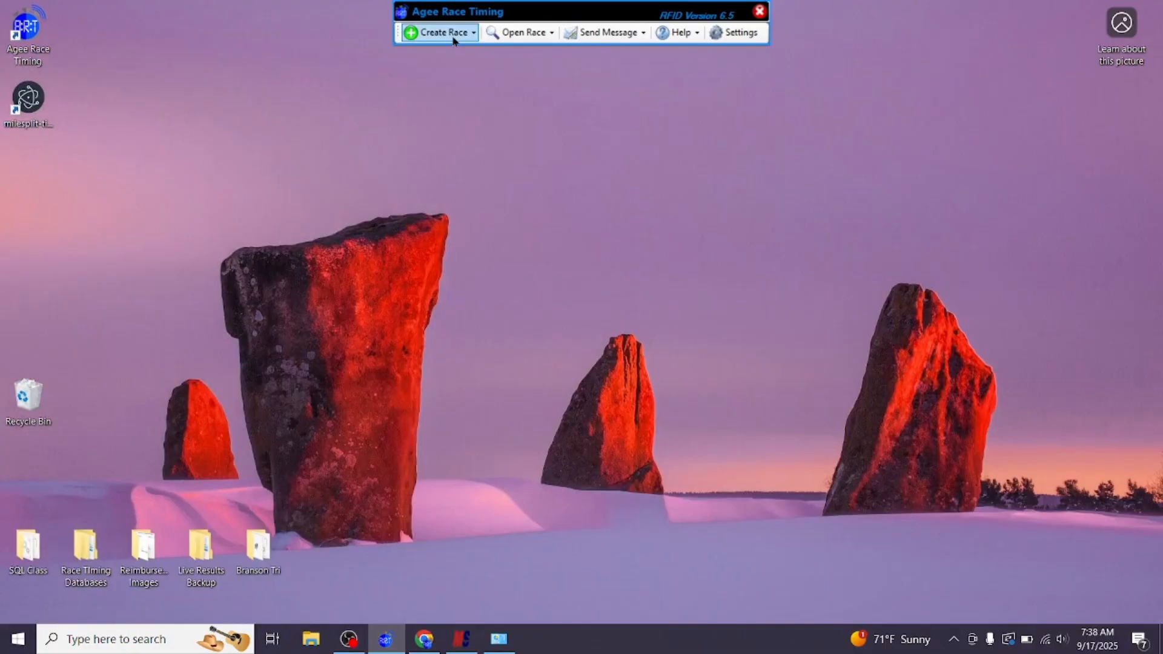
Step: Open the list of RunSignUp account races for race creation, and widen its window and race name column
left_click(449, 34)
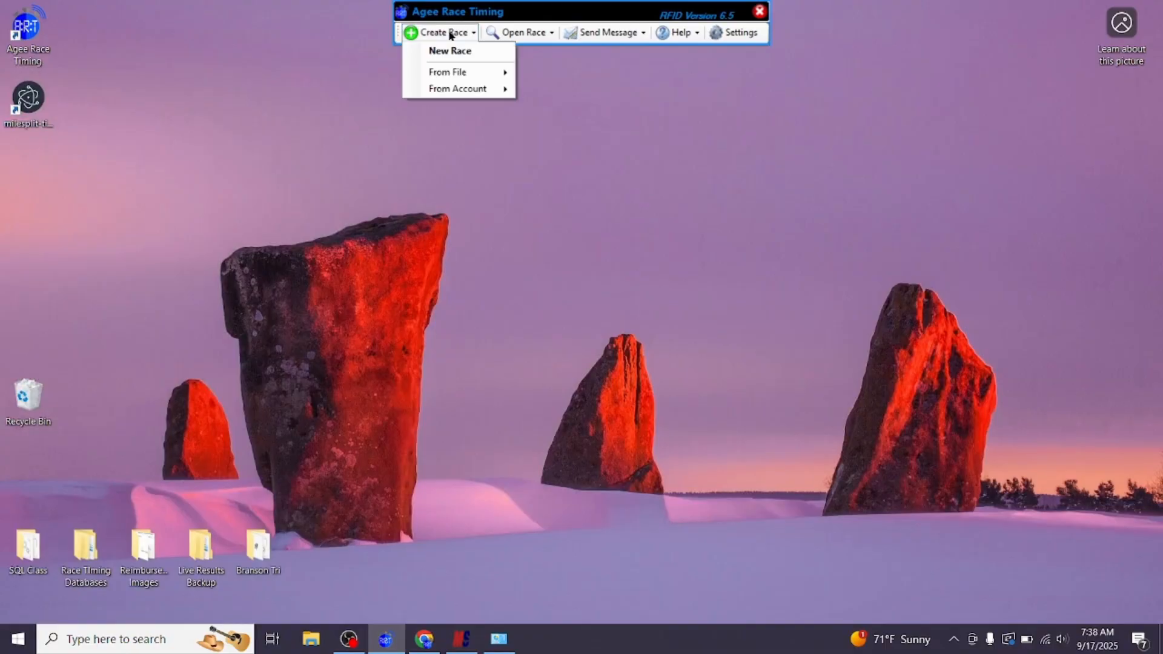
mouse_move(460, 89)
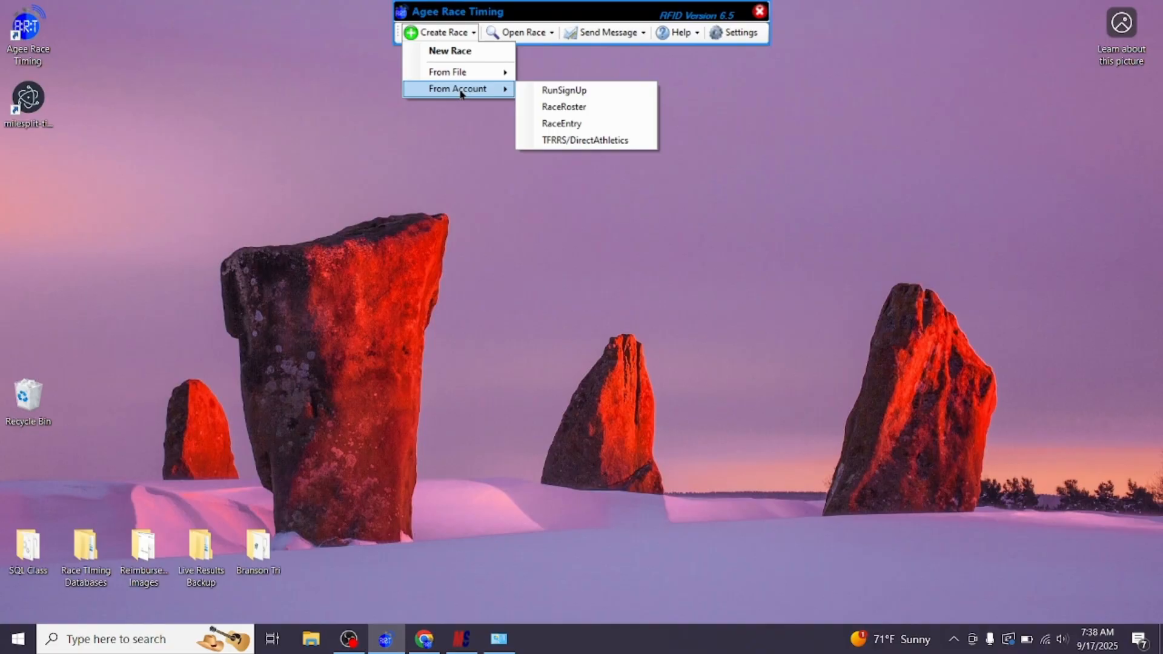
left_click(577, 91)
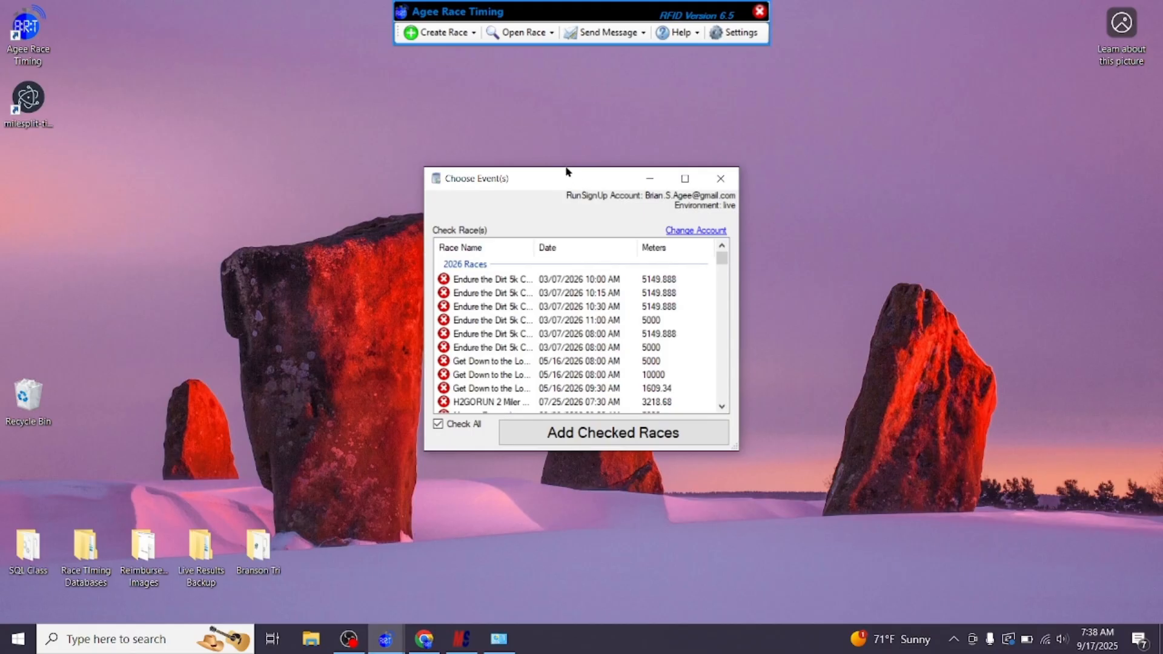
left_click_drag(564, 168, 605, 75)
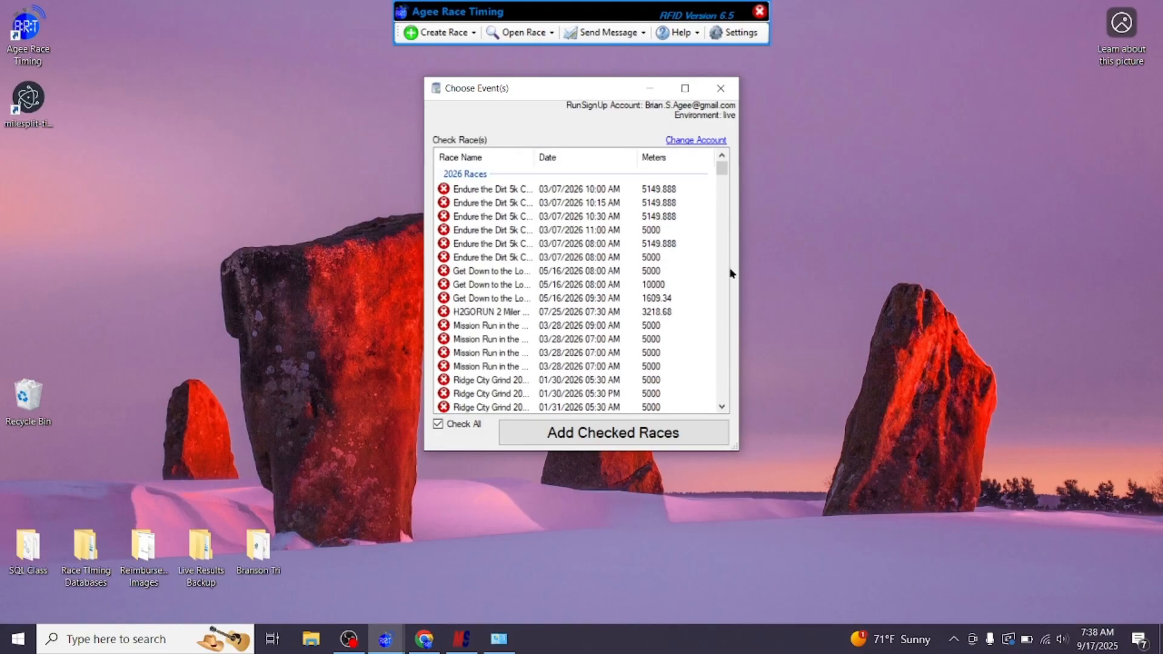
left_click_drag(739, 263, 941, 267)
left_click(500, 259)
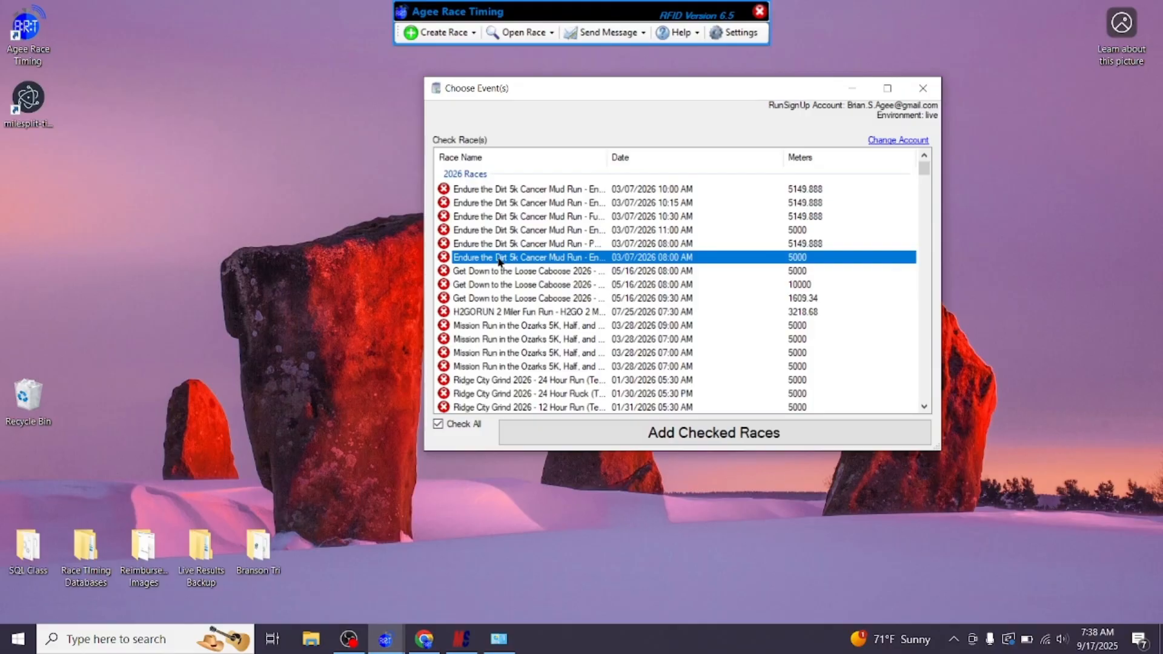
left_click_drag(604, 158, 702, 158)
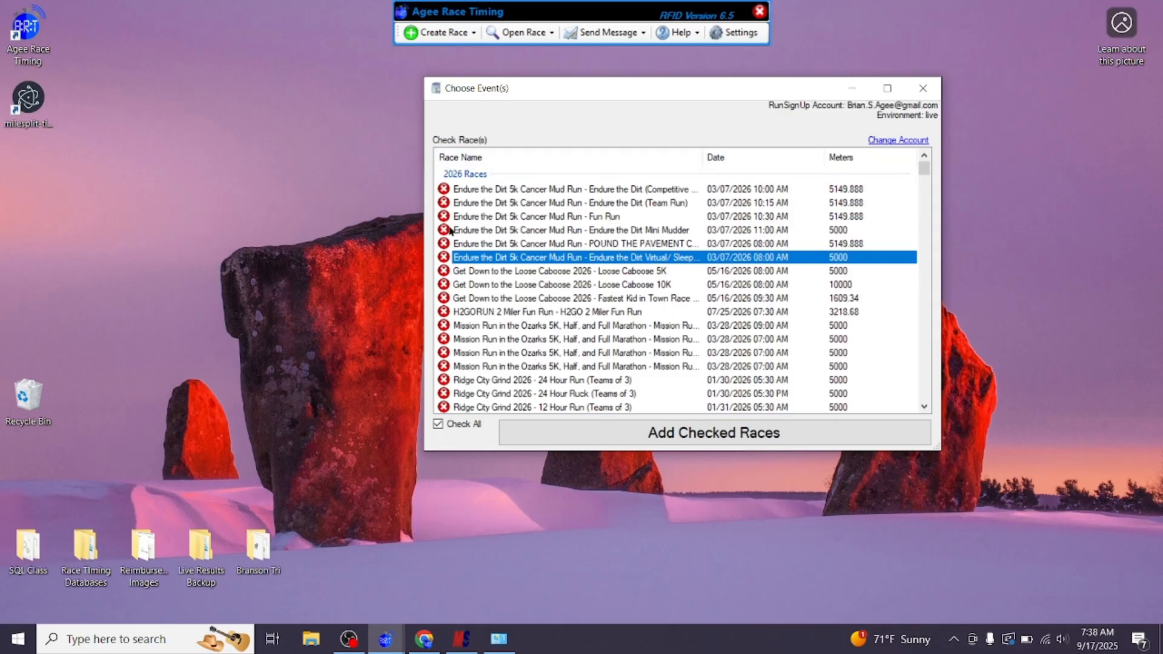
left_click_drag(423, 233, 246, 238)
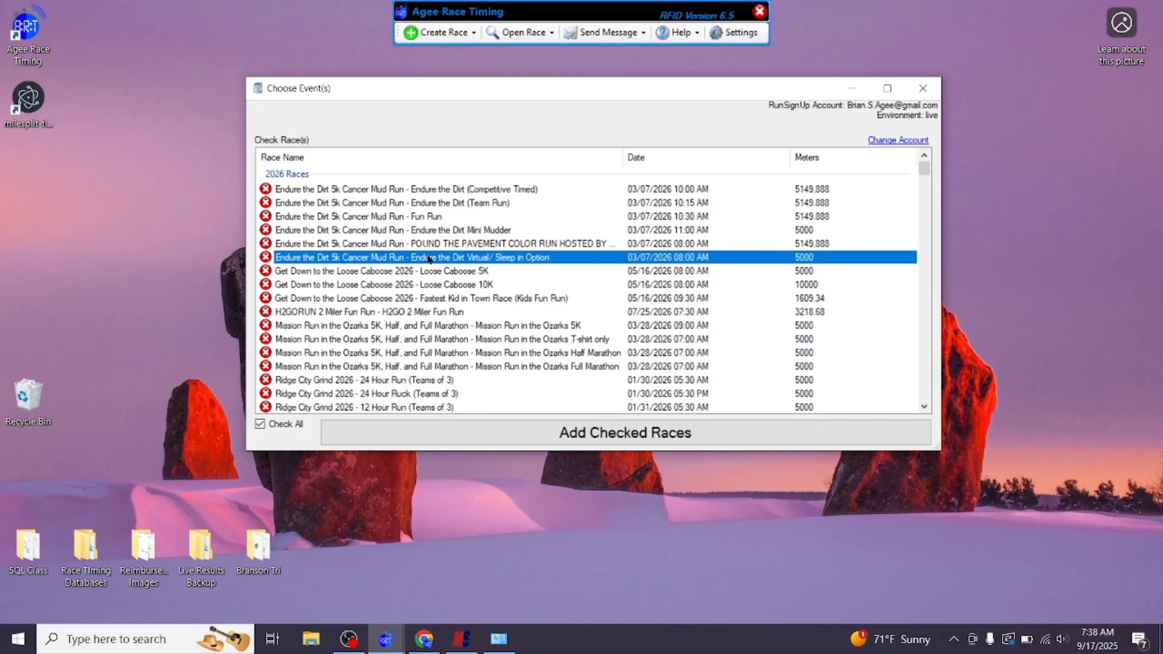
Step: Browse the 2026 and 2025 races in the RunSignUp list, and close it without adding any
left_click(394, 341)
scroll(394, 343, "down", 3)
scroll(394, 344, "down", 3)
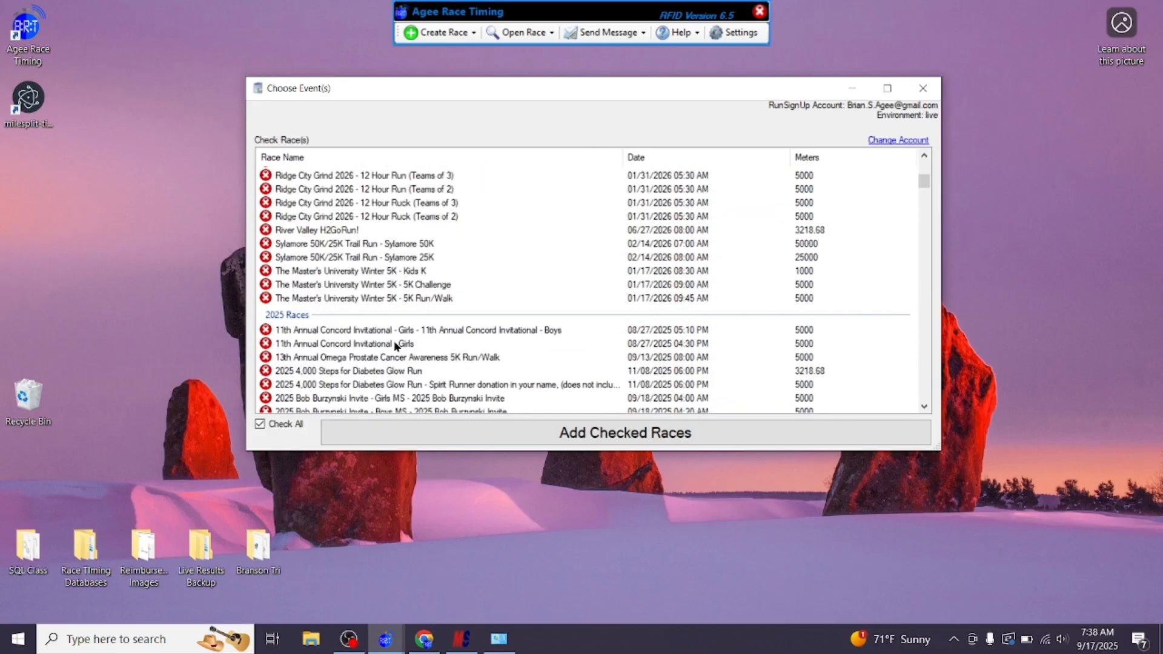
scroll(393, 344, "down", 6)
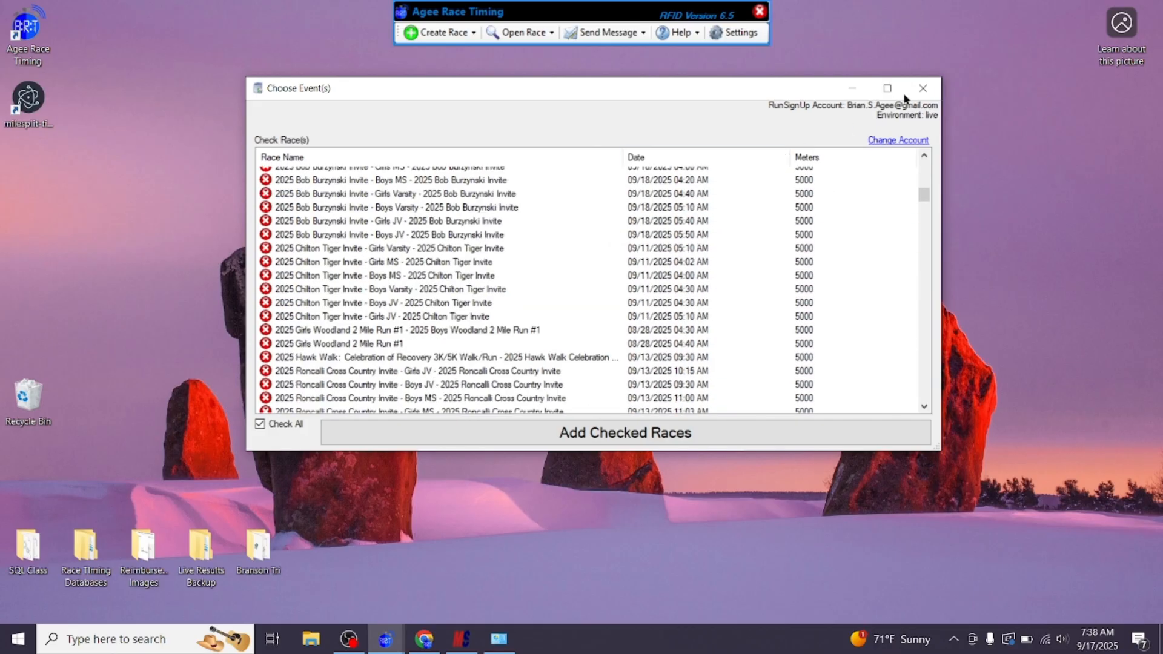
left_click(923, 88)
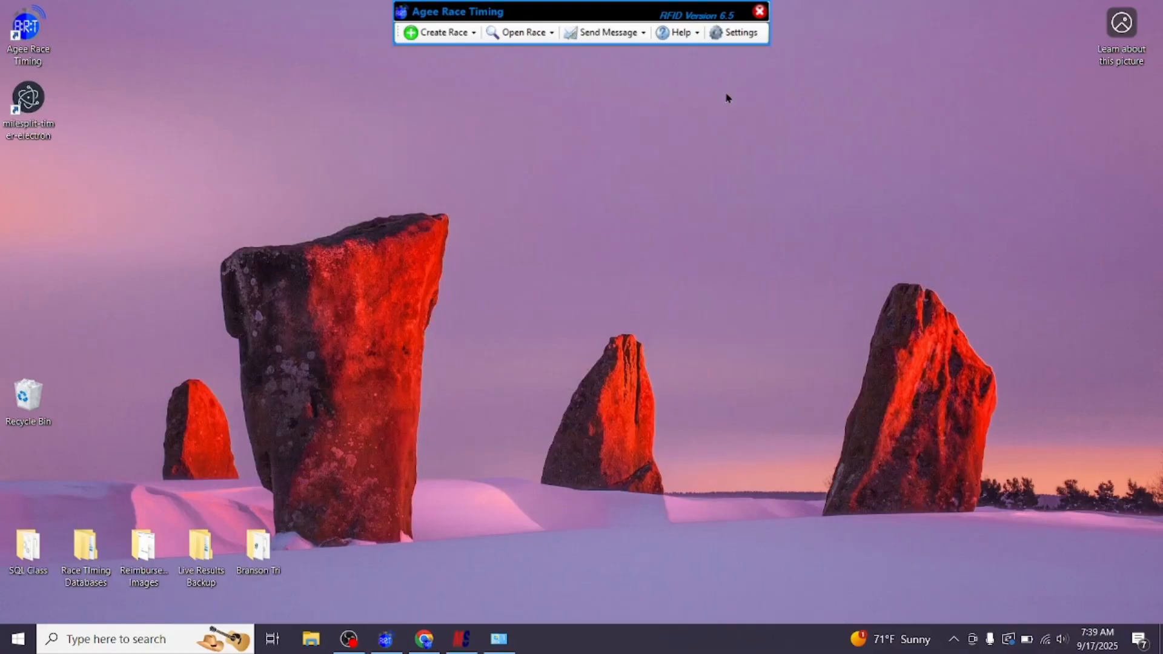
Step: Open the XTERRA Branson Mountain Man Off-Road Tri Sprint race, and switch to the Burly race's athlete list
left_click(526, 38)
left_click(525, 37)
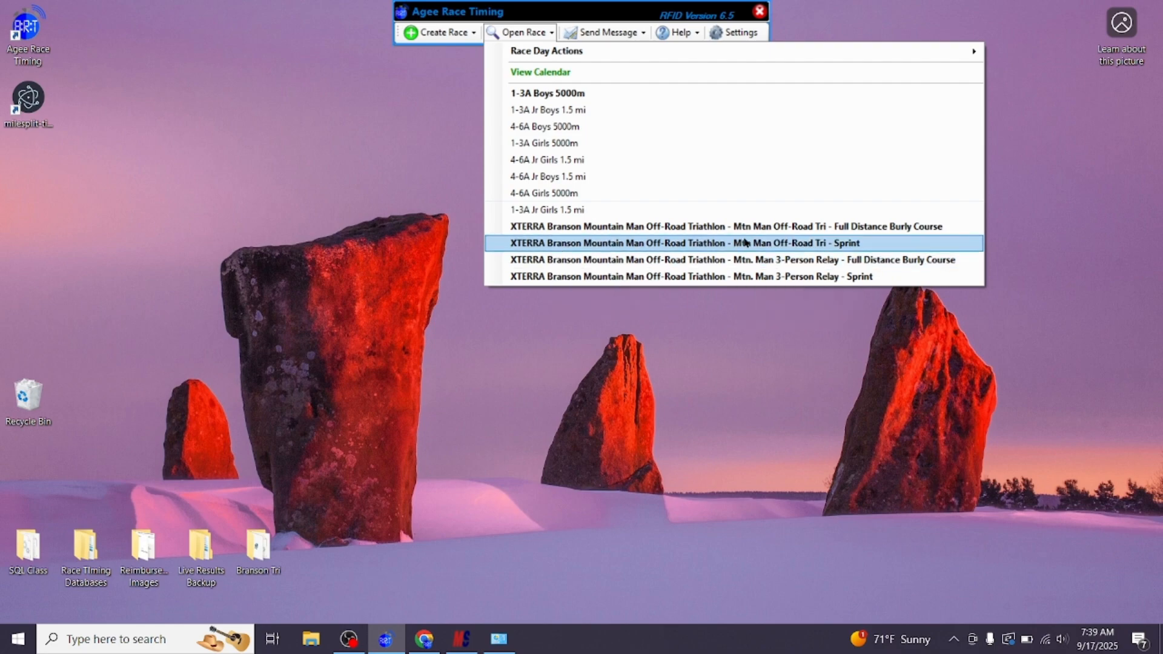
left_click(659, 243)
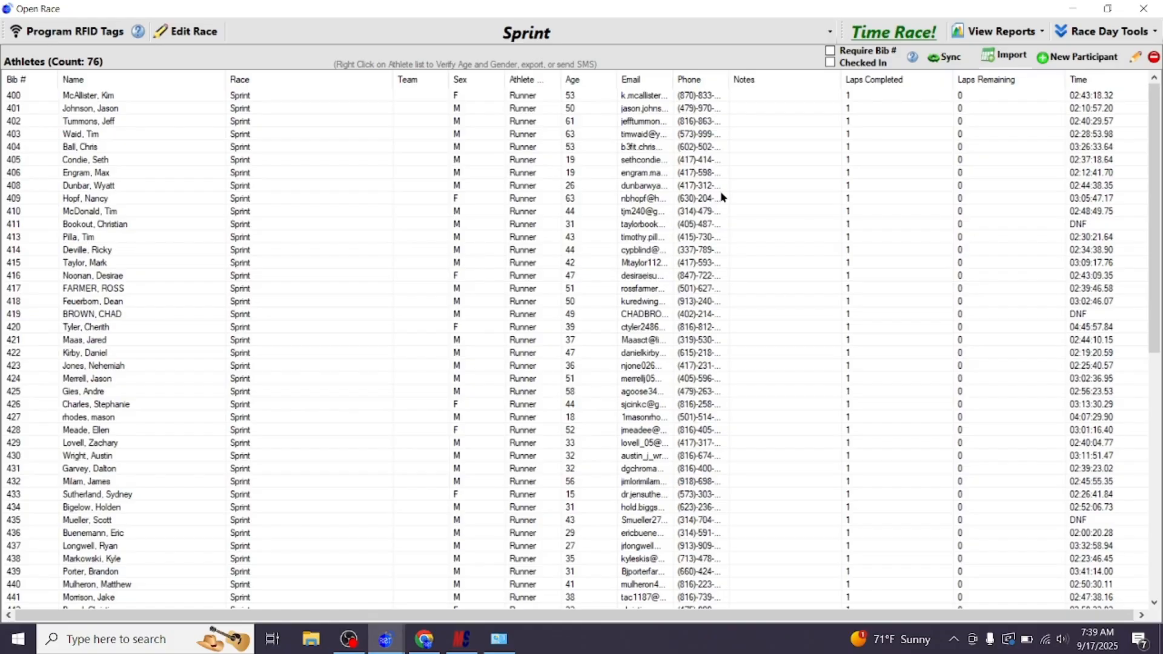
left_click(527, 35)
left_click(294, 85)
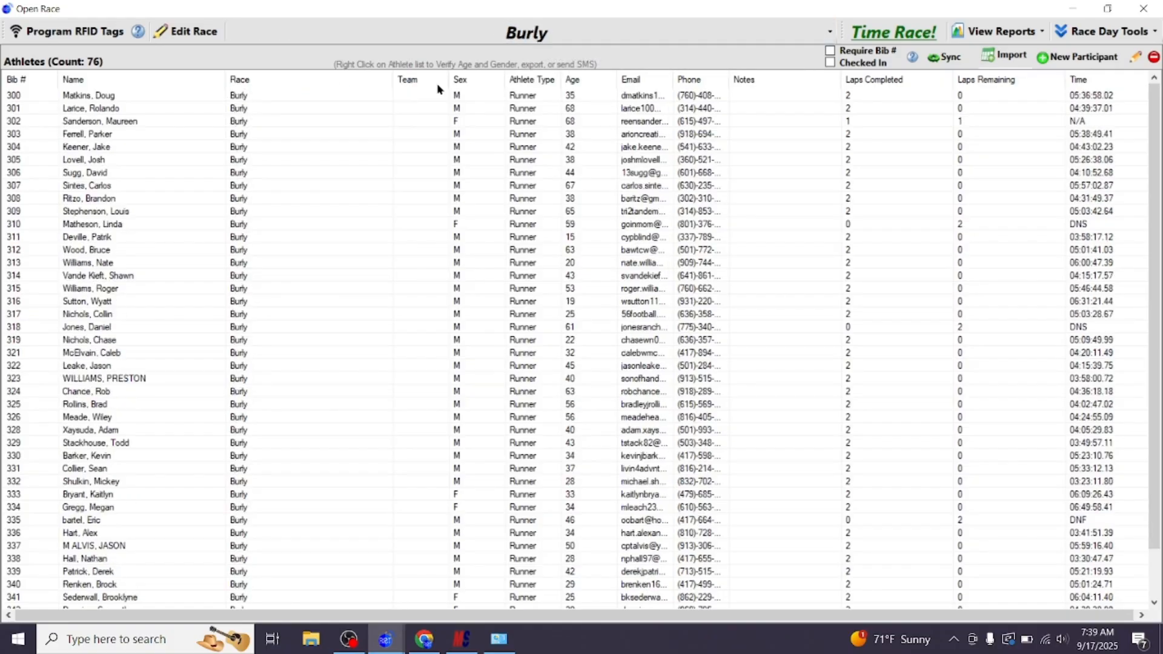
Step: Export the Burly race as an XTERRA results file
left_click(1078, 34)
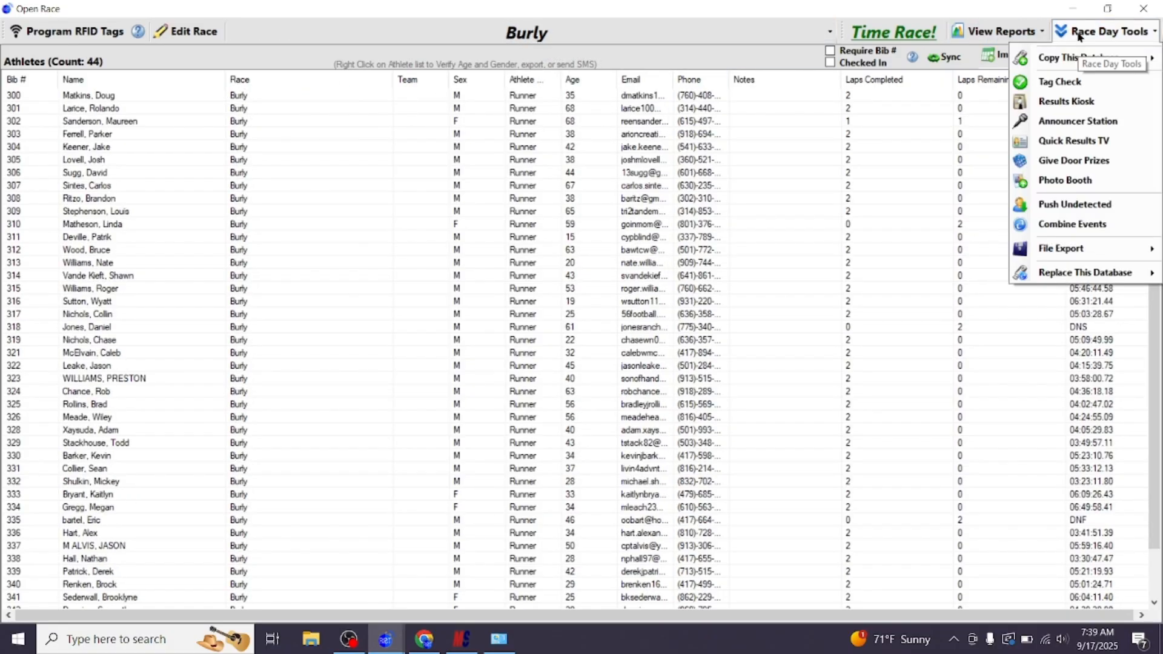
mouse_move(1053, 249)
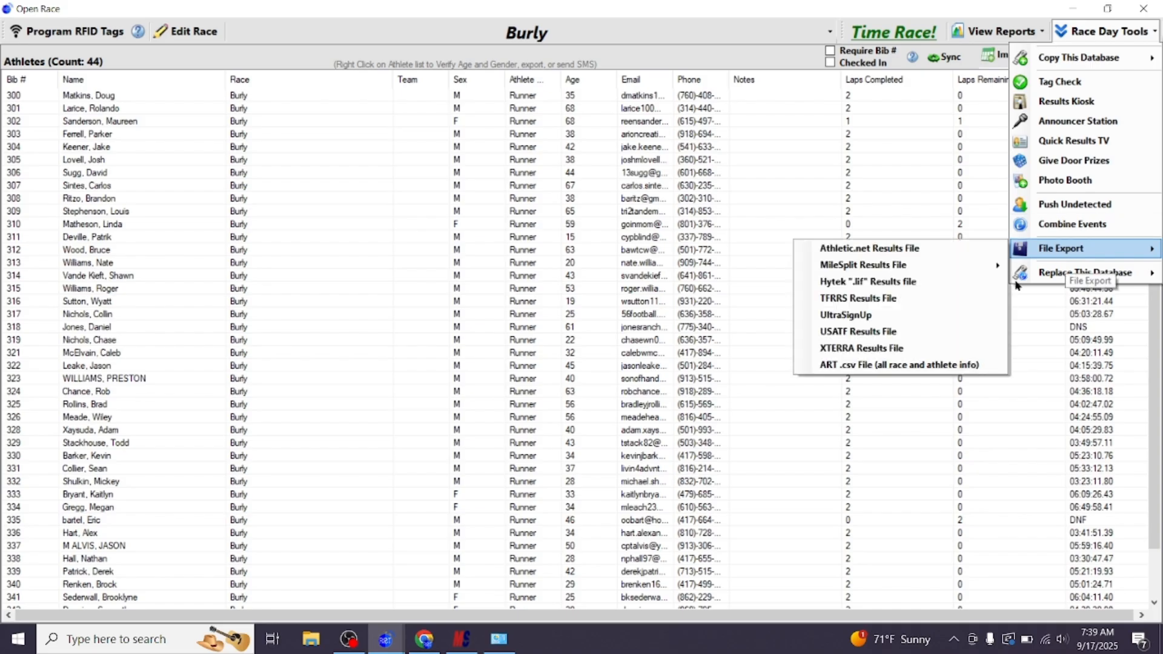
left_click(852, 349)
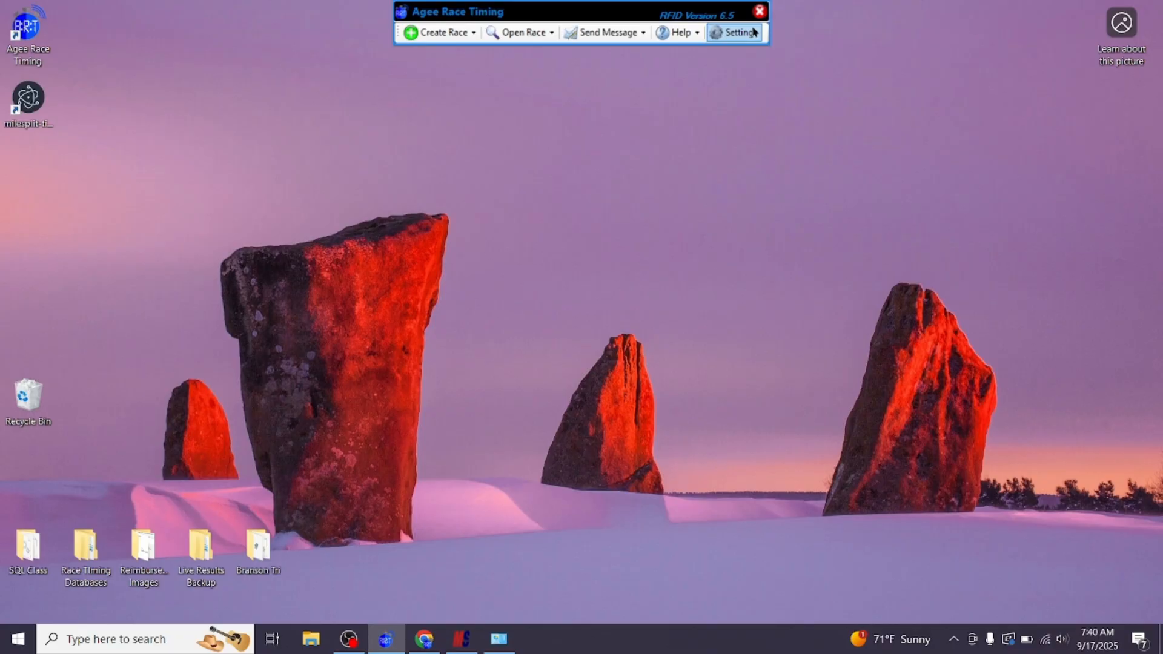
Step: Enable Race Roster in the external accounts settings, and open its account creation link
left_click(754, 32)
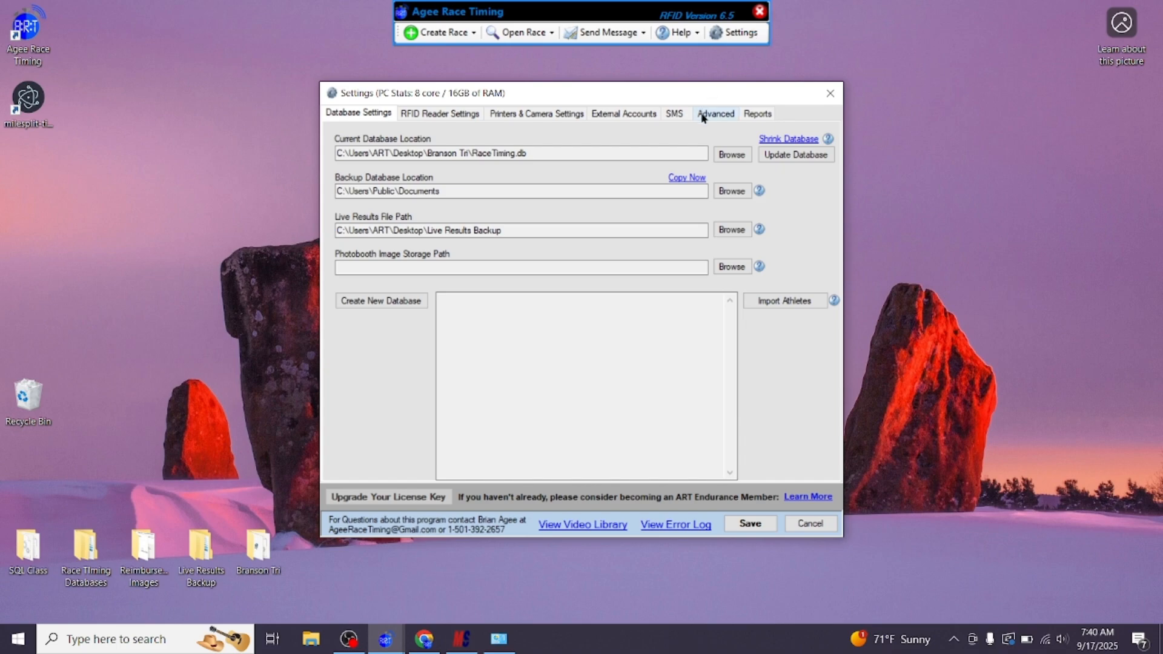
left_click(621, 115)
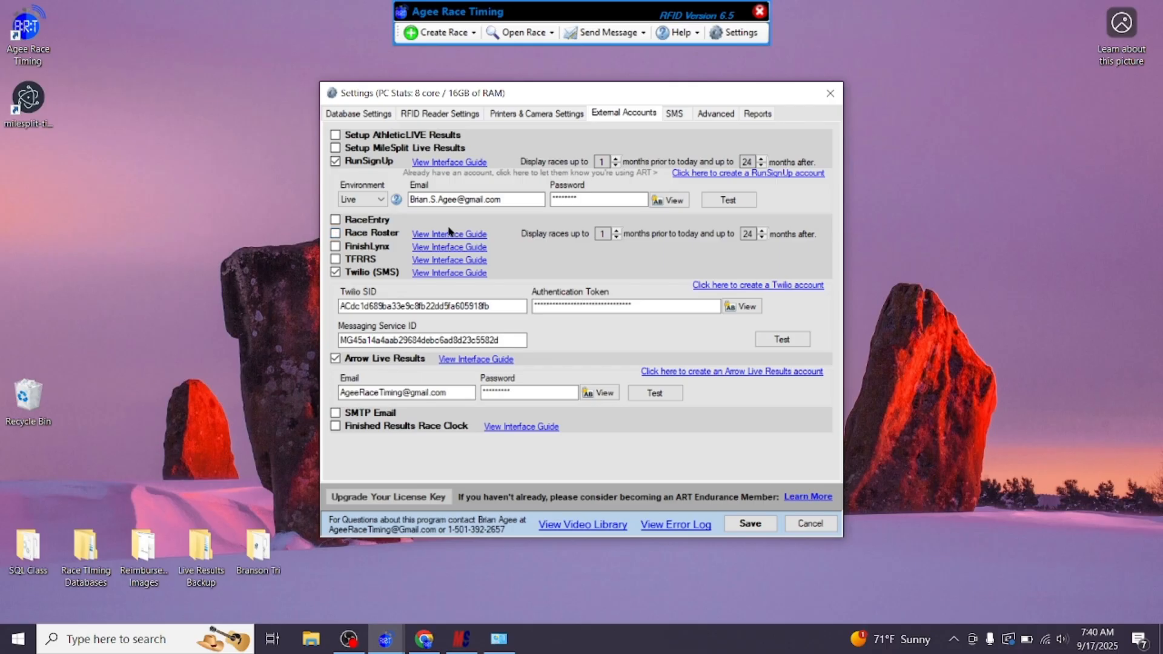
left_click(372, 234)
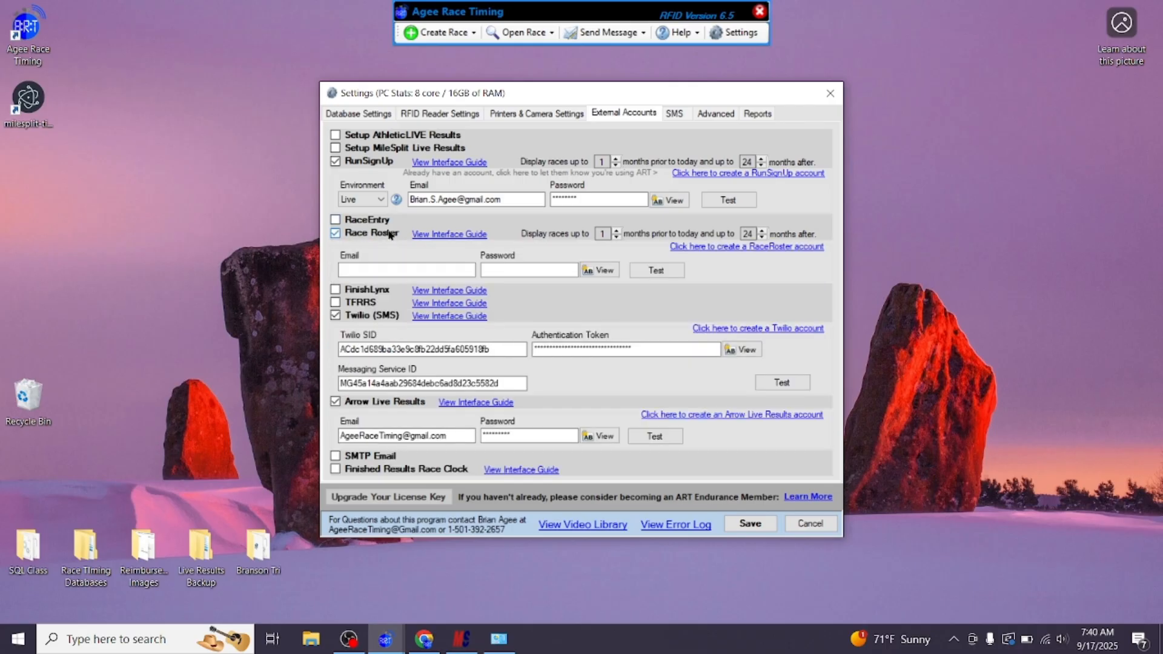
left_click(732, 247)
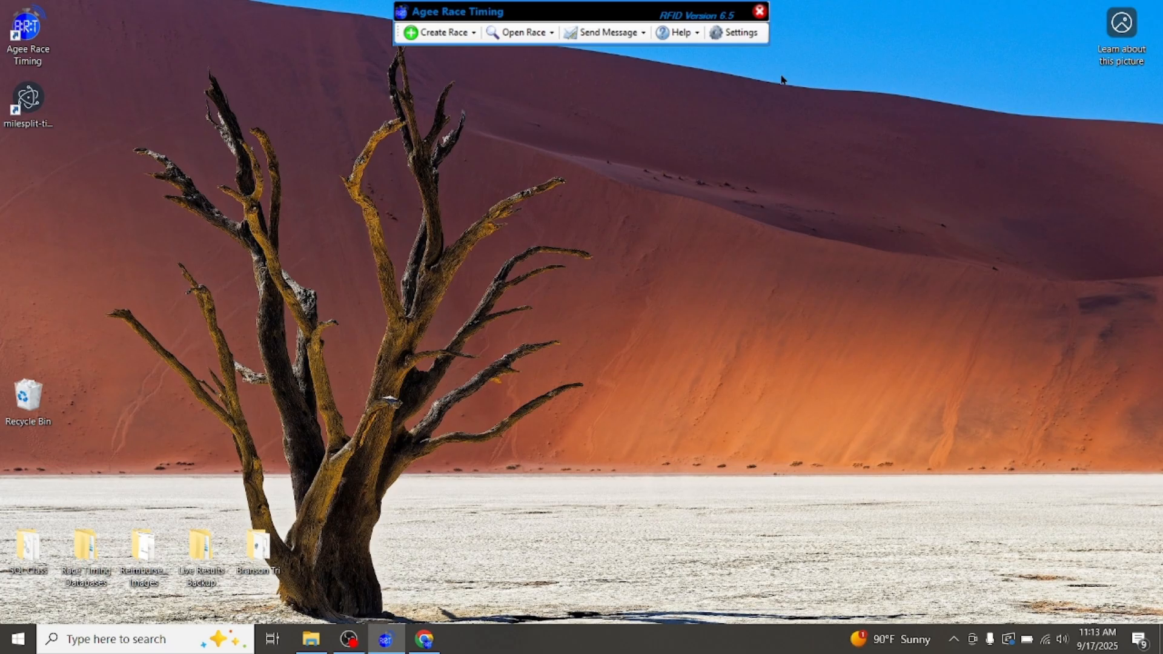
left_click(725, 38)
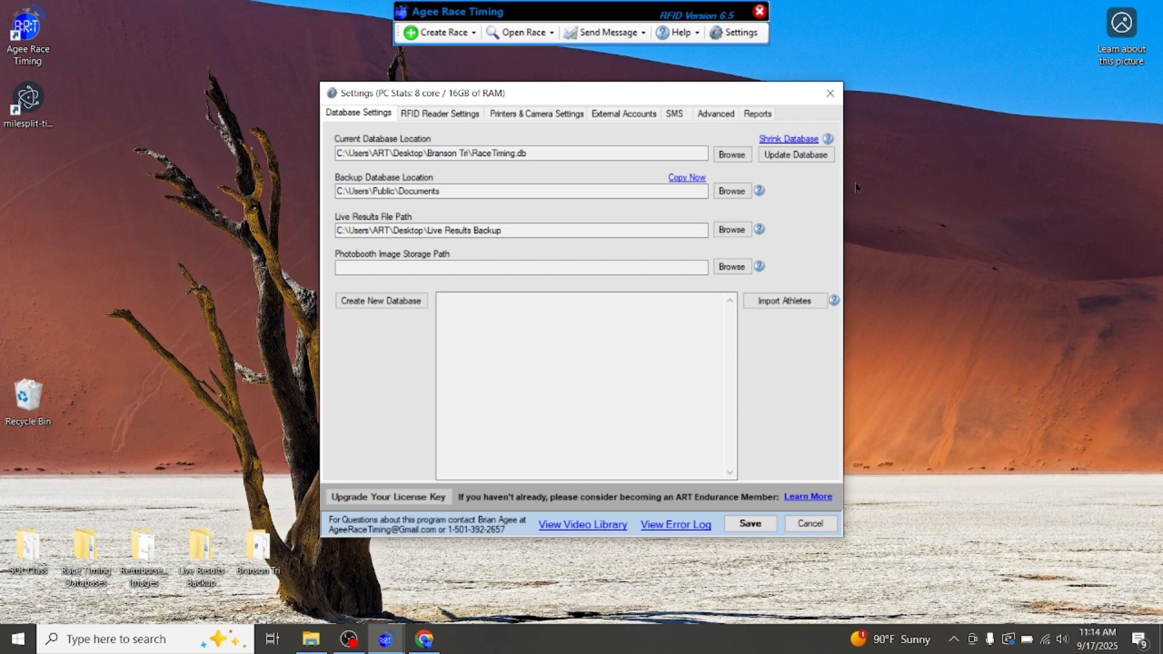
left_click(829, 95)
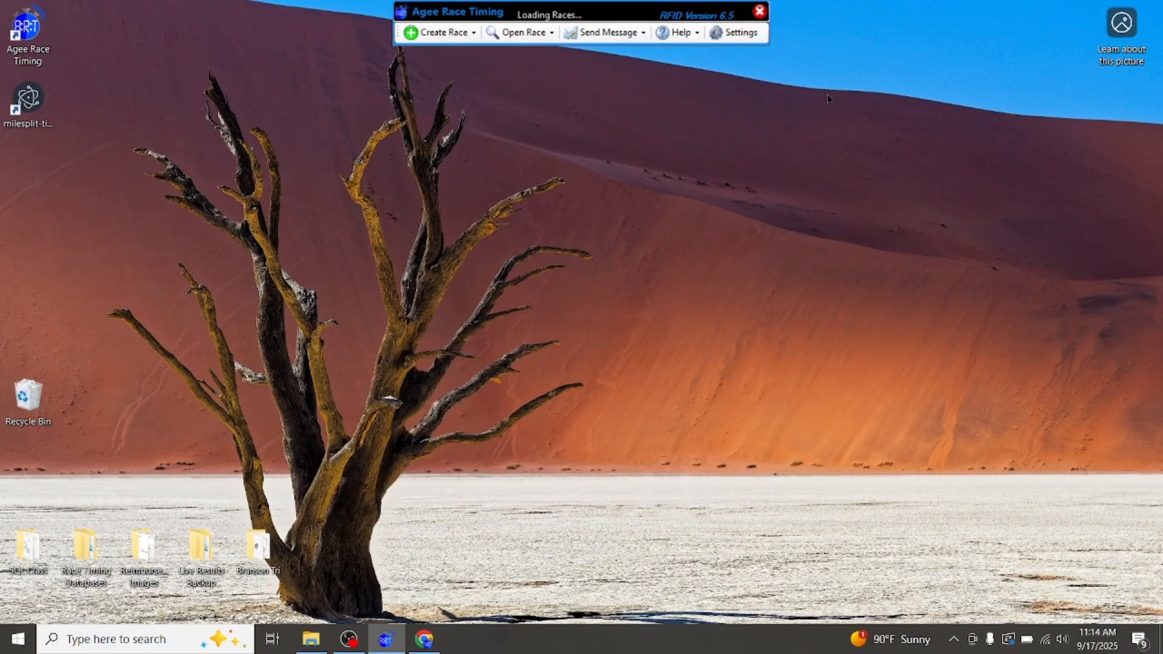